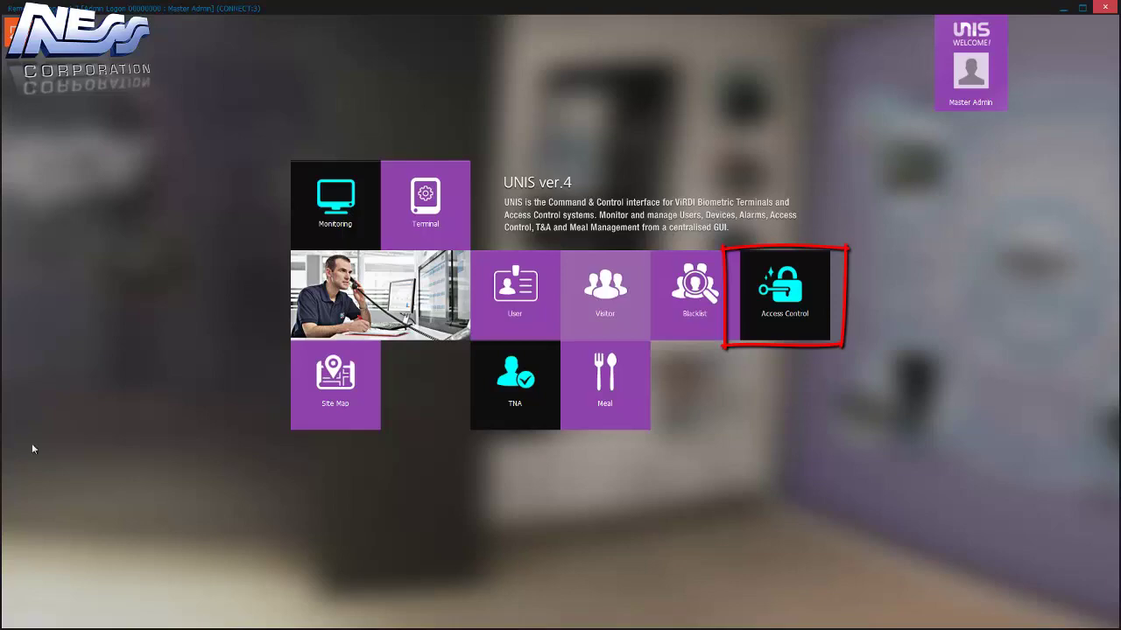
Open the Access Control window on its Time Zone tab
{"action": "left_click", "coordinate": [774, 296]}
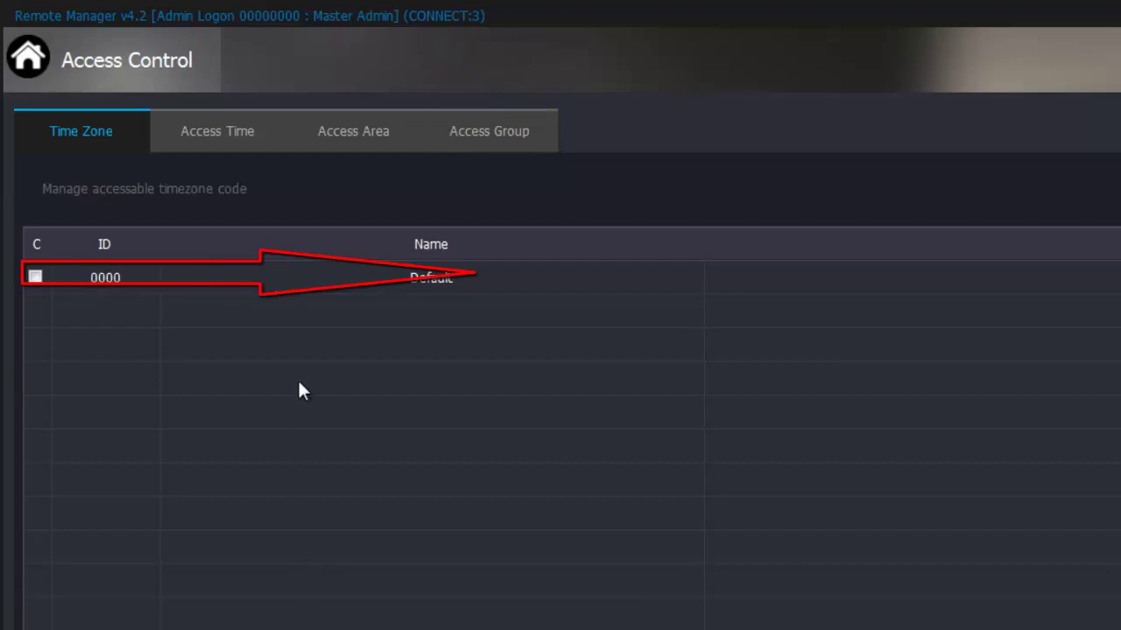
Inspect the 0000 Default time zone, which allows Fingerprint access 00:00~23:59
{"action": "double_click", "coordinate": [282, 272]}
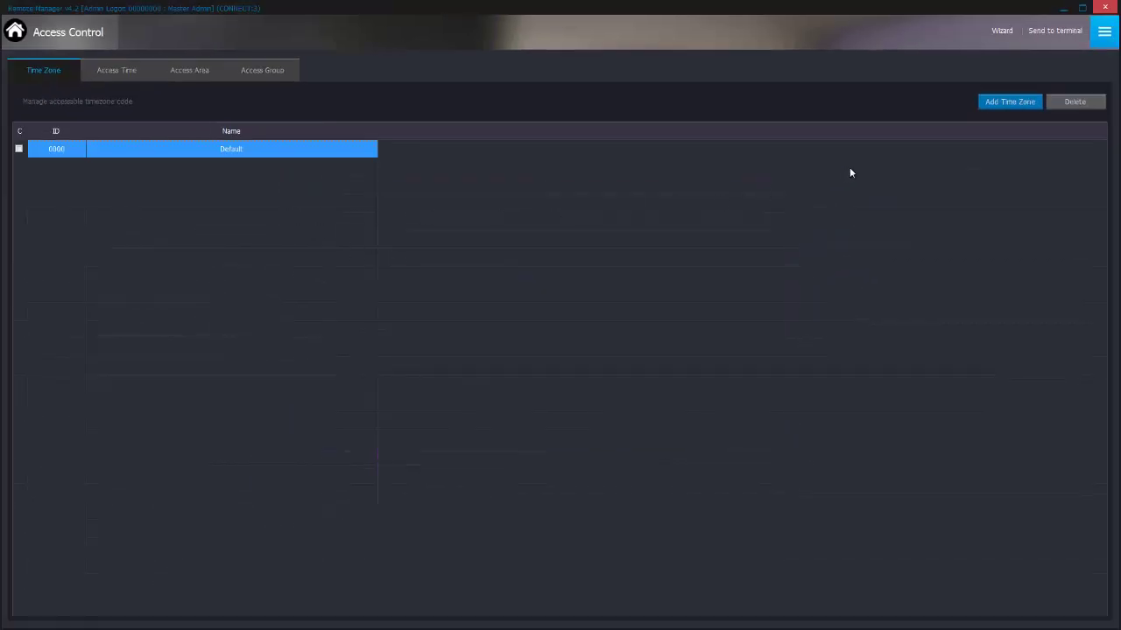
Add and save time zone 0001 named 'No Times' with no time periods
{"action": "left_click", "coordinate": [996, 104]}
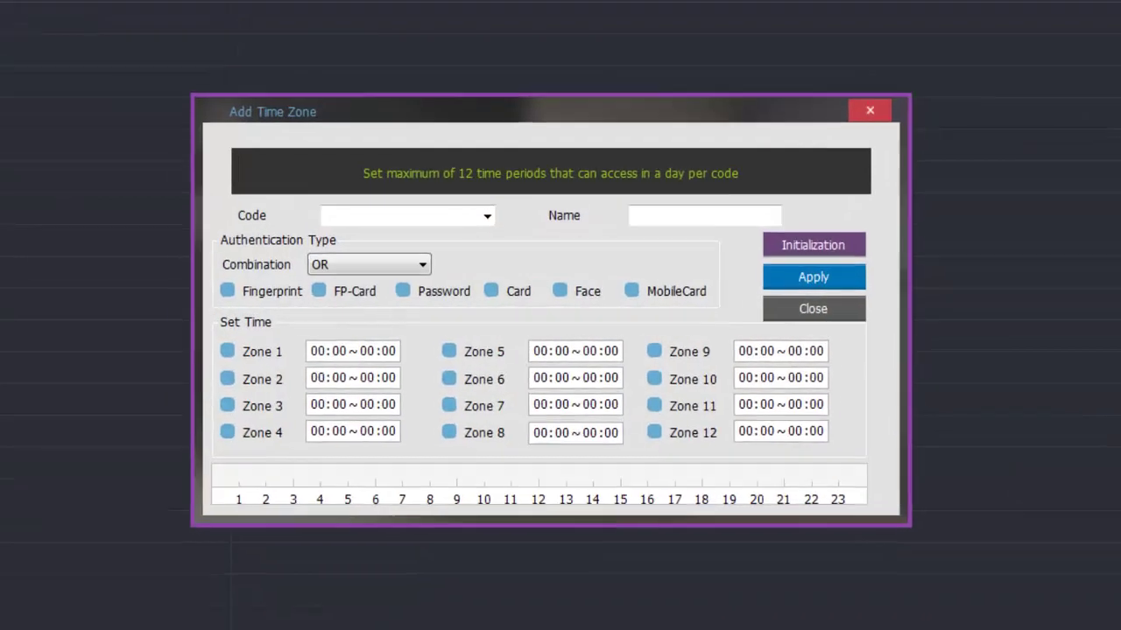
{"action": "left_click", "coordinate": [477, 207]}
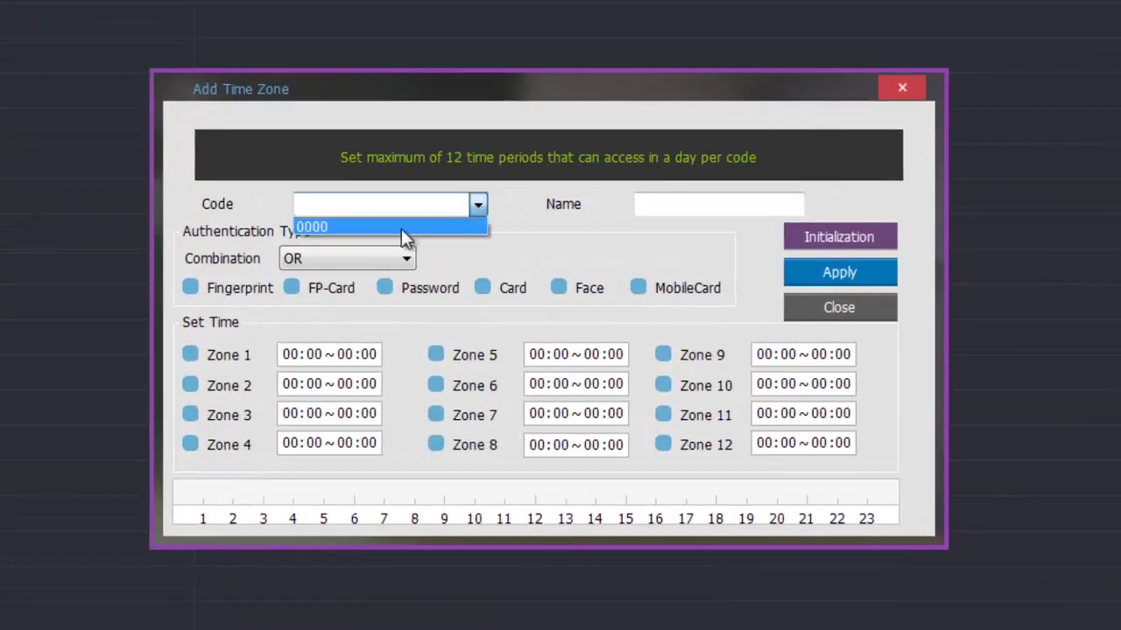
{"action": "left_click", "coordinate": [394, 201]}
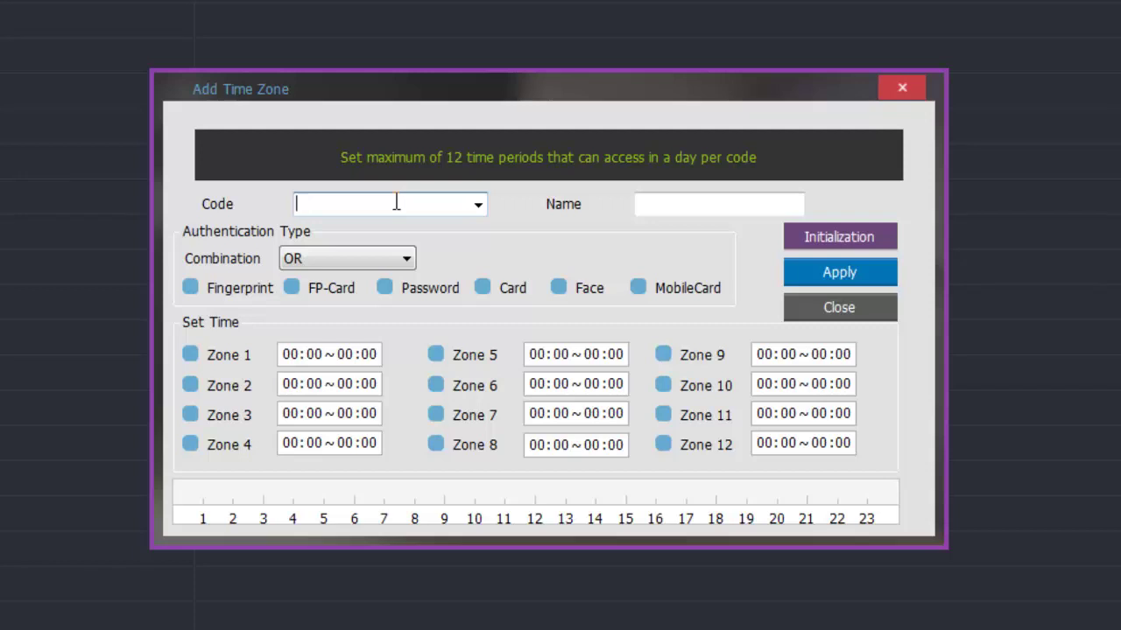
{"action": "type", "text": "0001"}
{"action": "left_click", "coordinate": [700, 204]}
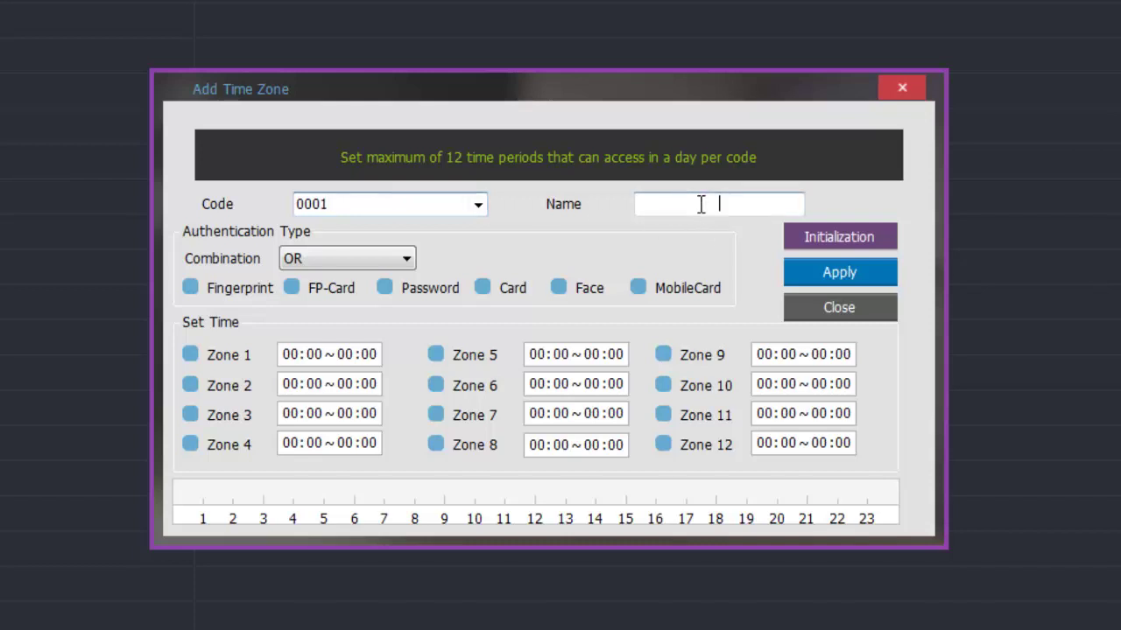
{"action": "type", "text": "No Times"}
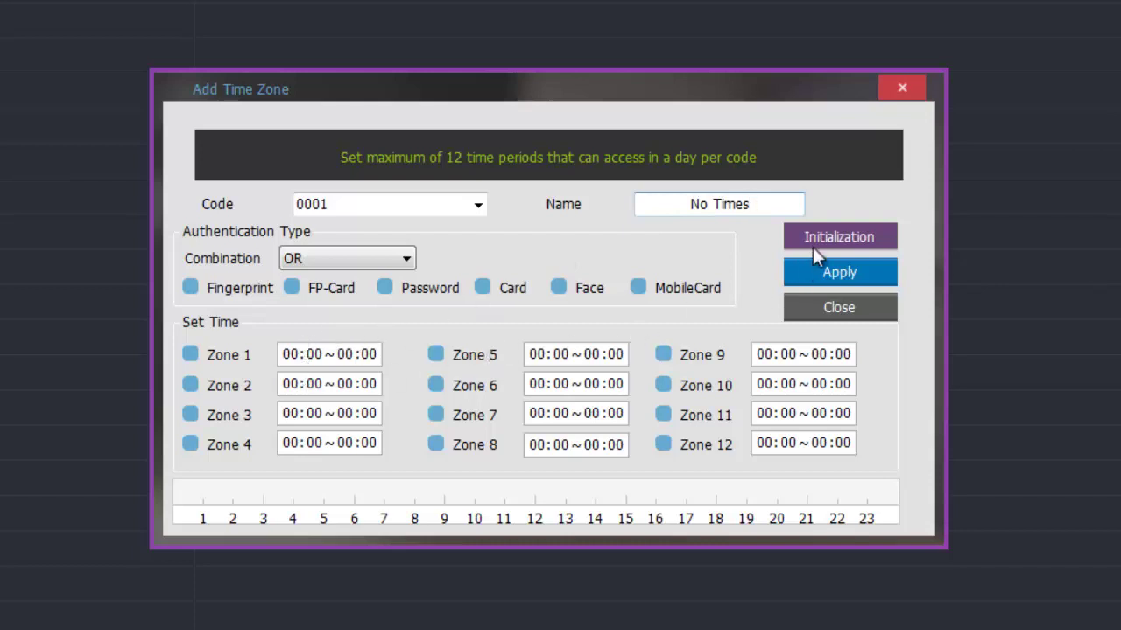
{"action": "left_click", "coordinate": [820, 271]}
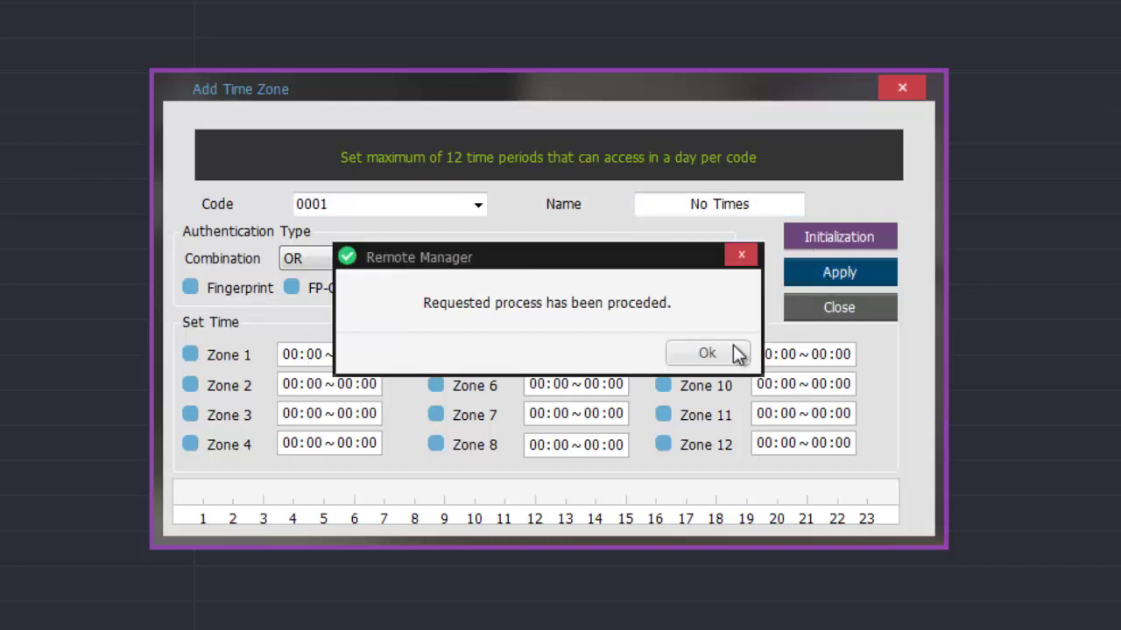
{"action": "left_click", "coordinate": [729, 351]}
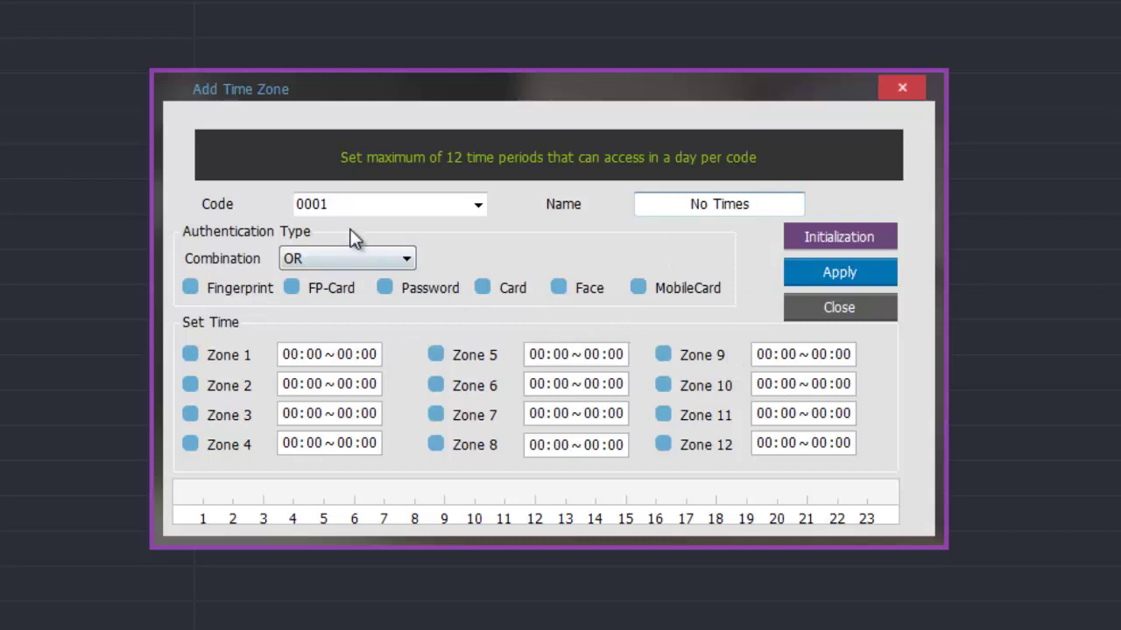
Change the code to 0002 and rename the time zone to '8:00 am - 5:30 pm'
{"action": "double_click", "coordinate": [338, 205]}
{"action": "left_click", "coordinate": [337, 206]}
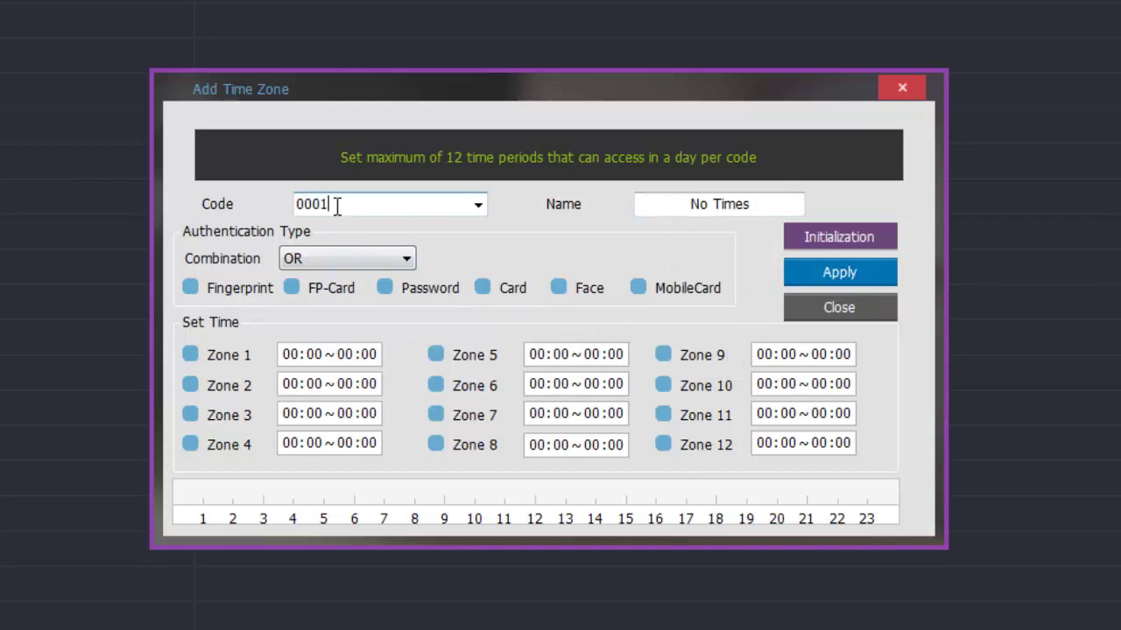
{"action": "key", "text": "BackSpace"}
{"action": "type", "text": "2"}
{"action": "left_click_drag", "start_coordinate": [638, 204], "coordinate": [765, 205]}
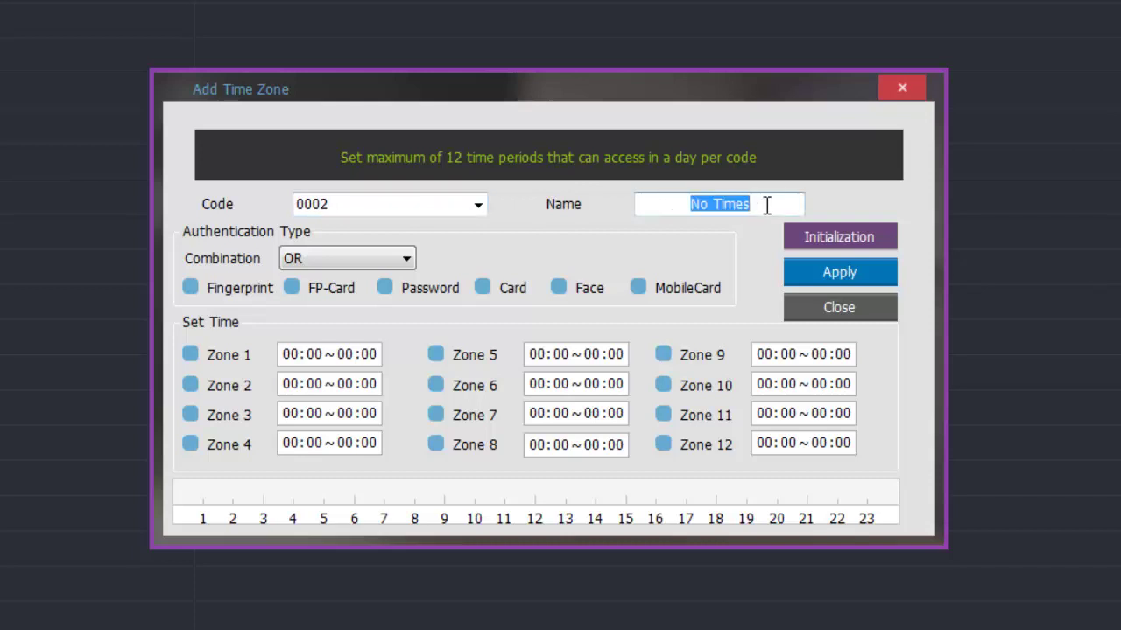
{"action": "type", "text": "8:0"}
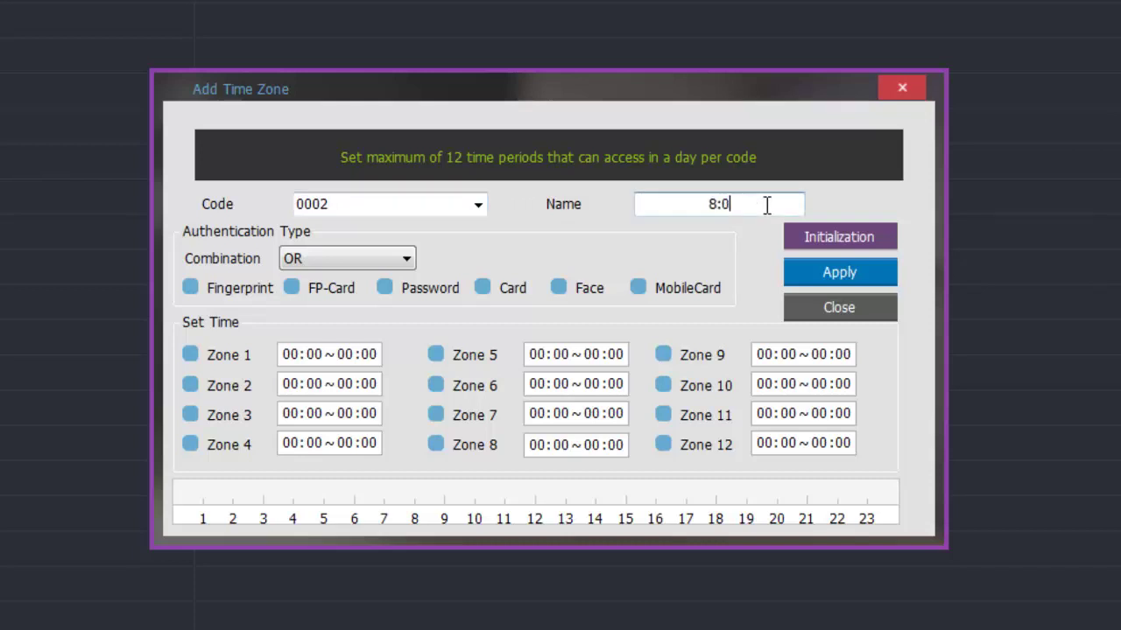
{"action": "type", "text": "0 am - 5:30 pm"}
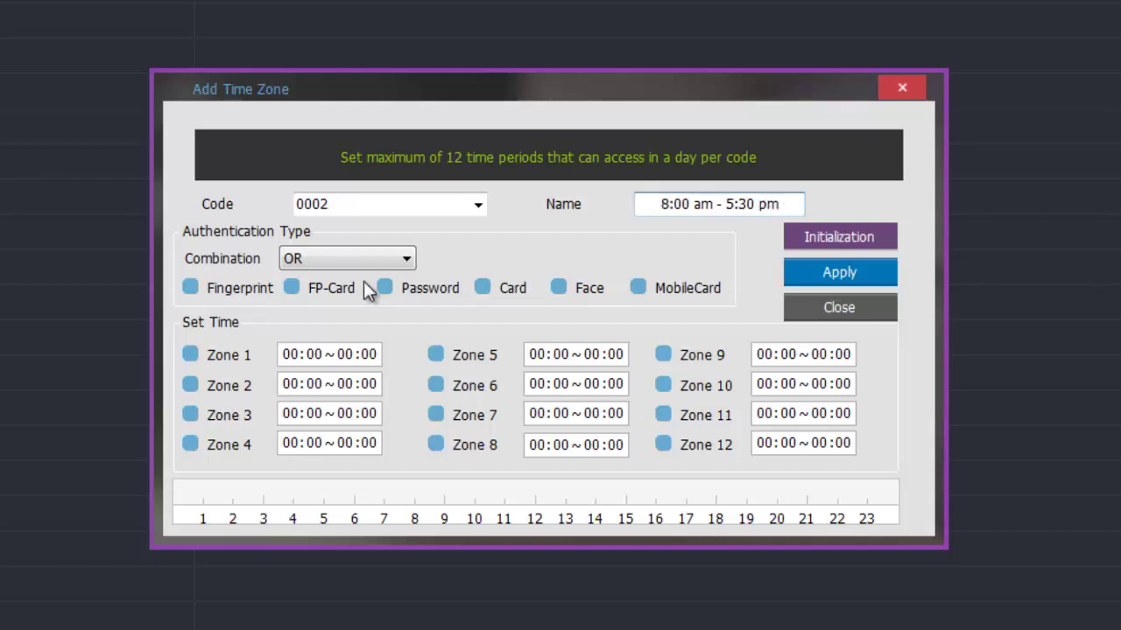
Allow Fingerprint or Card access with Zone 1 set to 08:00~17:30, and save
{"action": "left_click", "coordinate": [483, 288]}
{"action": "left_click", "coordinate": [191, 287]}
{"action": "left_click", "coordinate": [291, 354]}
{"action": "type", "text": "08"}
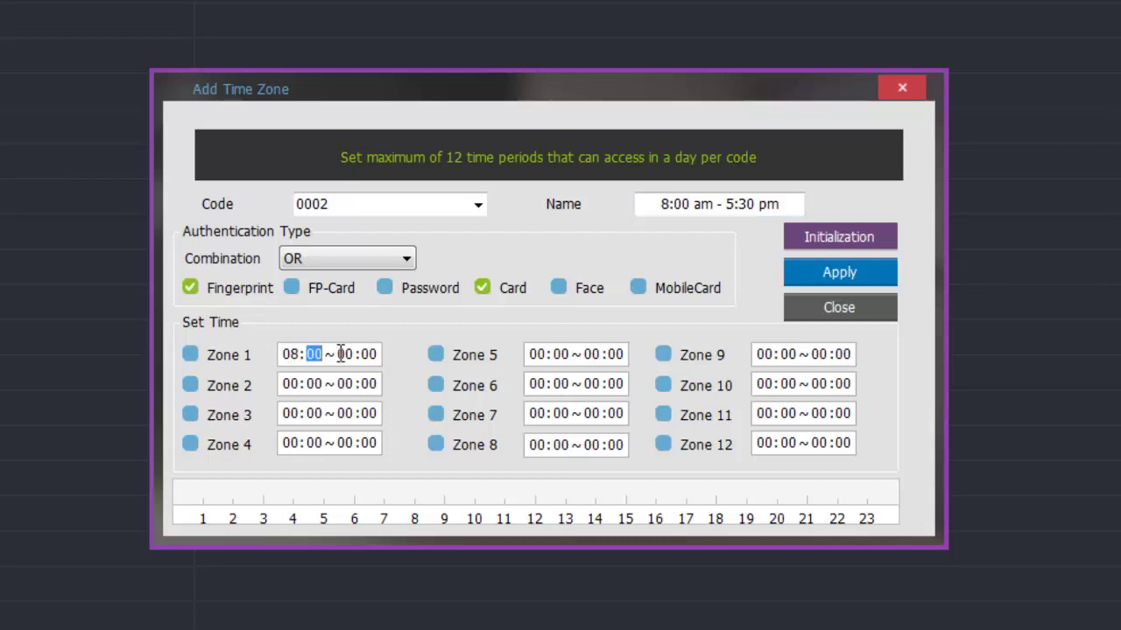
{"action": "left_click_drag", "start_coordinate": [339, 353], "coordinate": [353, 353]}
{"action": "type", "text": "15"}
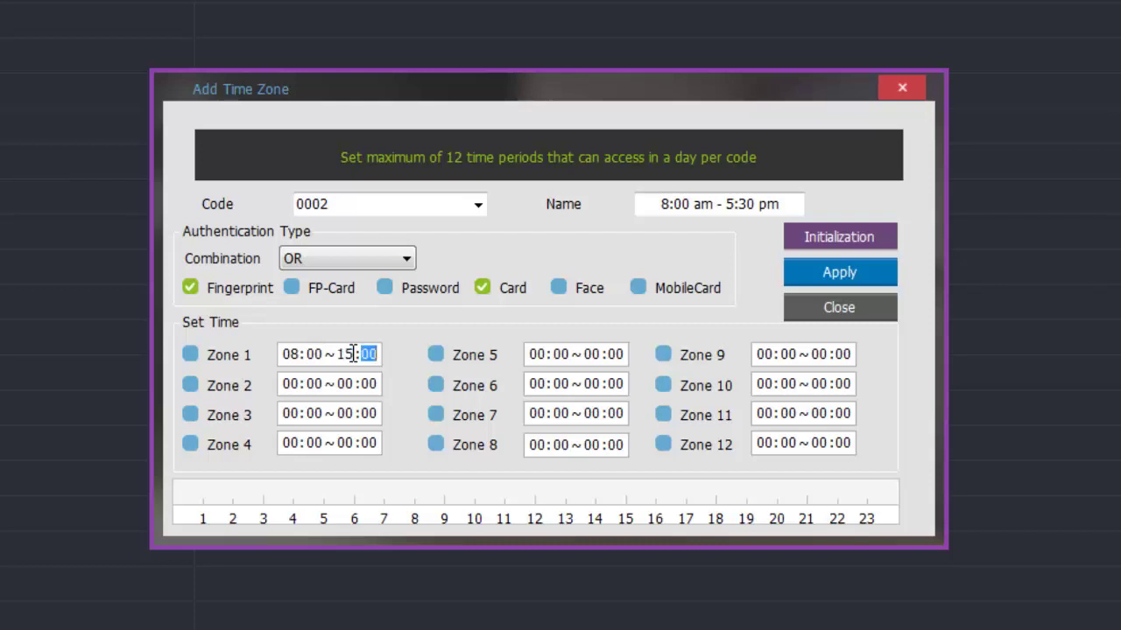
{"action": "left_click", "coordinate": [352, 353]}
{"action": "type", "text": "17:30"}
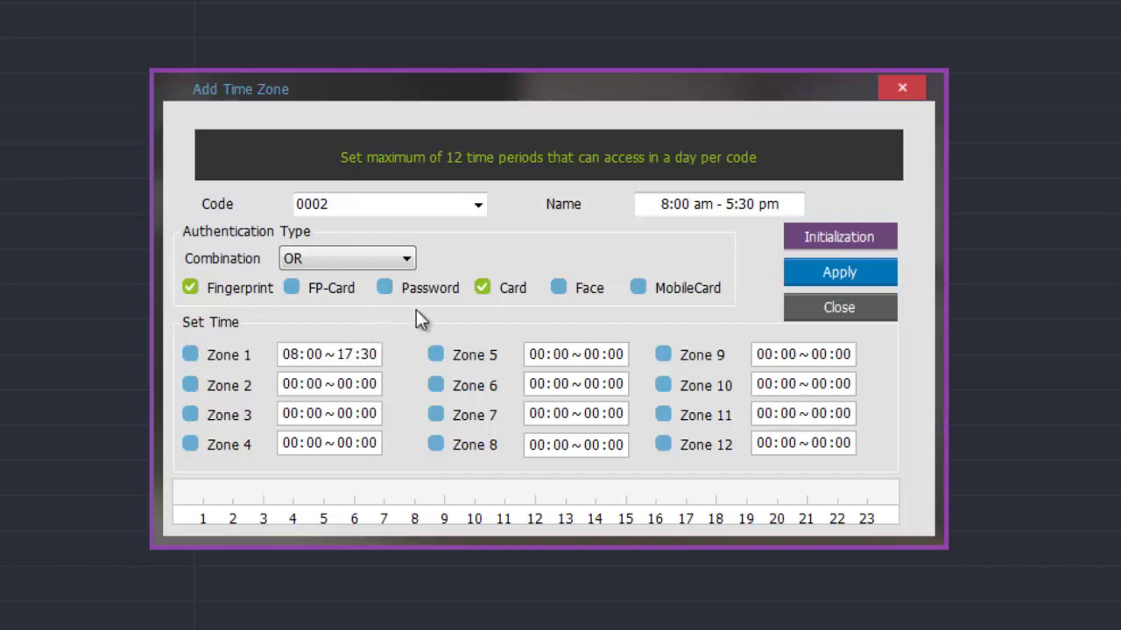
{"action": "left_click", "coordinate": [833, 272]}
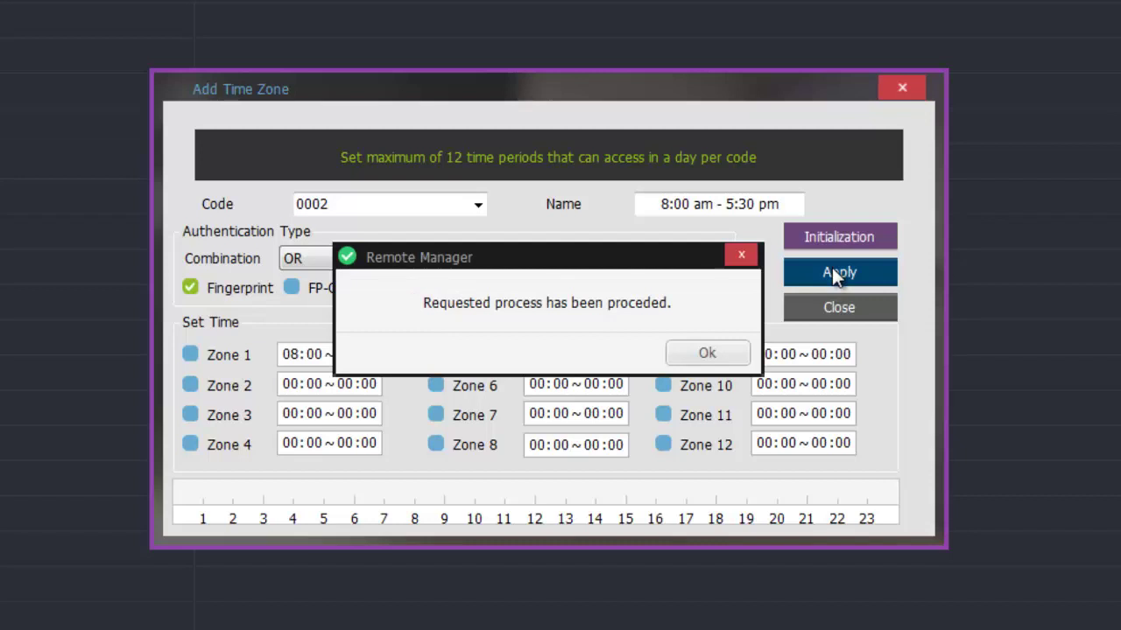
{"action": "left_click", "coordinate": [708, 354]}
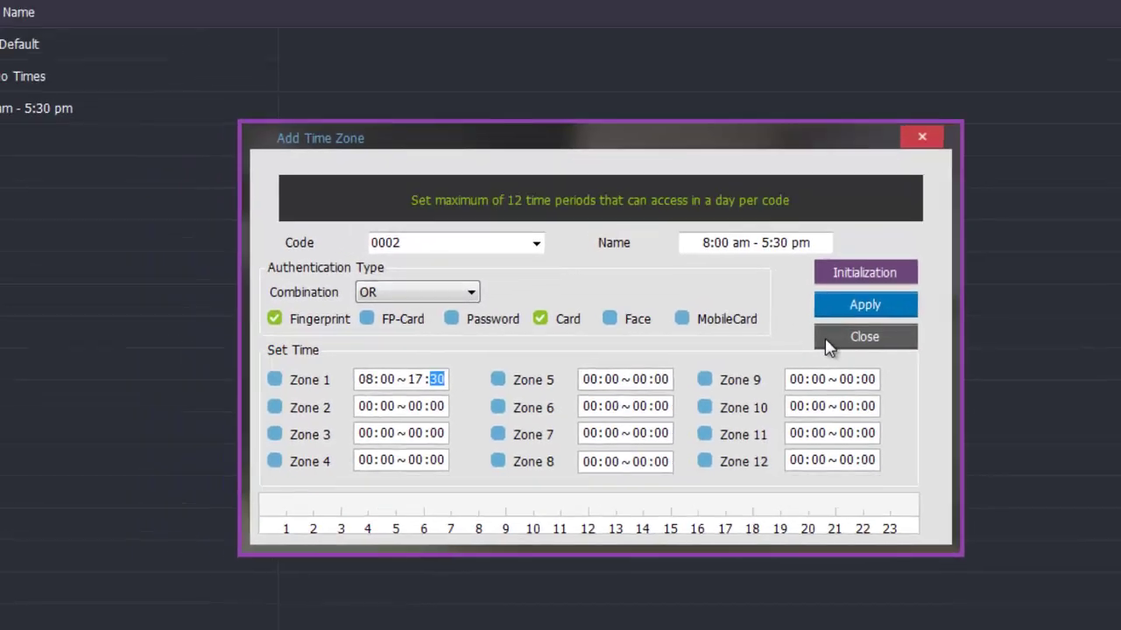
Close Add Time Zone, leaving zones 0000–0002 listed, and show the Access Time codes
{"action": "left_click", "coordinate": [797, 311]}
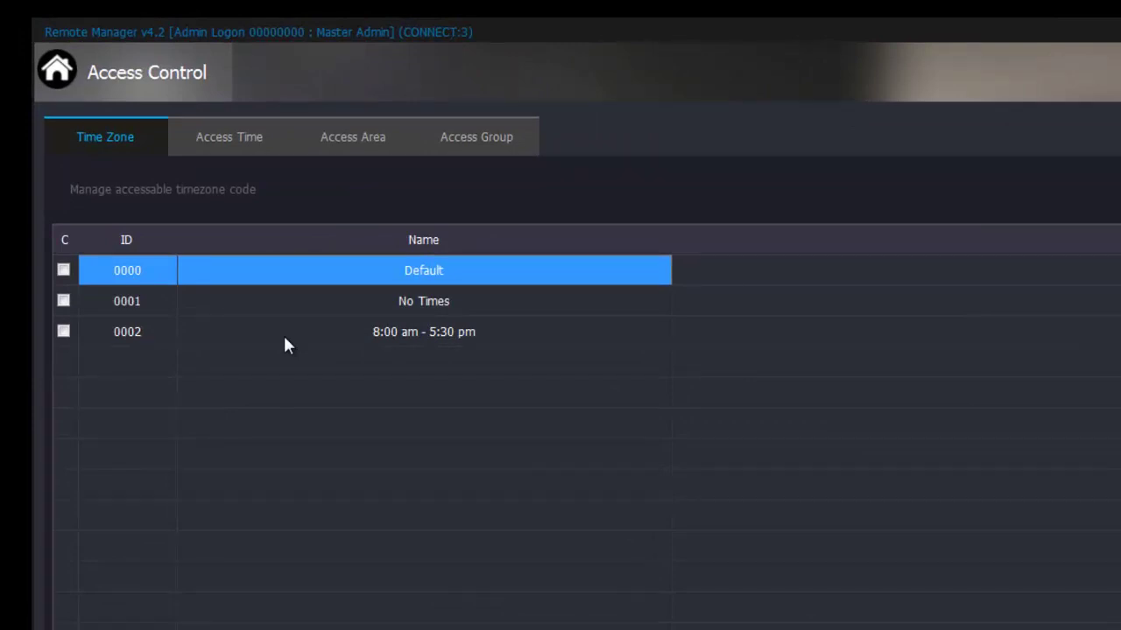
{"action": "left_click", "coordinate": [219, 149]}
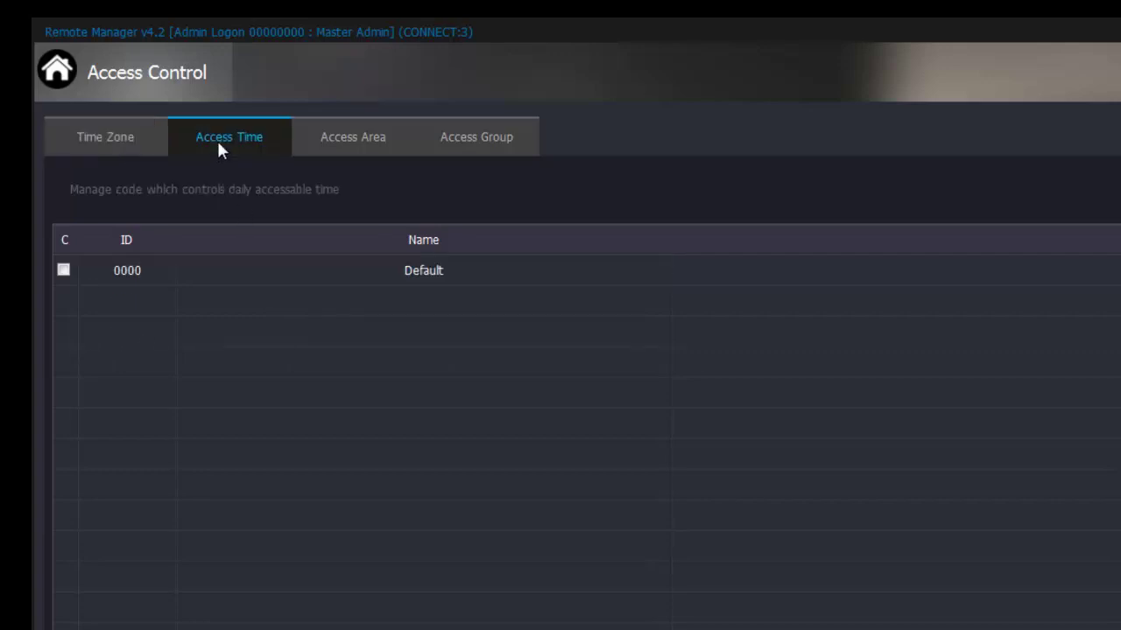
{"action": "double_click", "coordinate": [229, 271]}
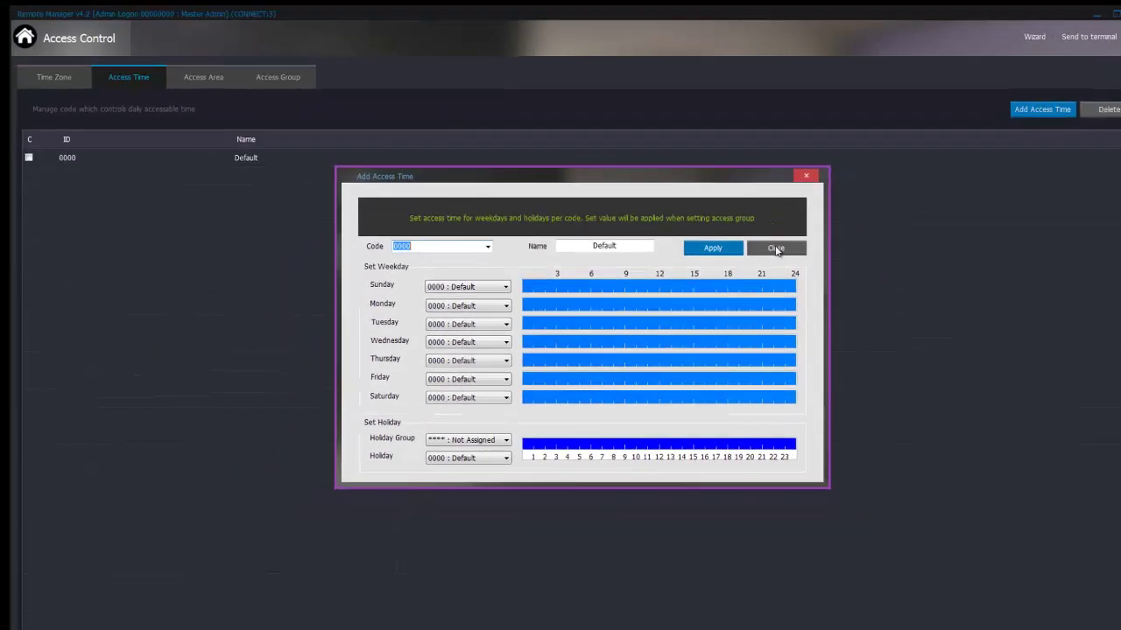
{"action": "left_click", "coordinate": [856, 166]}
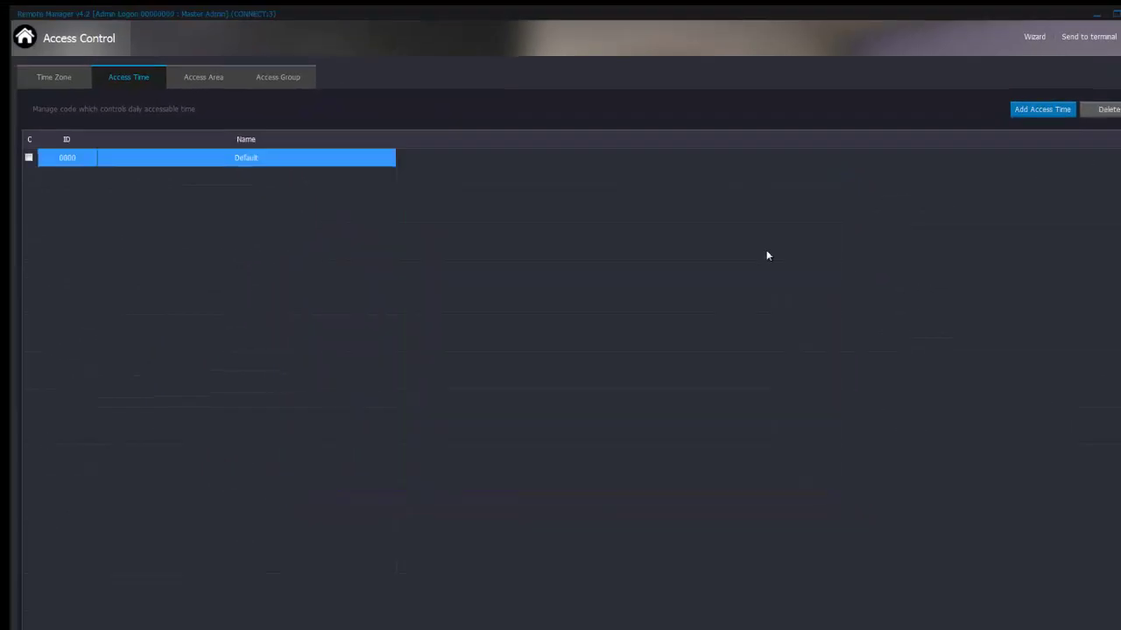
{"action": "left_click", "coordinate": [349, 275]}
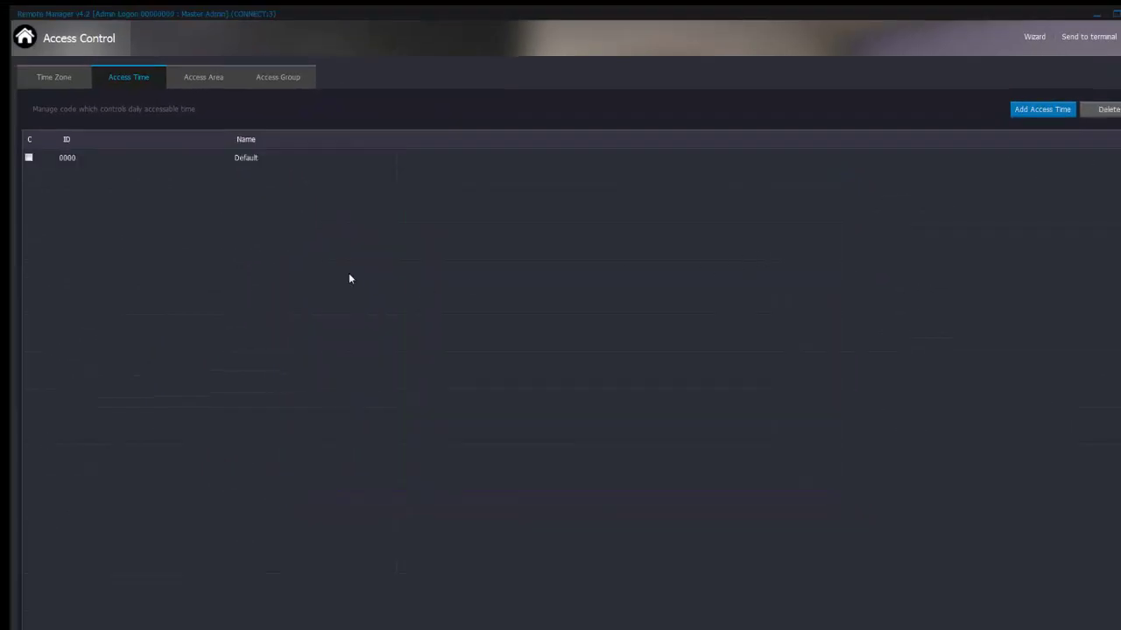
Start a new access time with code 0001 named 'No Times / No Days'
{"action": "left_click", "coordinate": [1038, 110]}
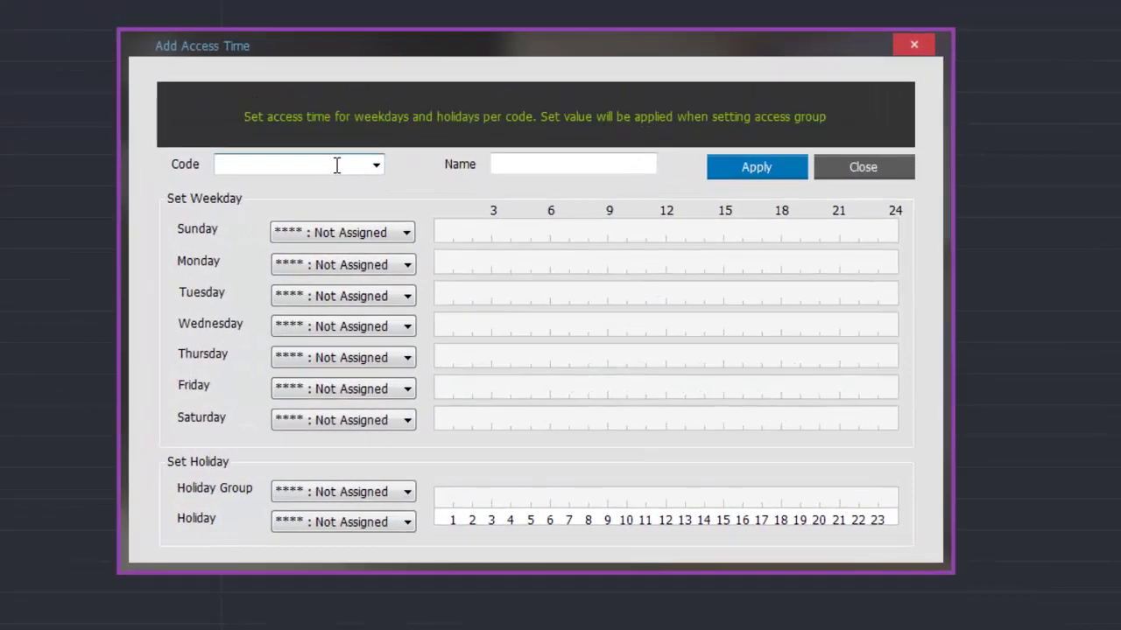
{"action": "type", "text": "0001"}
{"action": "left_click", "coordinate": [529, 161]}
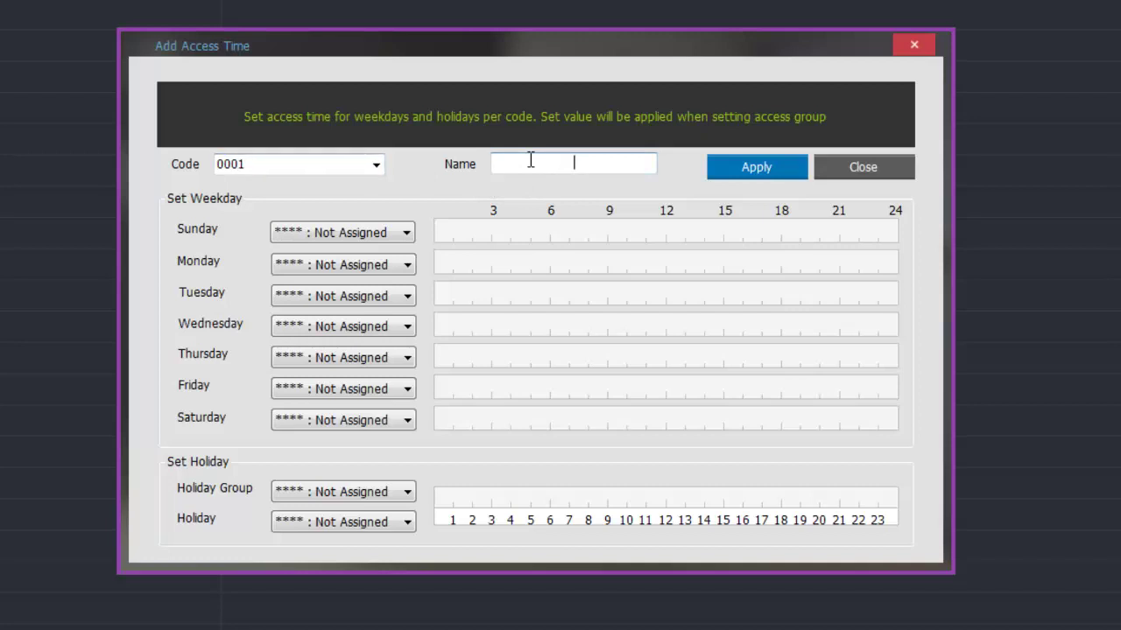
{"action": "type", "text": "No Times / No Days"}
Set Sunday through Saturday and Holidays to 0001 : No Times, holiday group unassigned
{"action": "left_click", "coordinate": [373, 234]}
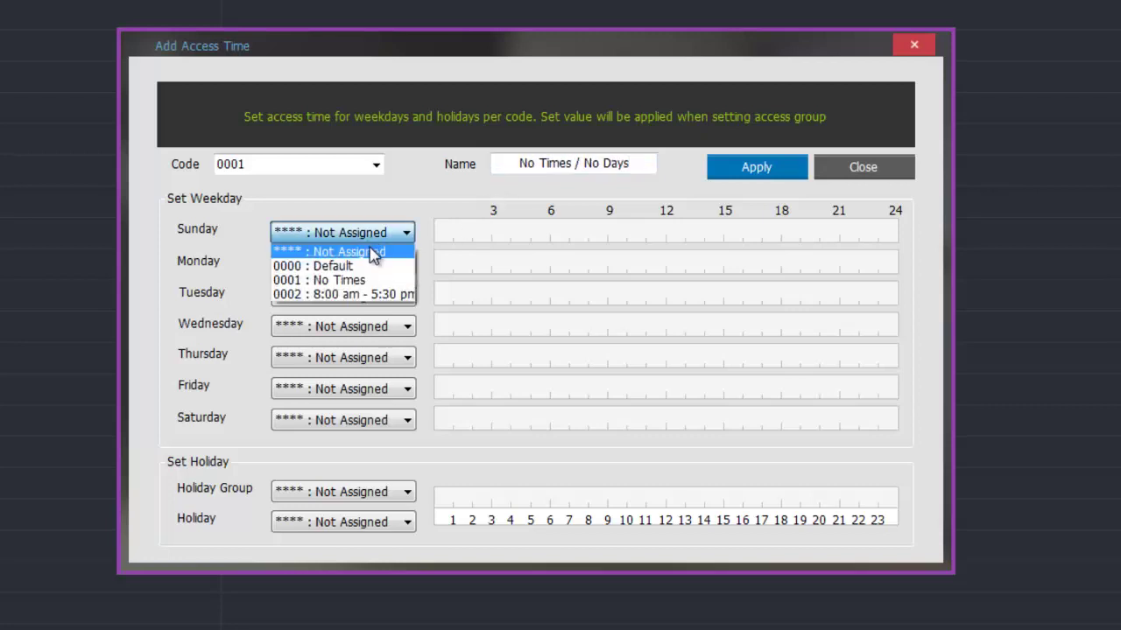
{"action": "left_click", "coordinate": [365, 280]}
{"action": "left_click", "coordinate": [361, 265]}
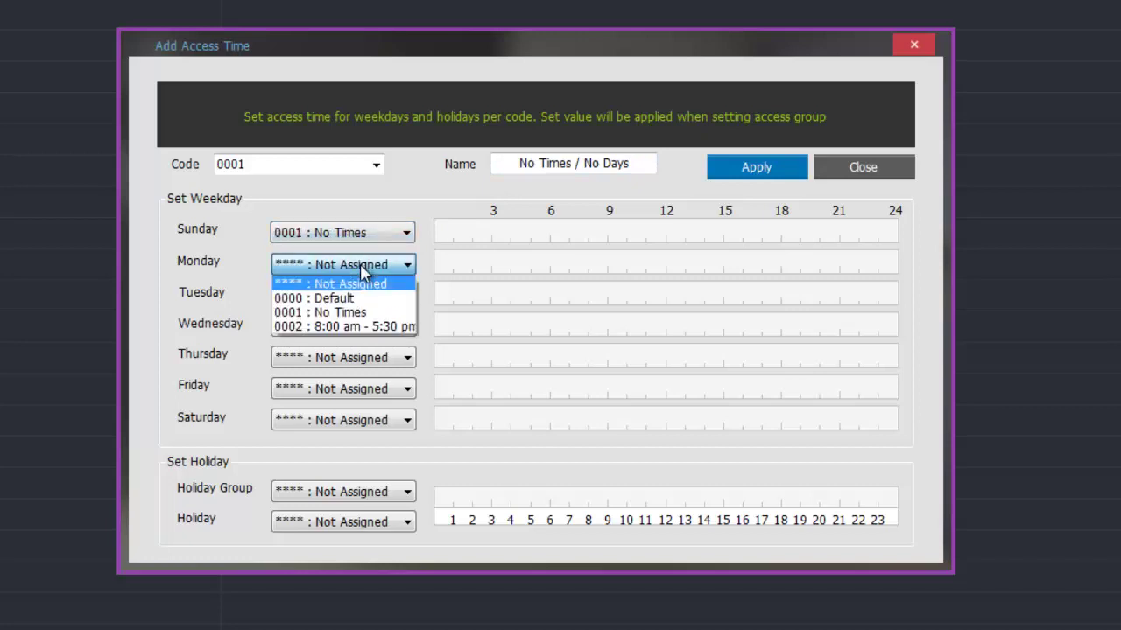
{"action": "left_click", "coordinate": [350, 313]}
{"action": "left_click", "coordinate": [348, 301]}
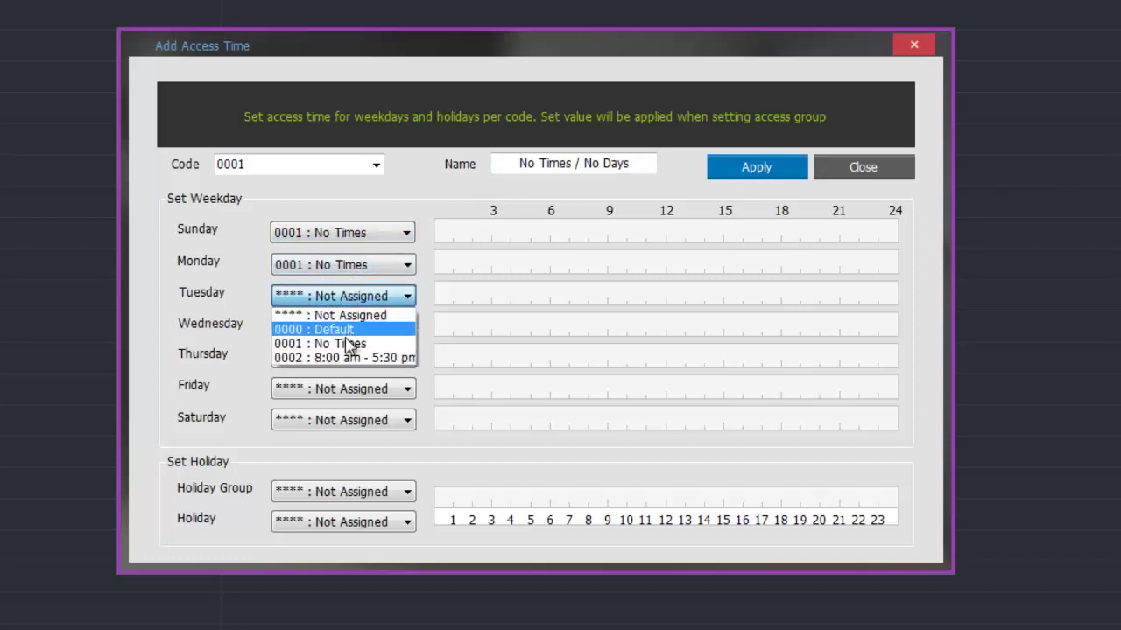
{"action": "left_click", "coordinate": [345, 343]}
{"action": "left_click", "coordinate": [345, 331]}
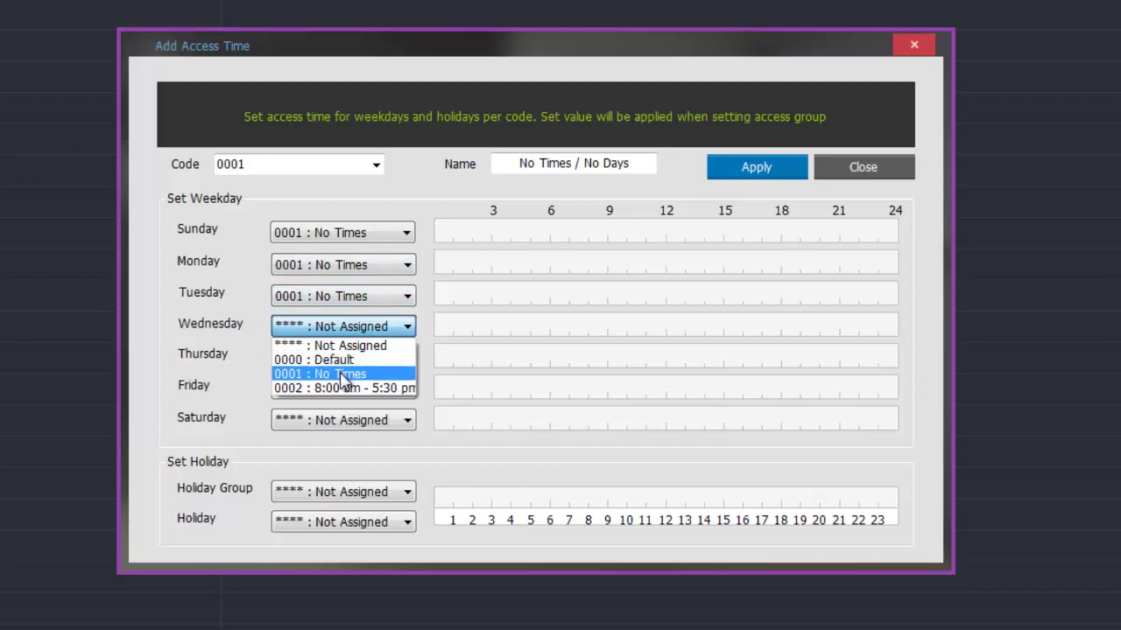
{"action": "left_click", "coordinate": [343, 374]}
{"action": "left_click", "coordinate": [344, 358]}
{"action": "left_click", "coordinate": [341, 406]}
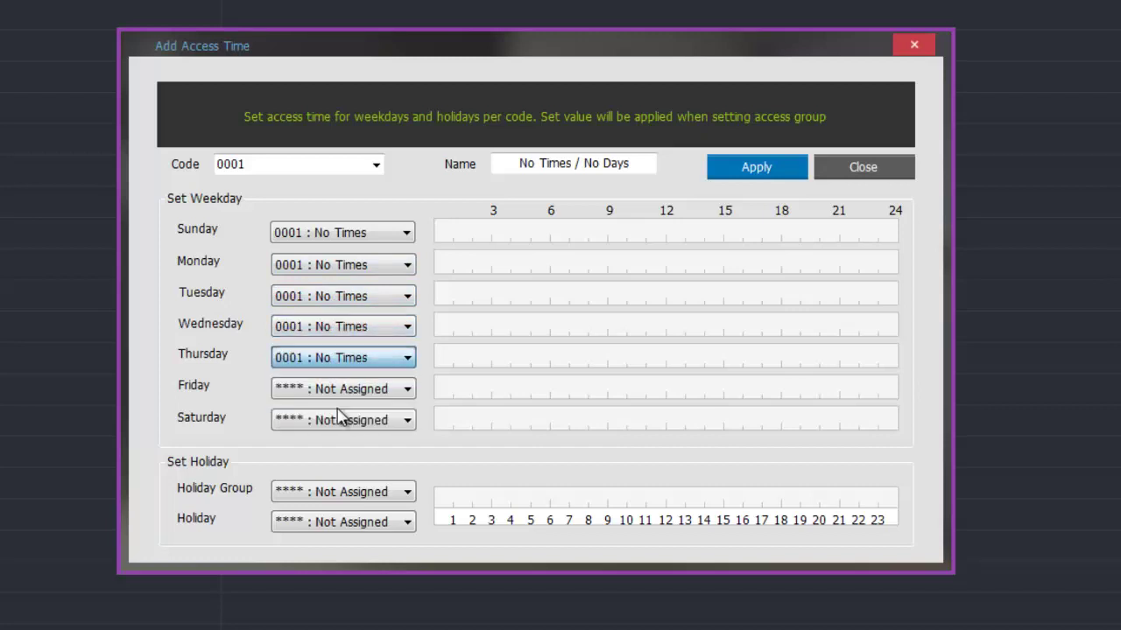
{"action": "left_click", "coordinate": [342, 390]}
{"action": "left_click", "coordinate": [333, 445]}
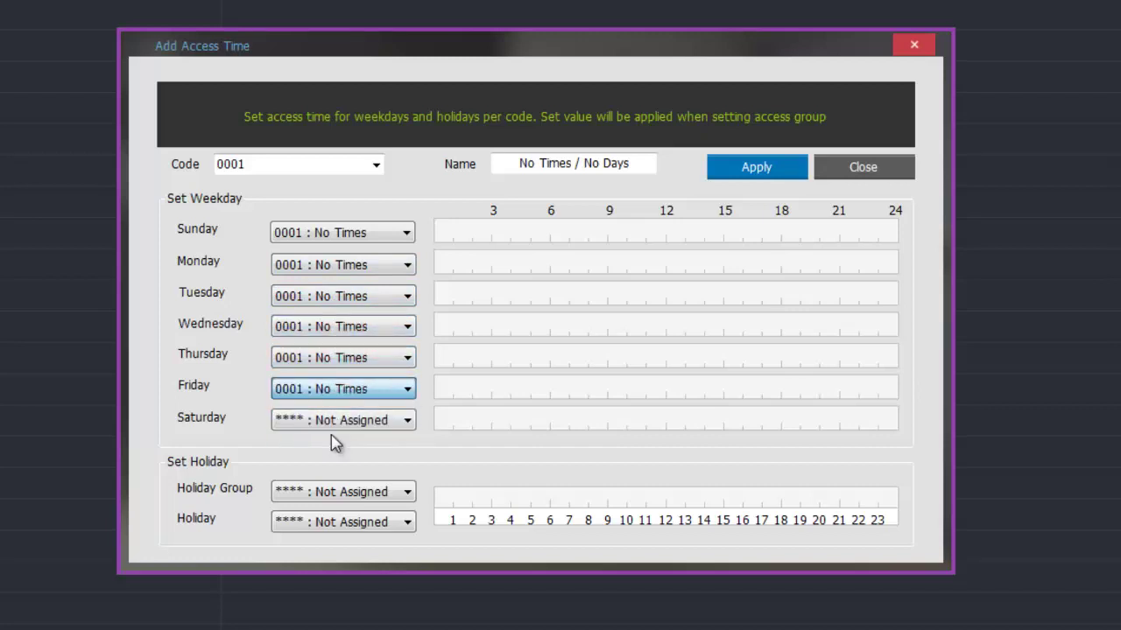
{"action": "left_click", "coordinate": [338, 424]}
{"action": "left_click", "coordinate": [337, 470]}
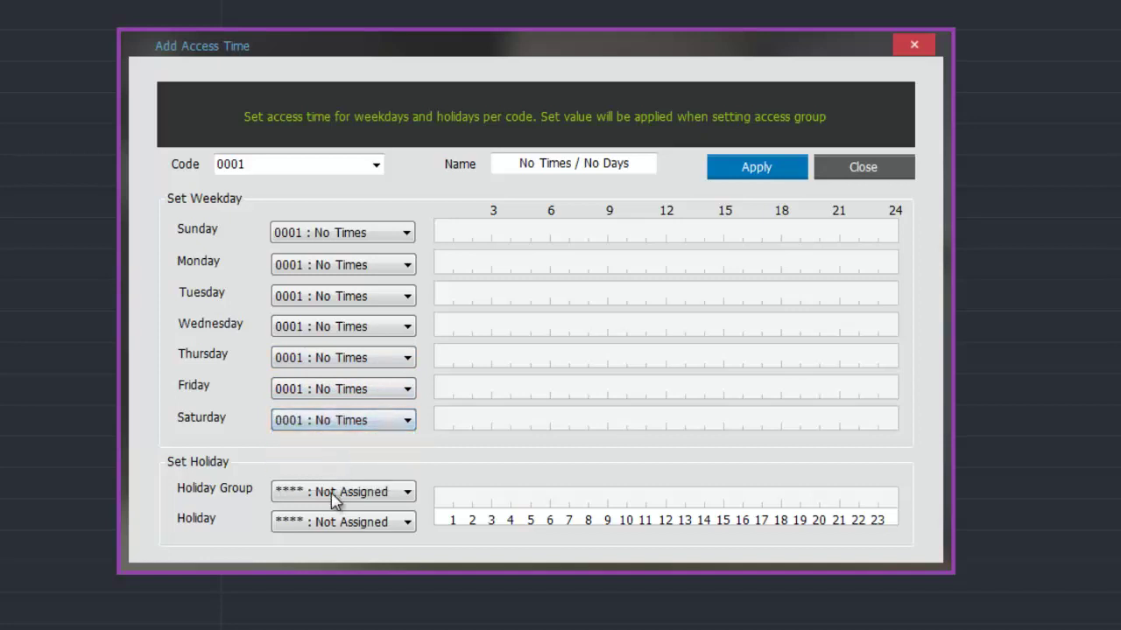
{"action": "left_click", "coordinate": [328, 492]}
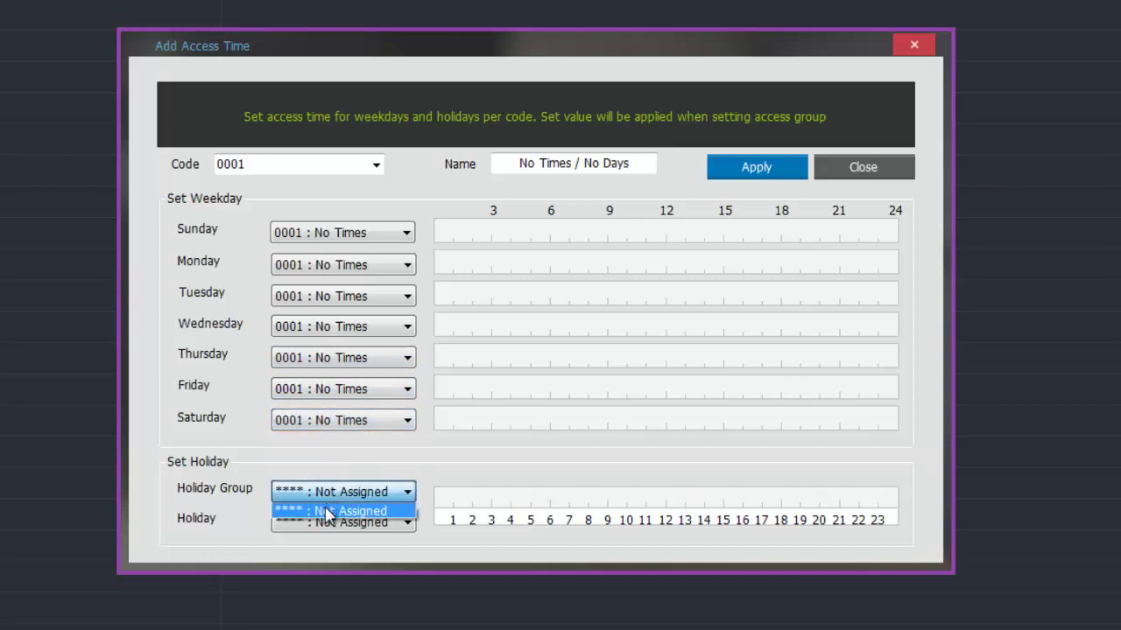
{"action": "left_click", "coordinate": [320, 511]}
{"action": "left_click", "coordinate": [302, 523]}
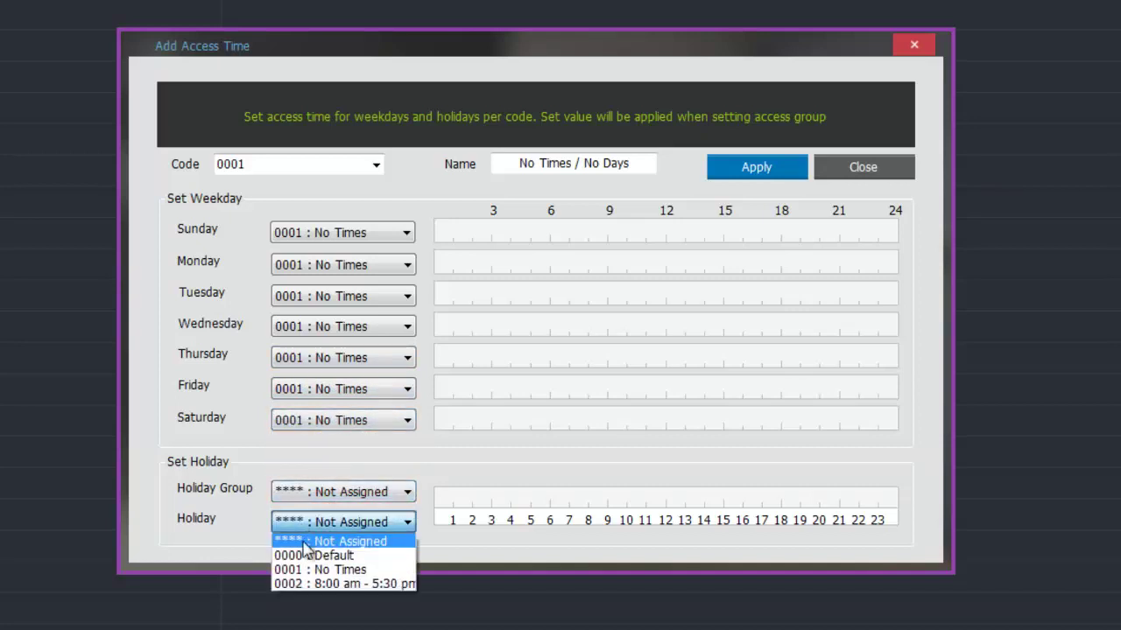
{"action": "left_click", "coordinate": [314, 569]}
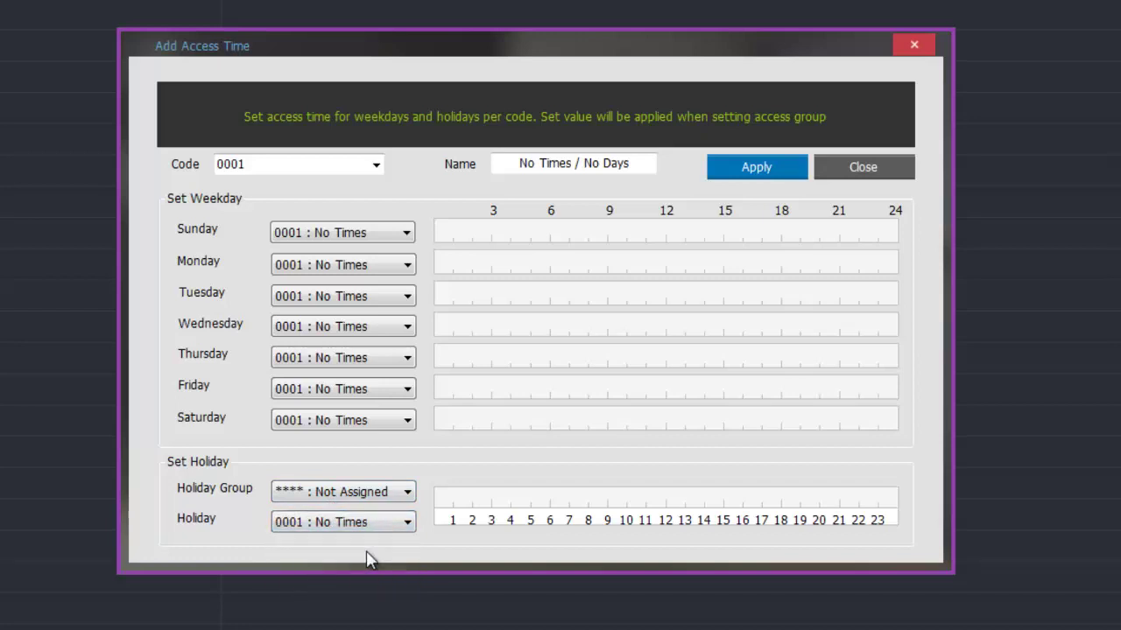
Save access time 0001 and put the caret in the Code field for the next entry
{"action": "left_click", "coordinate": [760, 170]}
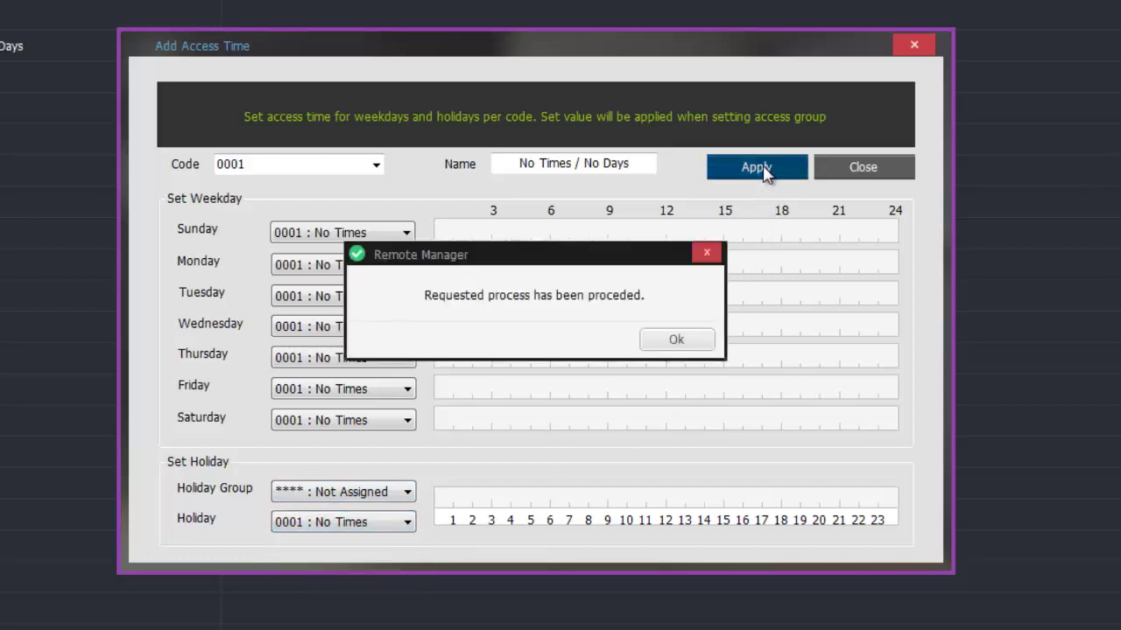
{"action": "left_click", "coordinate": [670, 341]}
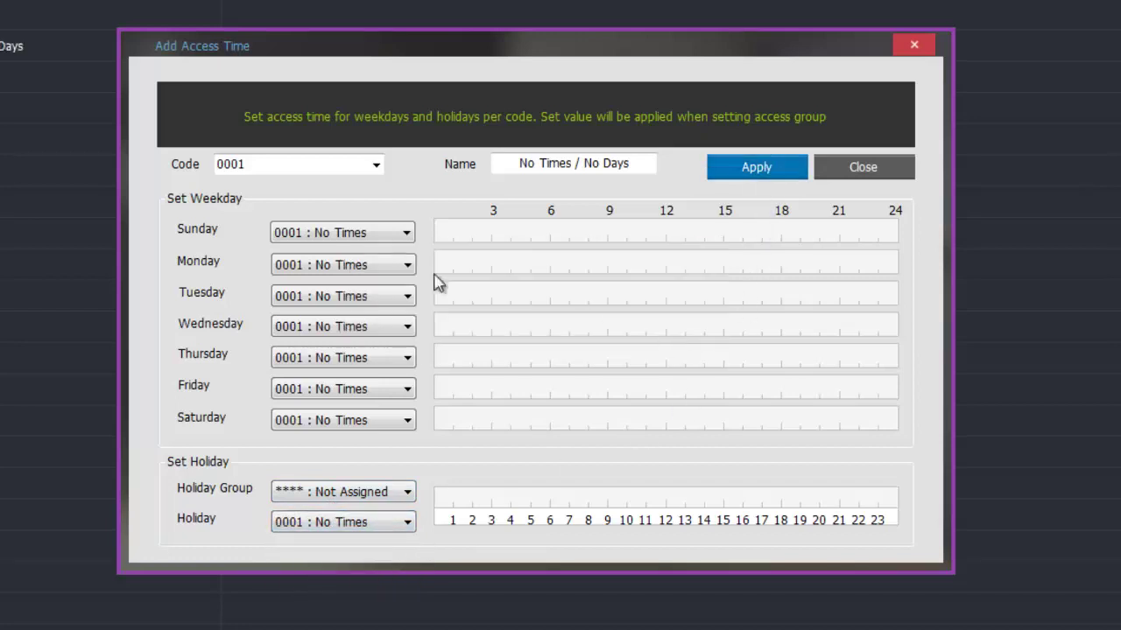
{"action": "left_click", "coordinate": [245, 164]}
{"action": "left_click", "coordinate": [249, 165]}
Change the code to 0002 and name the access time 'Office Hours Mon-Fri'
{"action": "key", "text": "BackSpace"}
{"action": "type", "text": "2"}
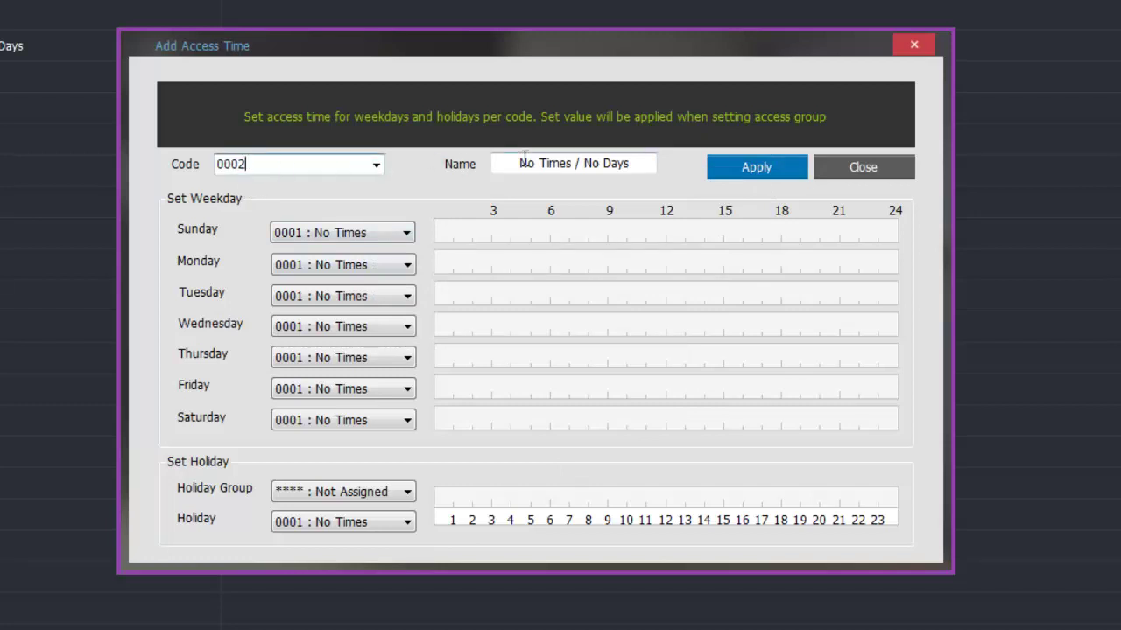
{"action": "left_click_drag", "start_coordinate": [518, 163], "coordinate": [655, 173]}
{"action": "type", "text": "O"}
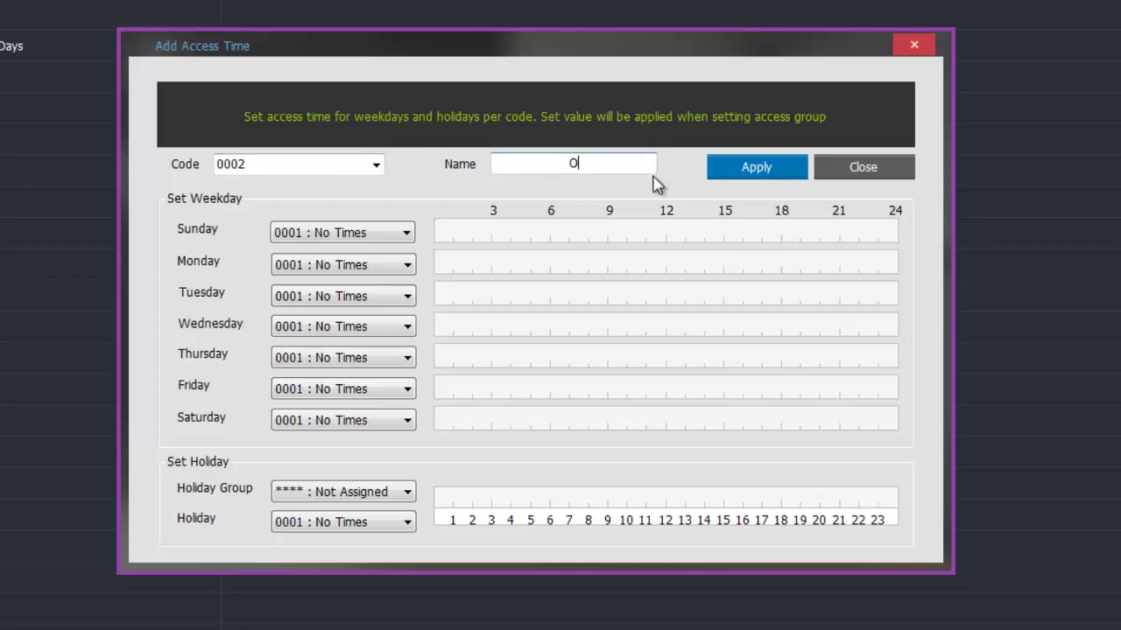
{"action": "type", "text": "ffice Hours Mon-Fri"}
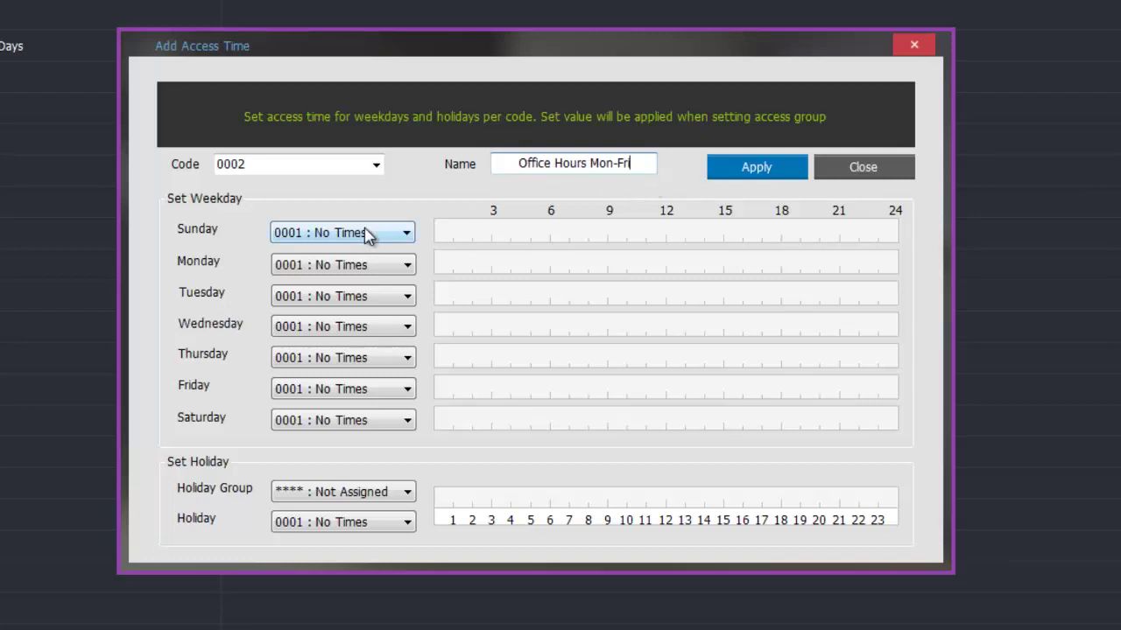
Set Monday through Friday to the 0002 : 8:00 am - 5:30 pm time zone
{"action": "left_click", "coordinate": [347, 266]}
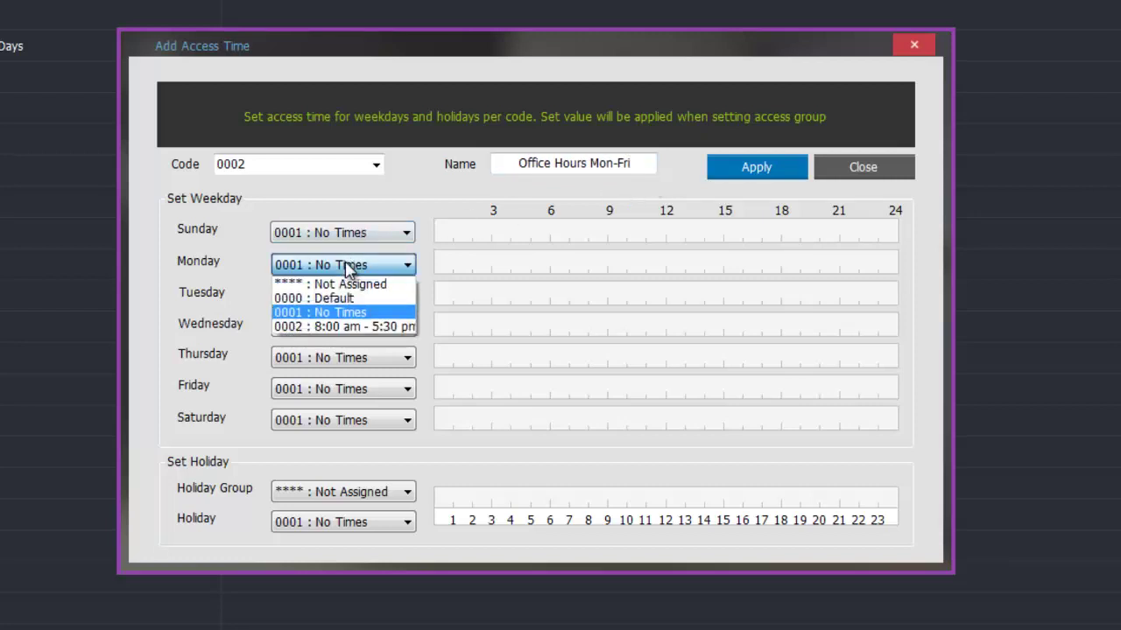
{"action": "left_click", "coordinate": [346, 326]}
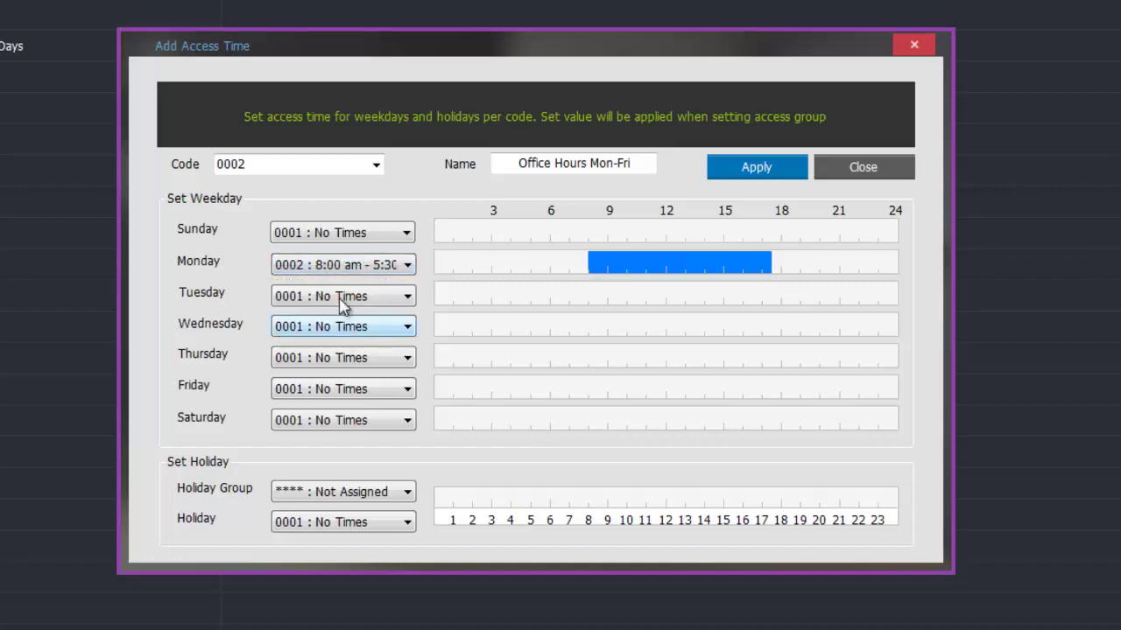
{"action": "left_click", "coordinate": [345, 298]}
{"action": "left_click", "coordinate": [344, 364]}
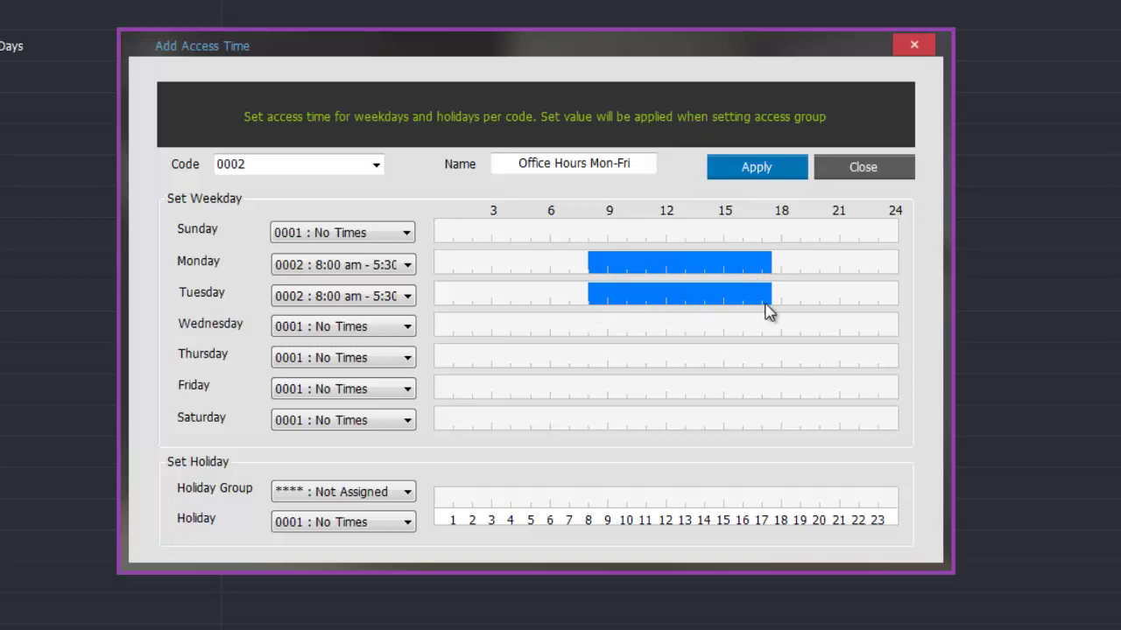
{"action": "left_click", "coordinate": [361, 330]}
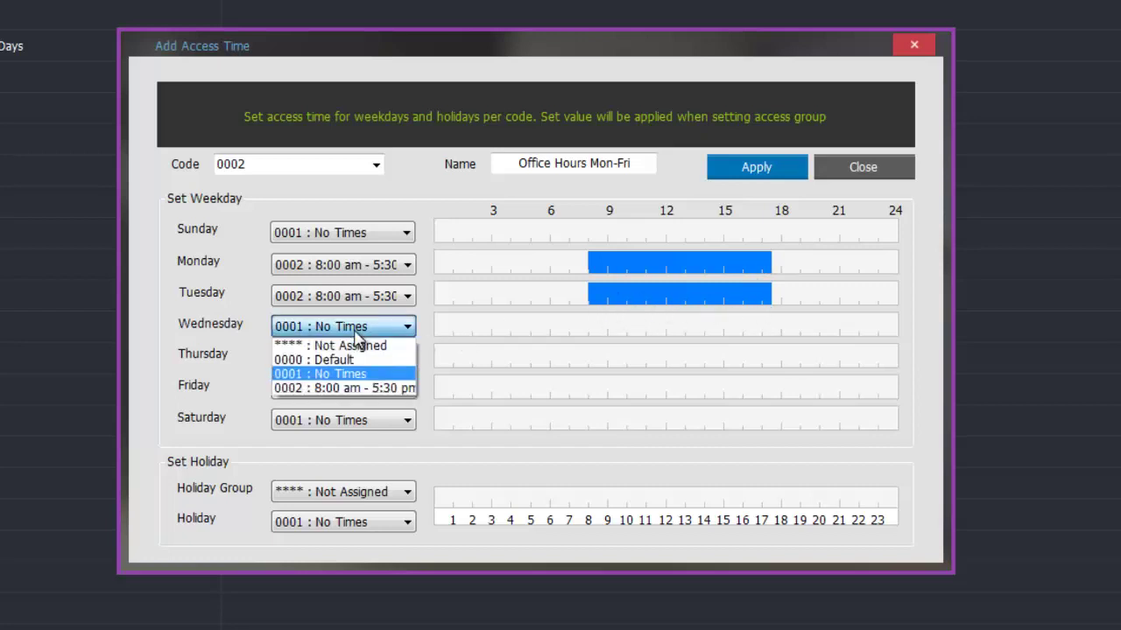
{"action": "left_click", "coordinate": [359, 388]}
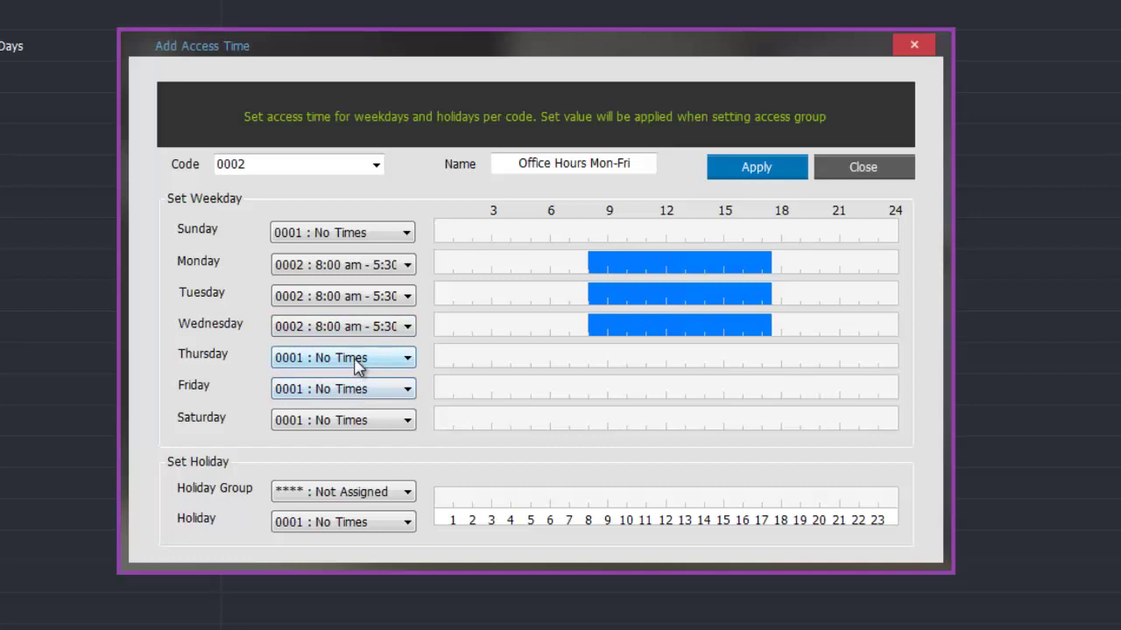
{"action": "left_click", "coordinate": [359, 360]}
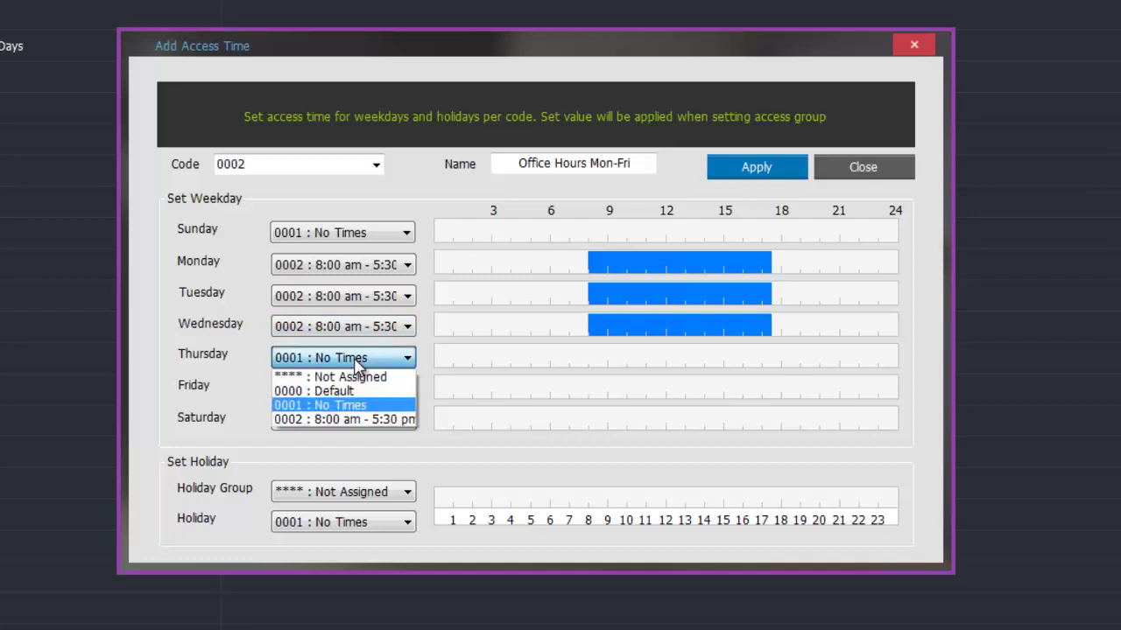
{"action": "left_click", "coordinate": [357, 420]}
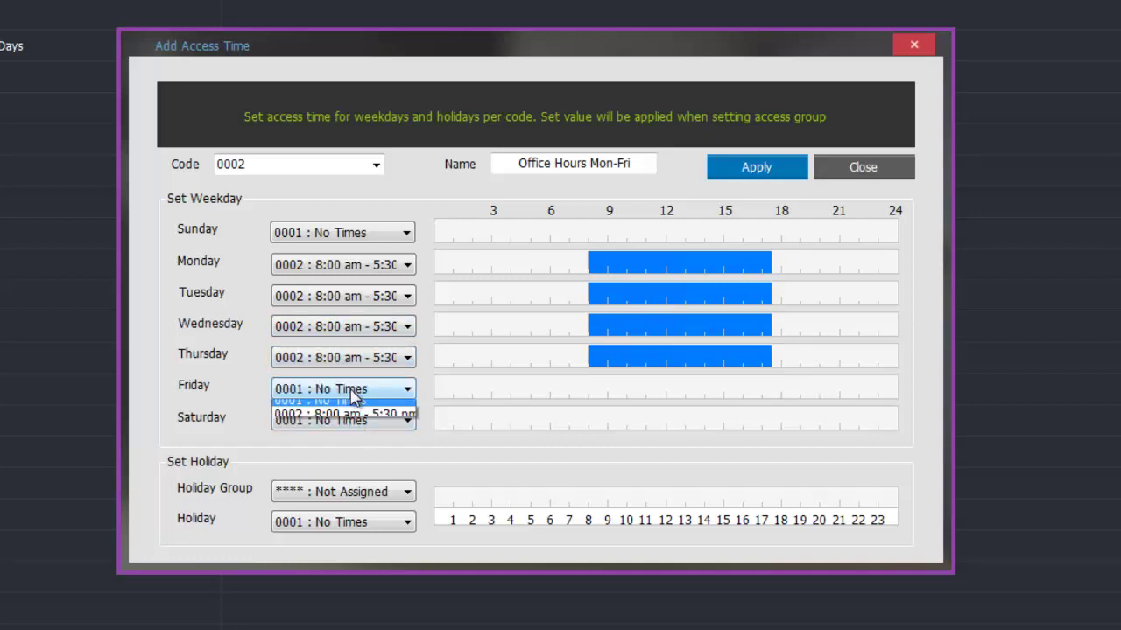
{"action": "left_click", "coordinate": [353, 392]}
{"action": "left_click", "coordinate": [354, 454]}
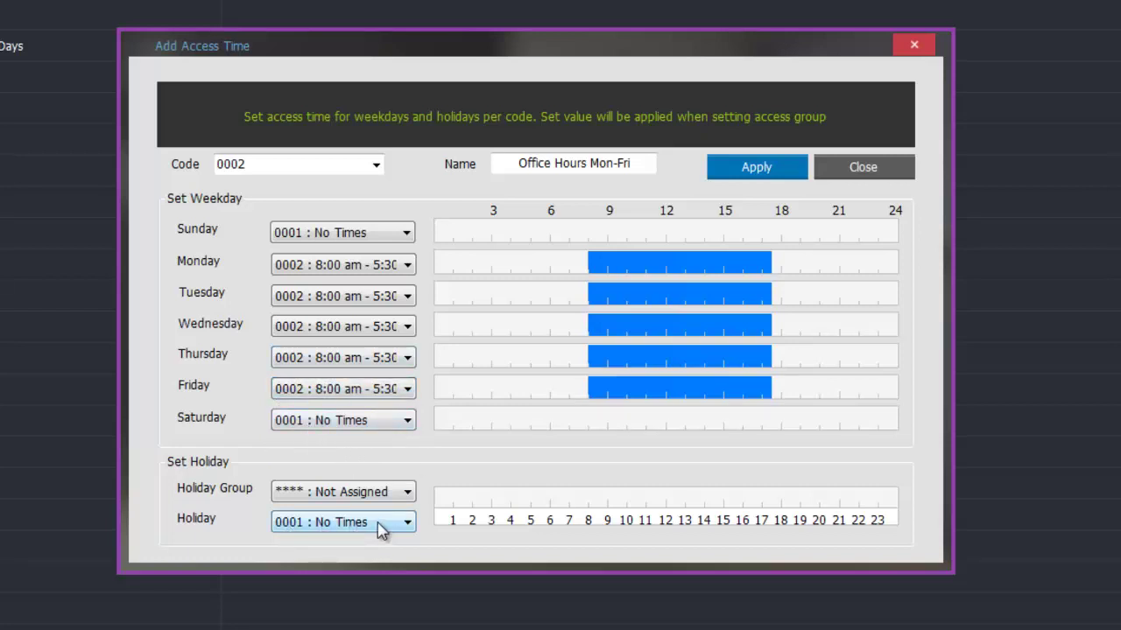
Save access time 0002 and select the code value for the next entry
{"action": "left_click", "coordinate": [783, 173]}
{"action": "left_click", "coordinate": [670, 344]}
{"action": "double_click", "coordinate": [260, 165]}
Change the code to 0003 and rename the access time 'Managers Times'
{"action": "left_click_drag", "start_coordinate": [240, 163], "coordinate": [254, 163]}
{"action": "type", "text": "3"}
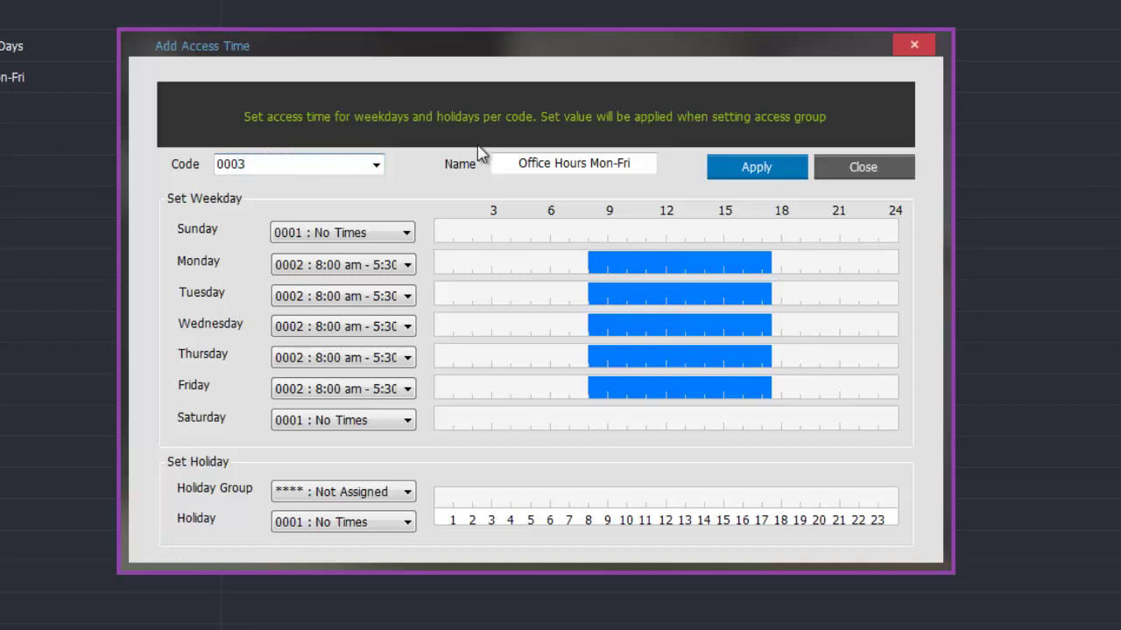
{"action": "left_click_drag", "start_coordinate": [520, 165], "coordinate": [642, 165]}
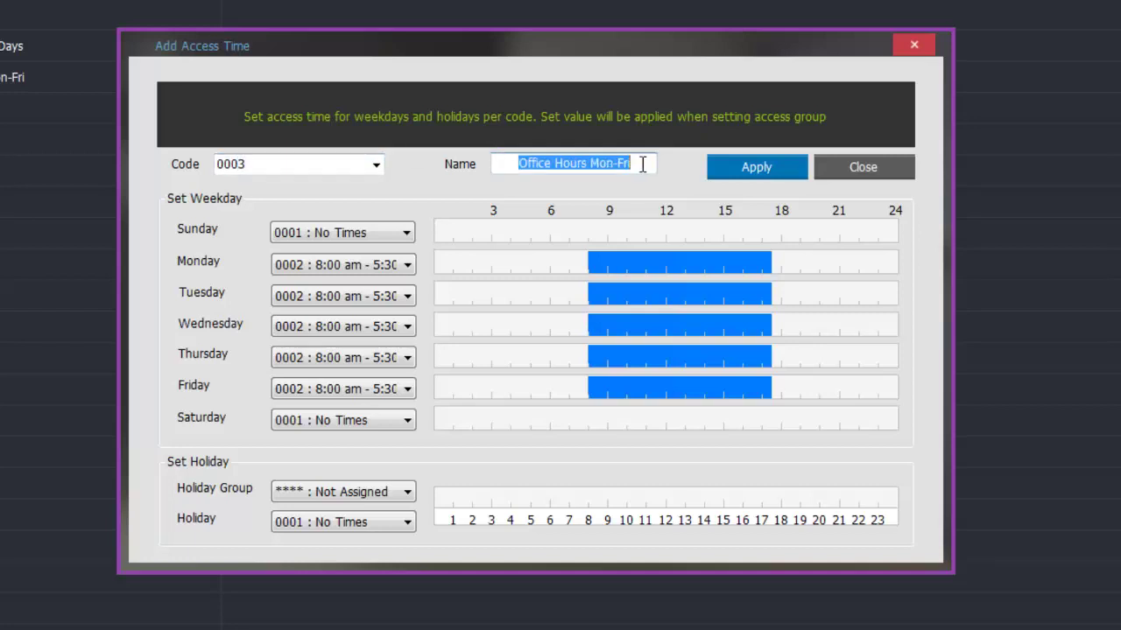
{"action": "type", "text": "Manager"}
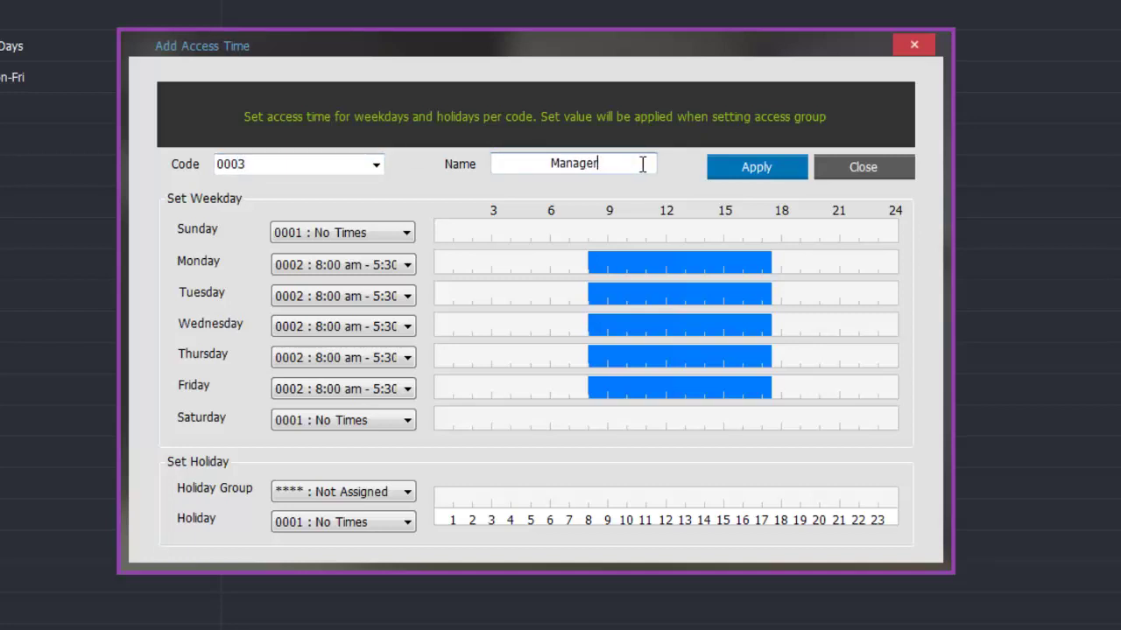
{"action": "type", "text": "s Times"}
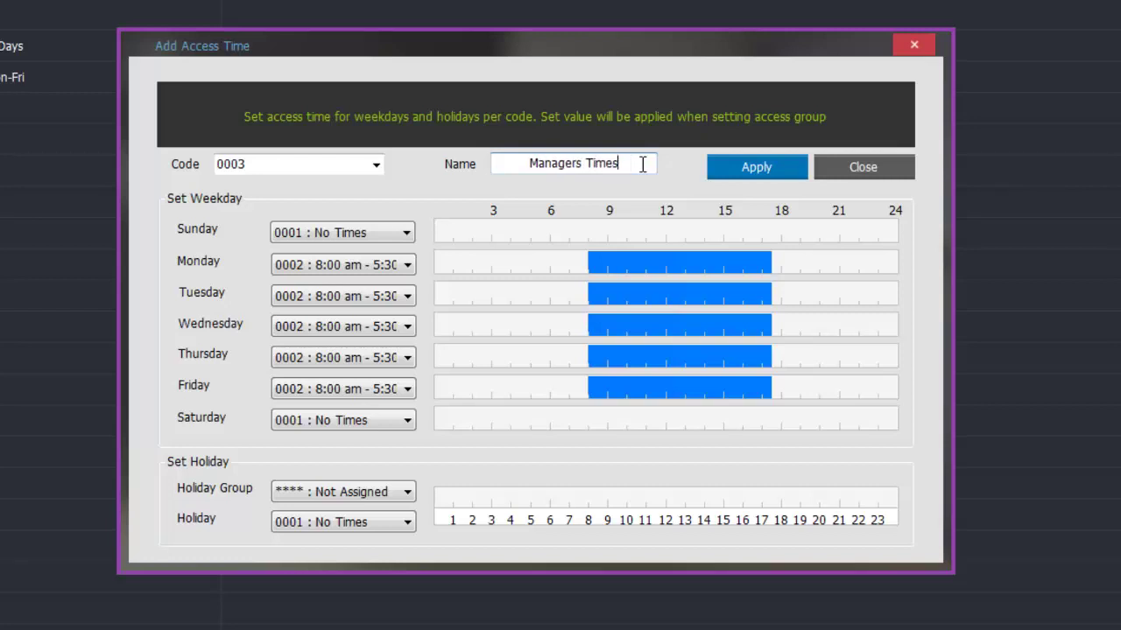
Set Sunday through Saturday and Holidays to the all-day 0000 : Default time zone
{"action": "left_click", "coordinate": [332, 235]}
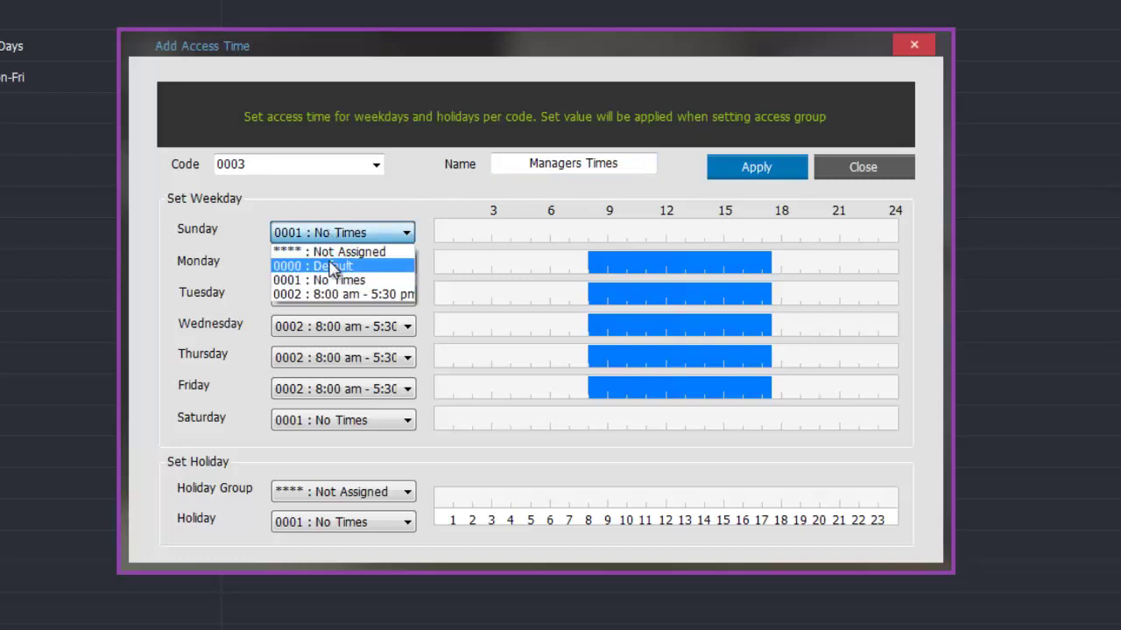
{"action": "left_click", "coordinate": [333, 266]}
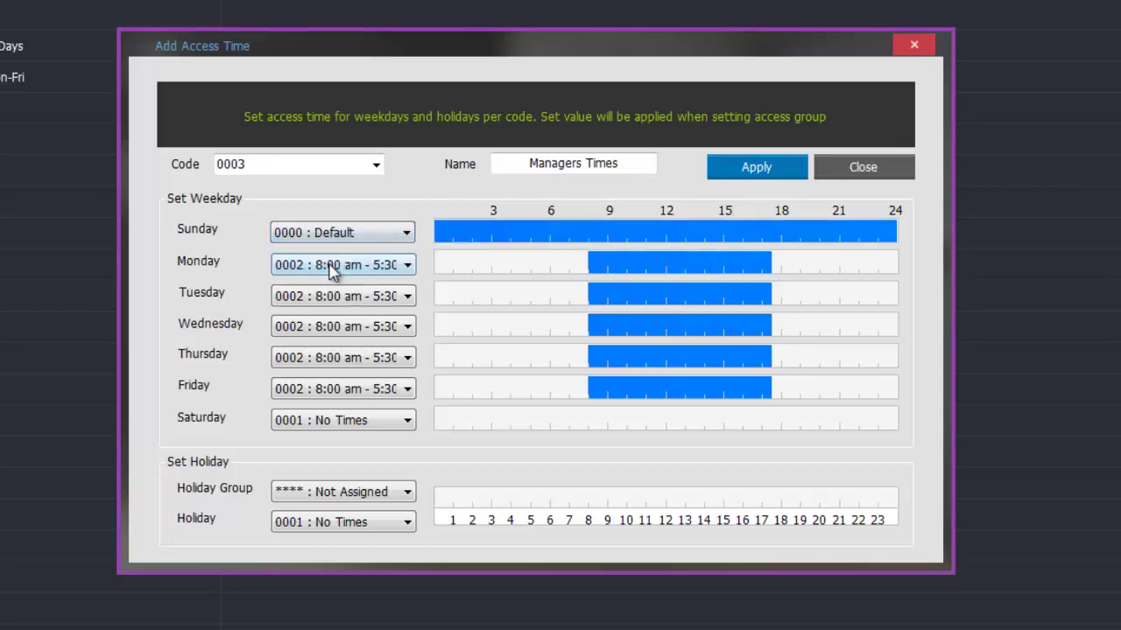
{"action": "left_click", "coordinate": [333, 267]}
{"action": "left_click", "coordinate": [333, 298]}
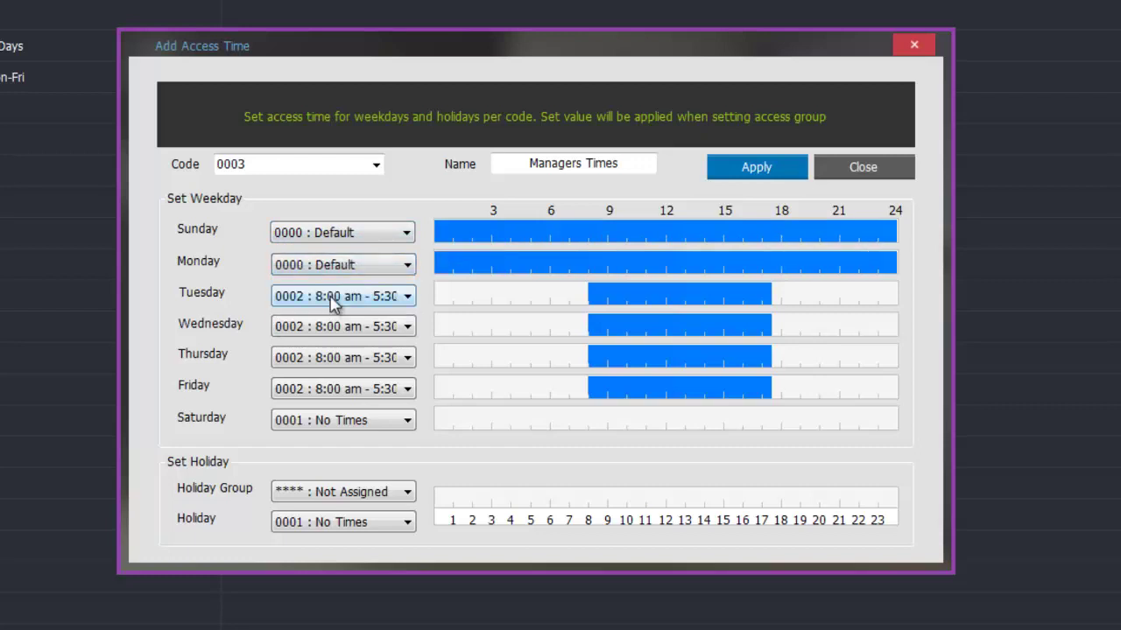
{"action": "left_click", "coordinate": [334, 300]}
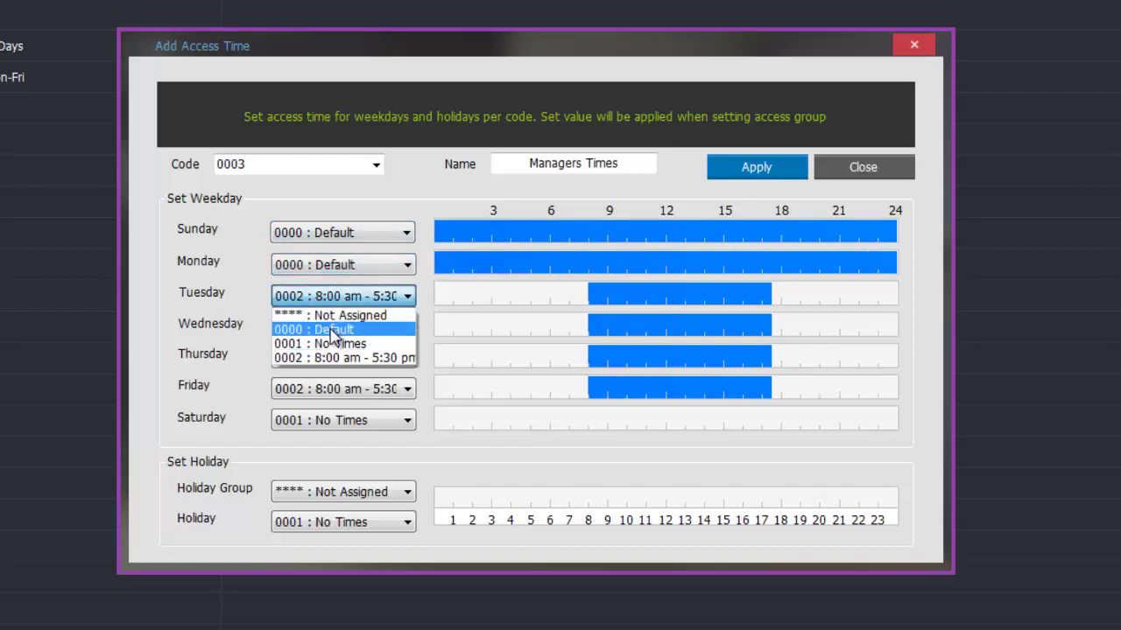
{"action": "left_click", "coordinate": [332, 329]}
{"action": "left_click", "coordinate": [333, 330]}
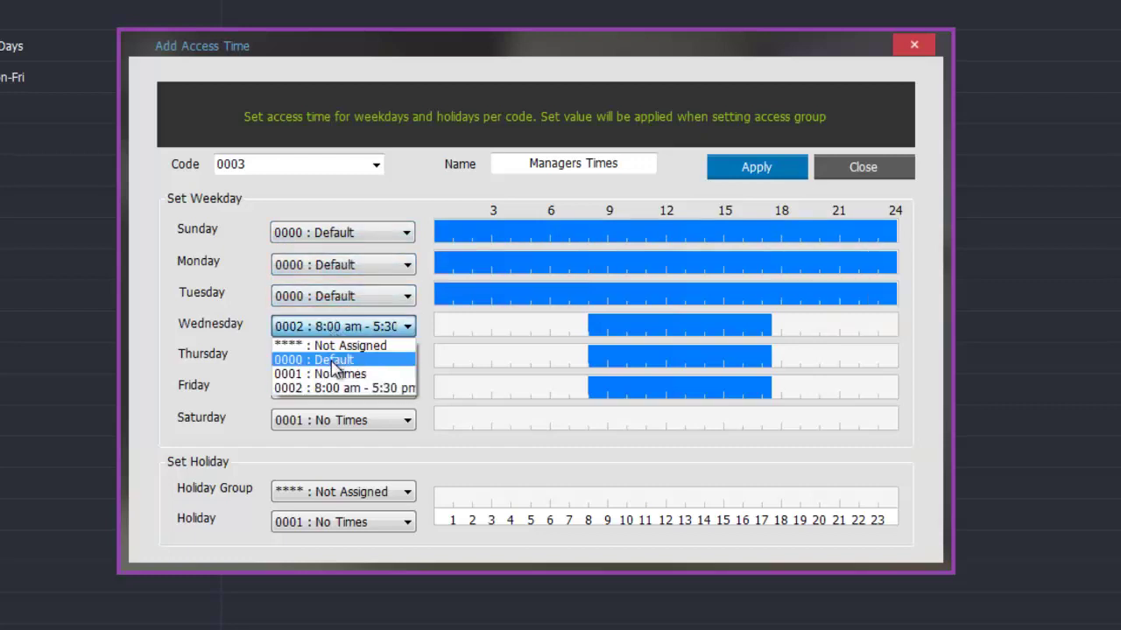
{"action": "left_click", "coordinate": [333, 360]}
{"action": "left_click", "coordinate": [333, 361]}
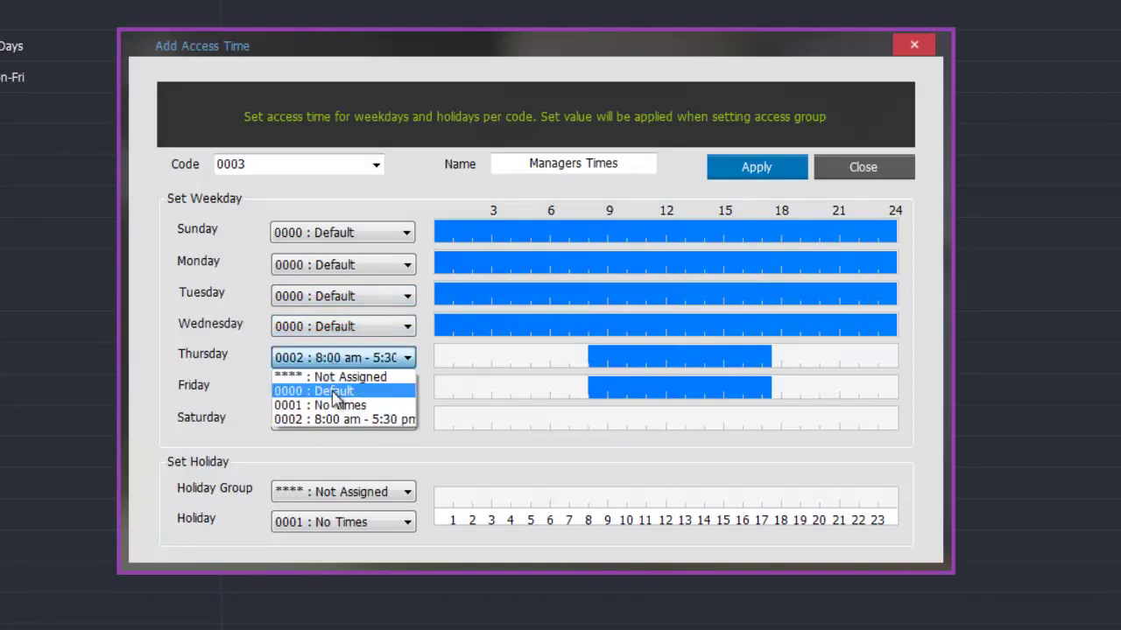
{"action": "left_click", "coordinate": [334, 393]}
{"action": "left_click", "coordinate": [333, 392]}
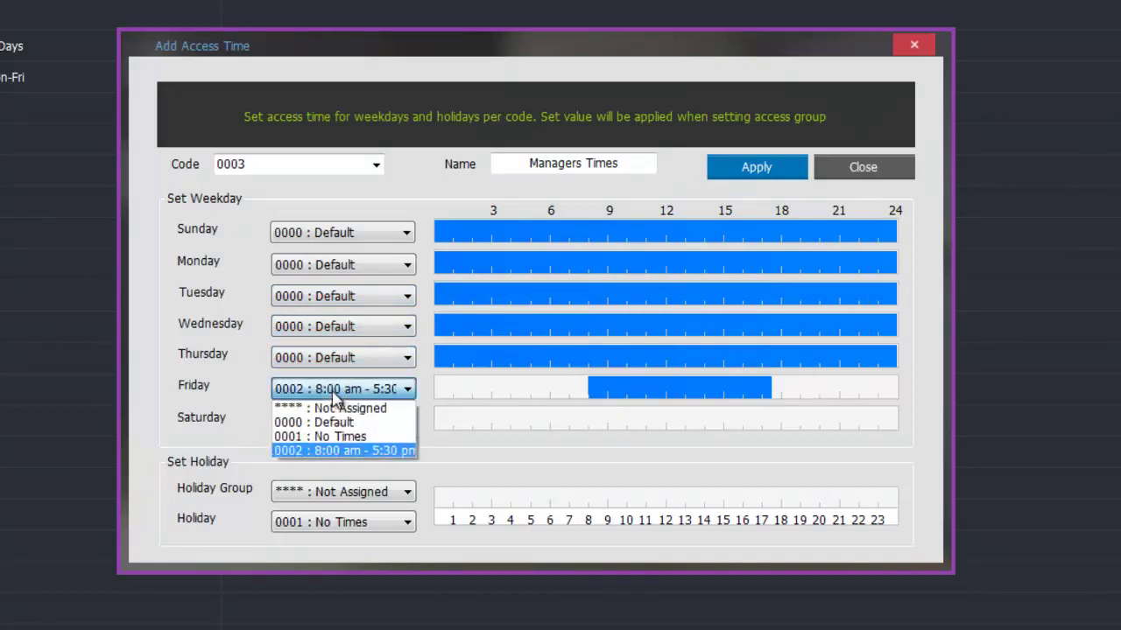
{"action": "left_click", "coordinate": [336, 422]}
{"action": "left_click", "coordinate": [335, 422]}
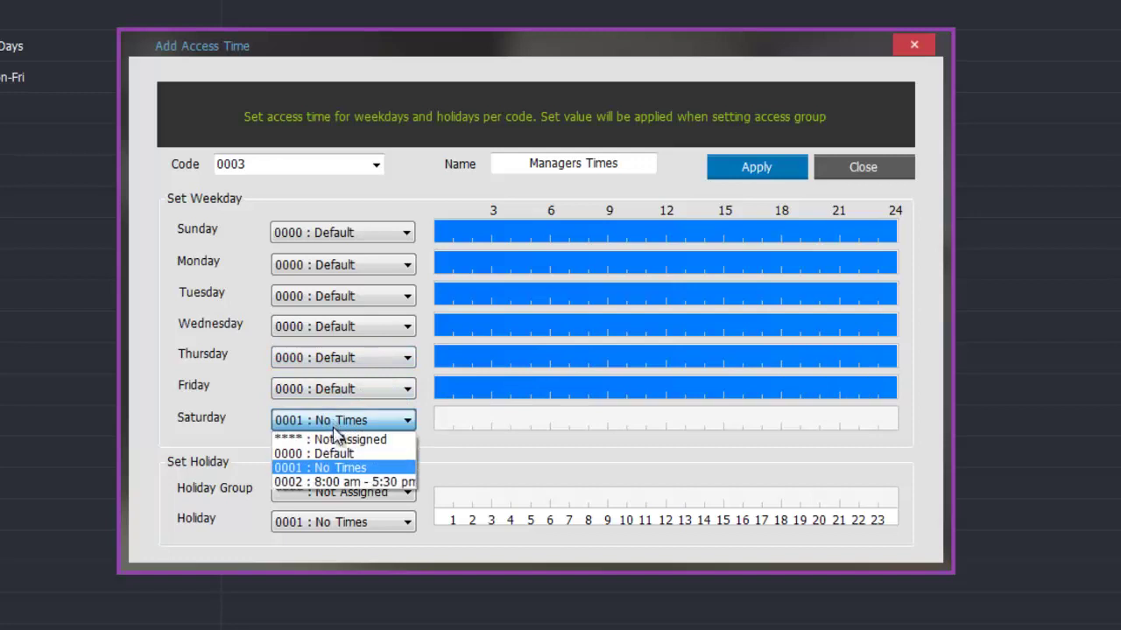
{"action": "left_click", "coordinate": [342, 451]}
{"action": "left_click", "coordinate": [343, 524]}
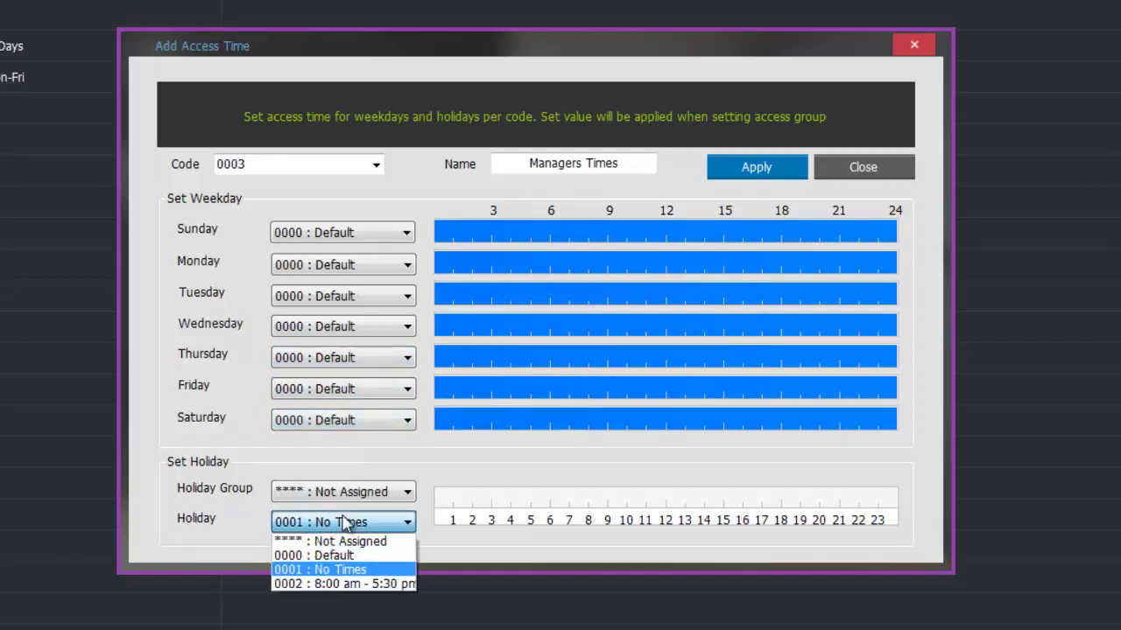
{"action": "left_click", "coordinate": [343, 555]}
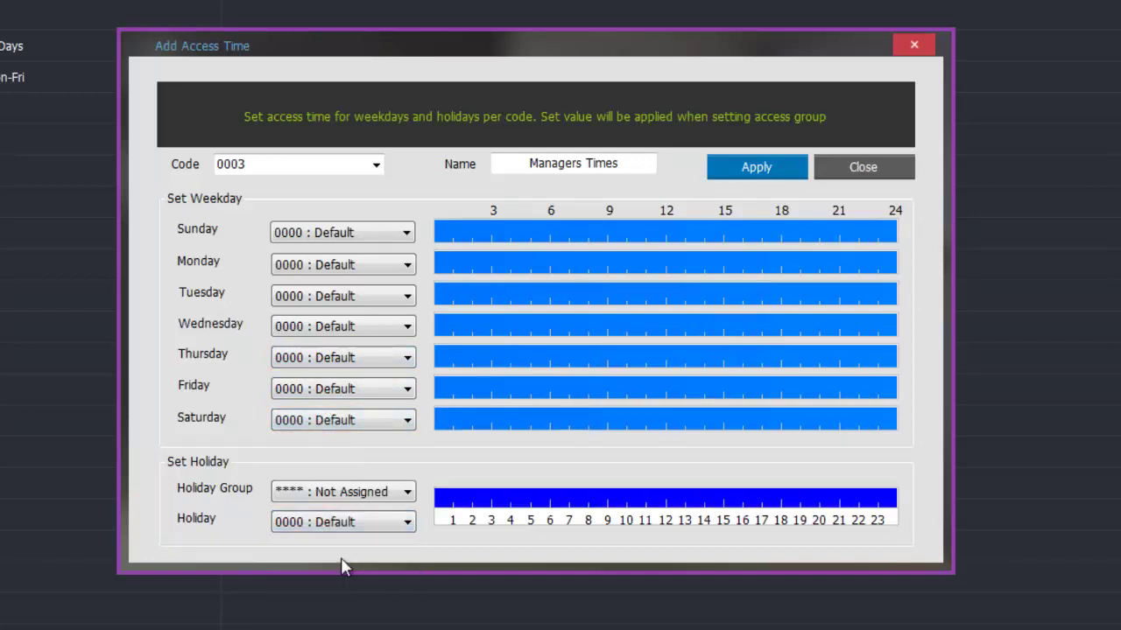
Save access time 0003 and close the editor back to the Access Time list
{"action": "left_click", "coordinate": [749, 173]}
{"action": "left_click", "coordinate": [649, 345]}
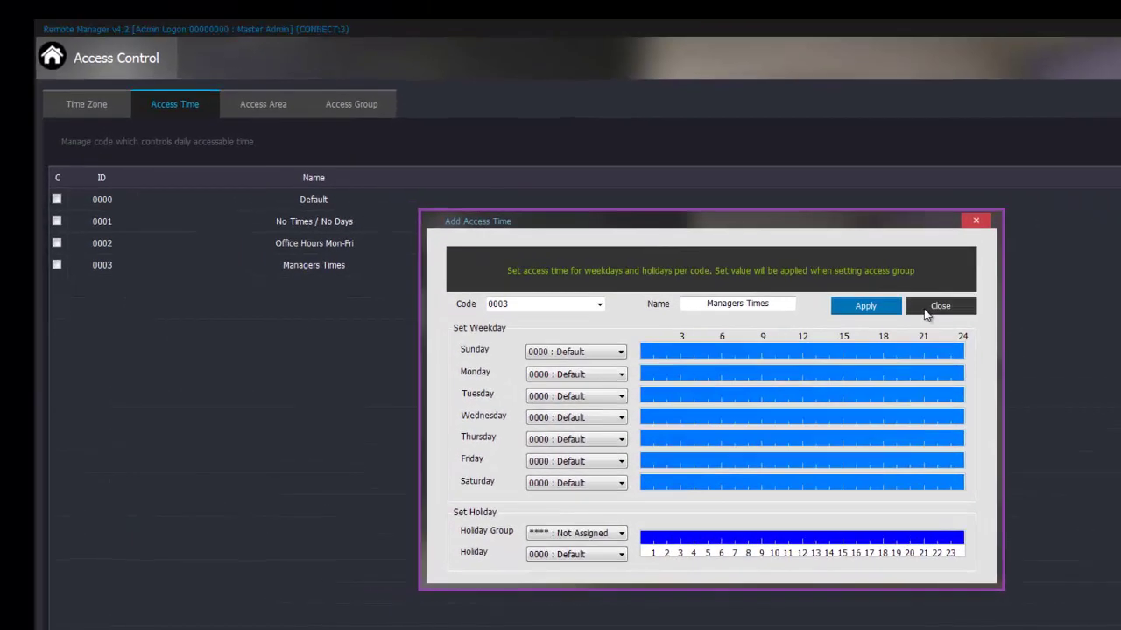
{"action": "left_click", "coordinate": [909, 250]}
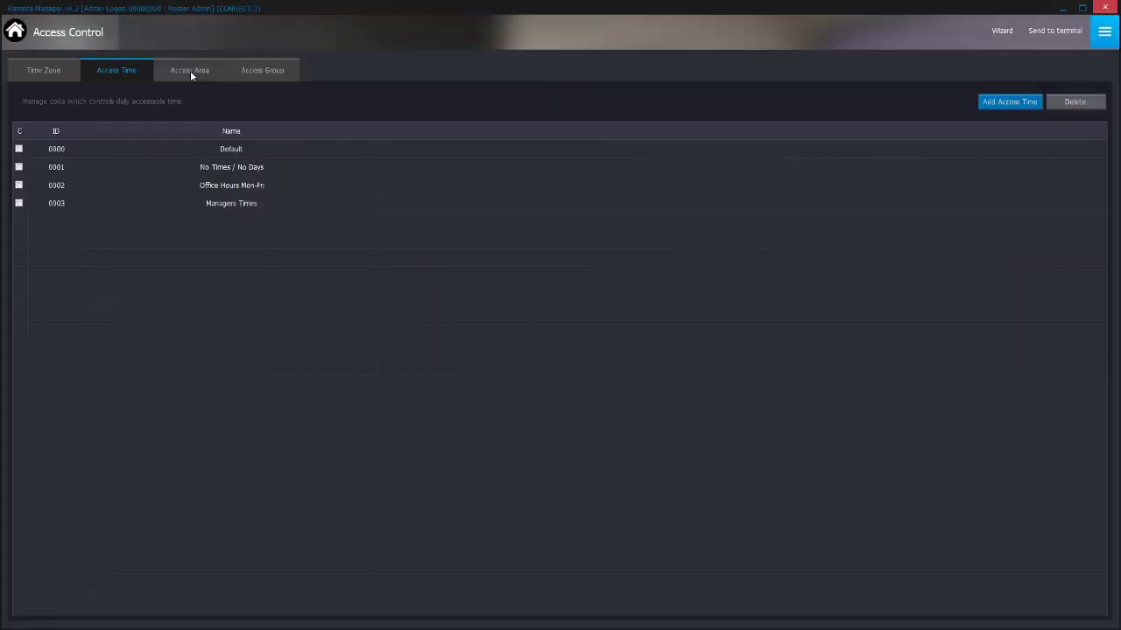
Switch to the Access Area list and open a blank Add Access Area form
{"action": "left_click", "coordinate": [190, 70]}
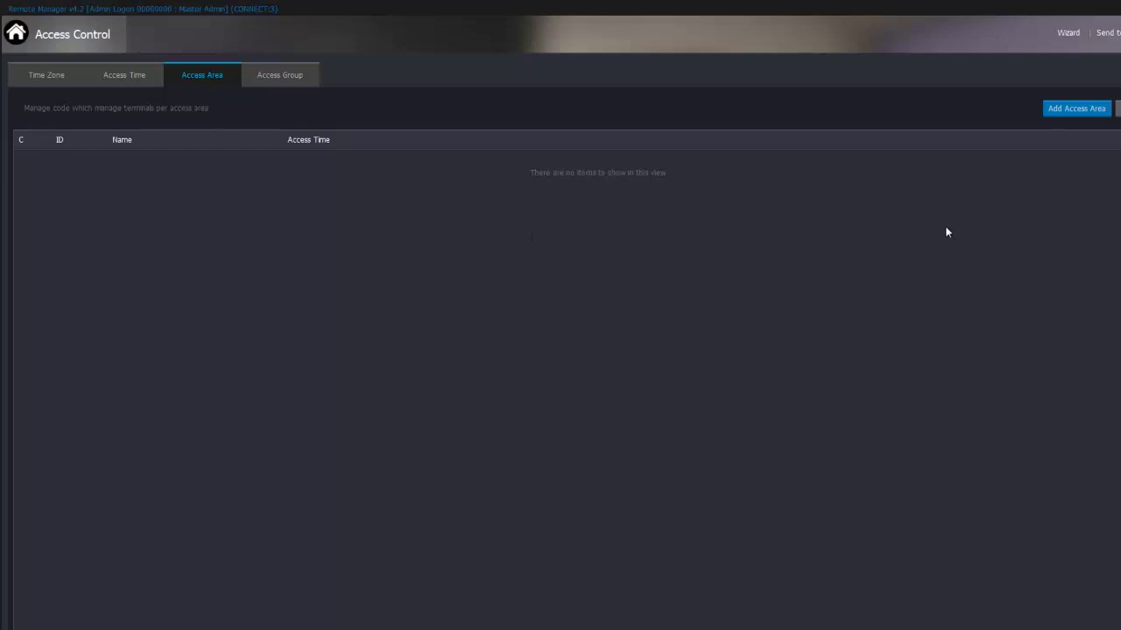
{"action": "left_click", "coordinate": [1070, 110]}
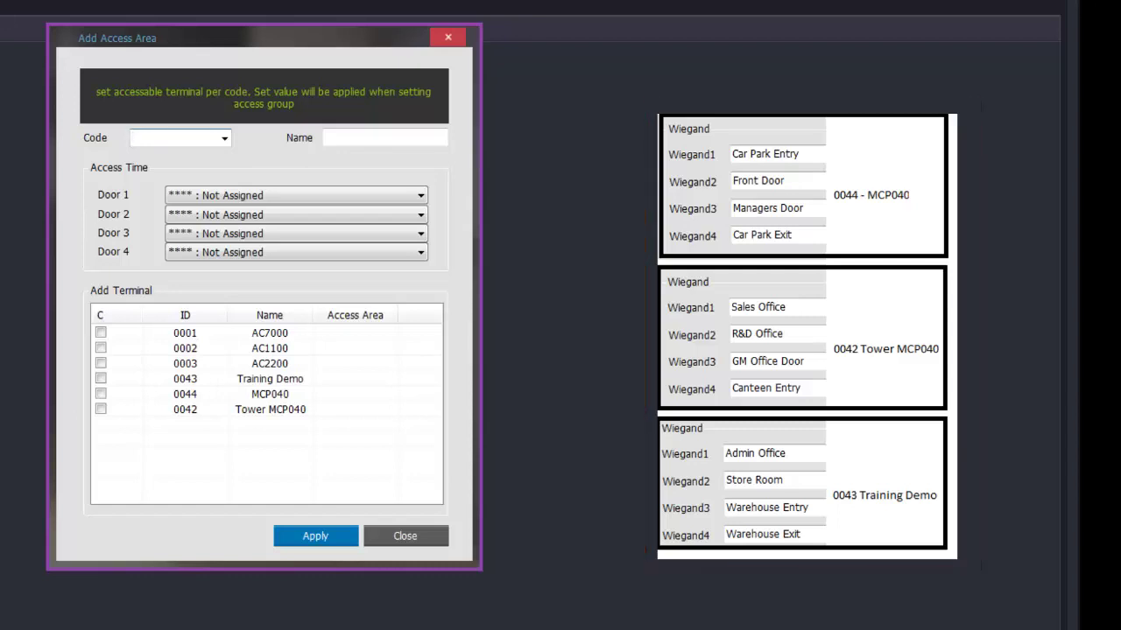
Enter code 0001 and the name 'Sales Staff' for the new access area
{"action": "type", "text": "0001"}
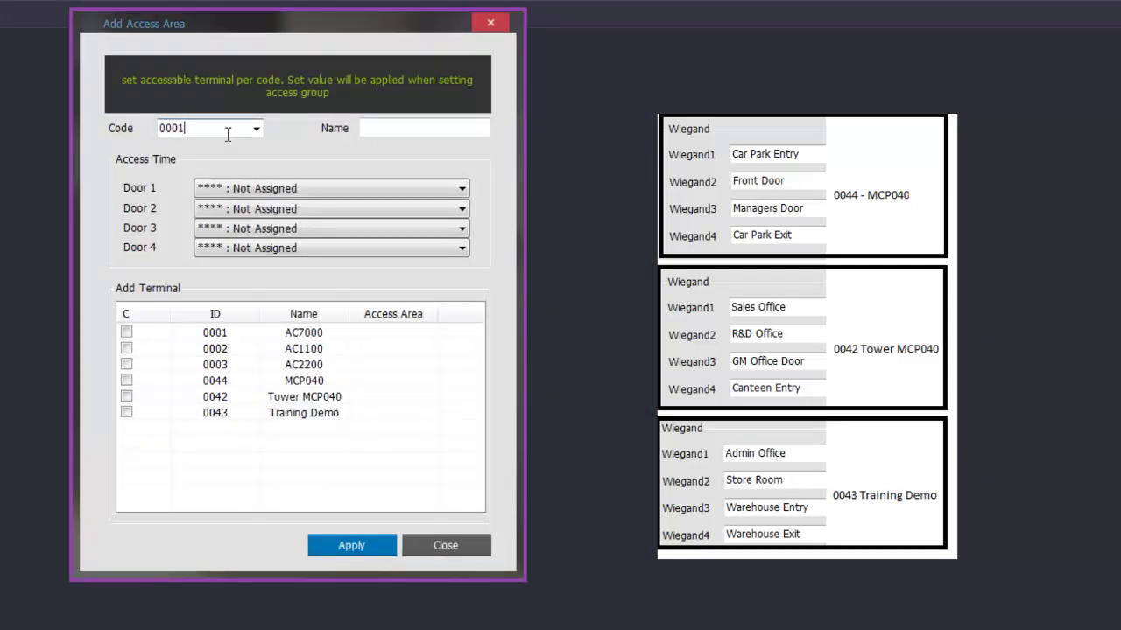
{"action": "left_click", "coordinate": [399, 129]}
{"action": "type", "text": "Sales Staff"}
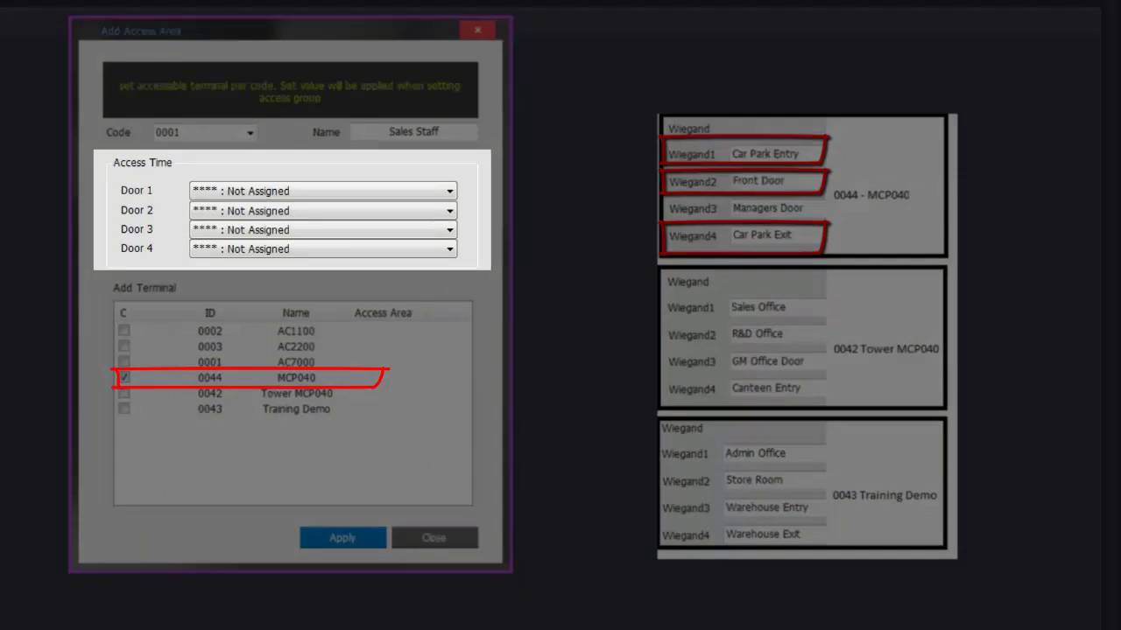
Give doors 1–2 Office Hours Mon-Fri, door 3 No Times / No Days and door 4 Default
{"action": "left_click", "coordinate": [323, 191]}
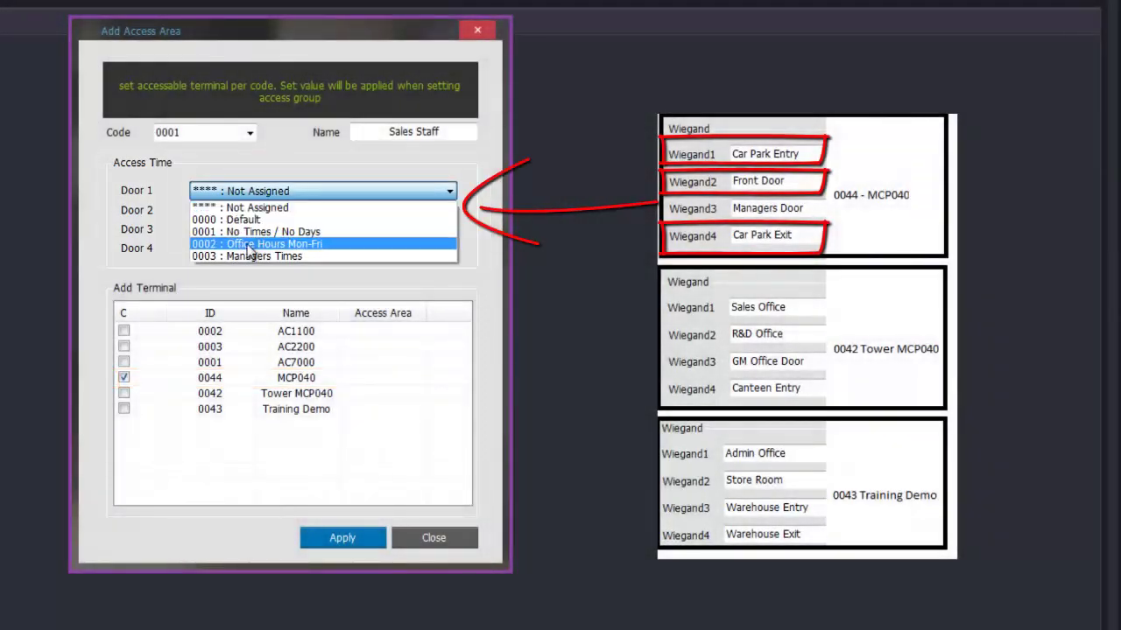
{"action": "left_click", "coordinate": [285, 245]}
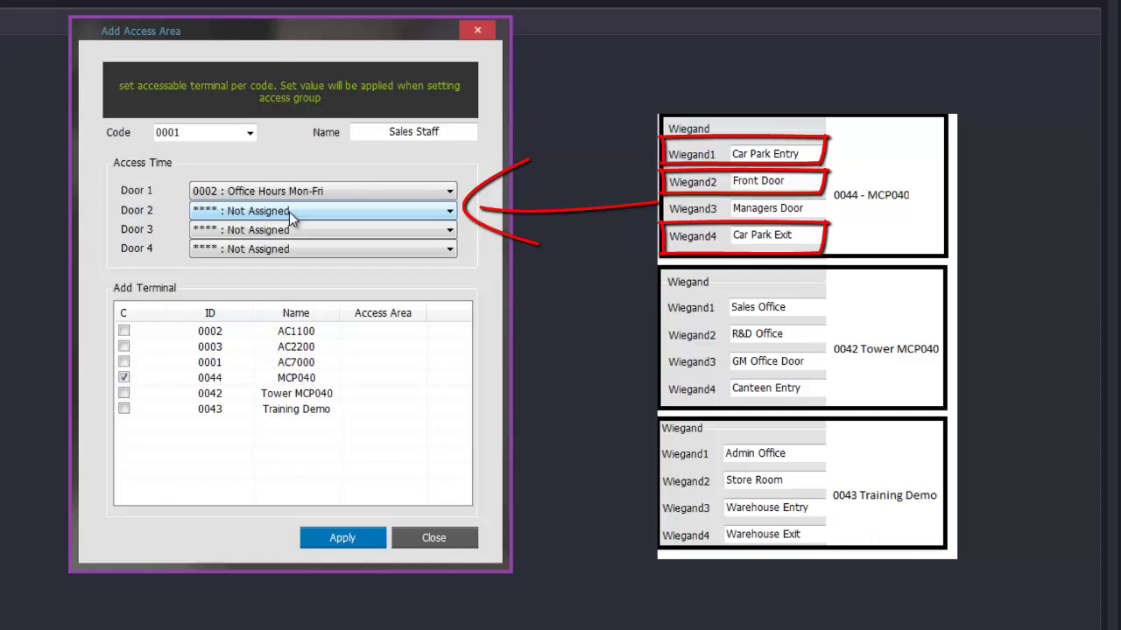
{"action": "left_click", "coordinate": [291, 214]}
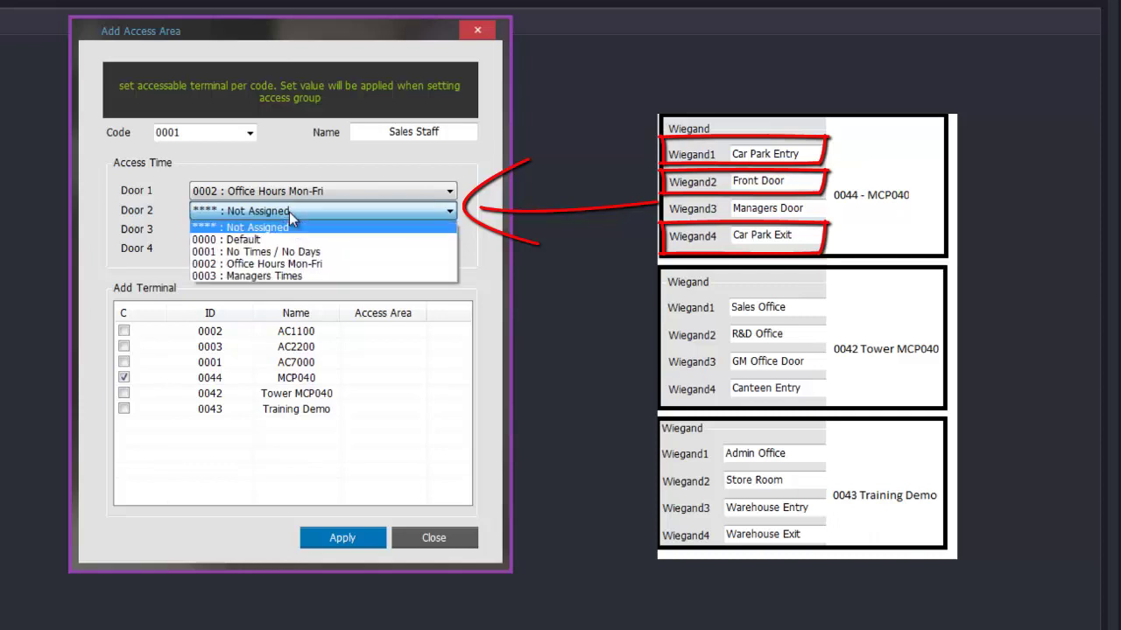
{"action": "left_click", "coordinate": [289, 264]}
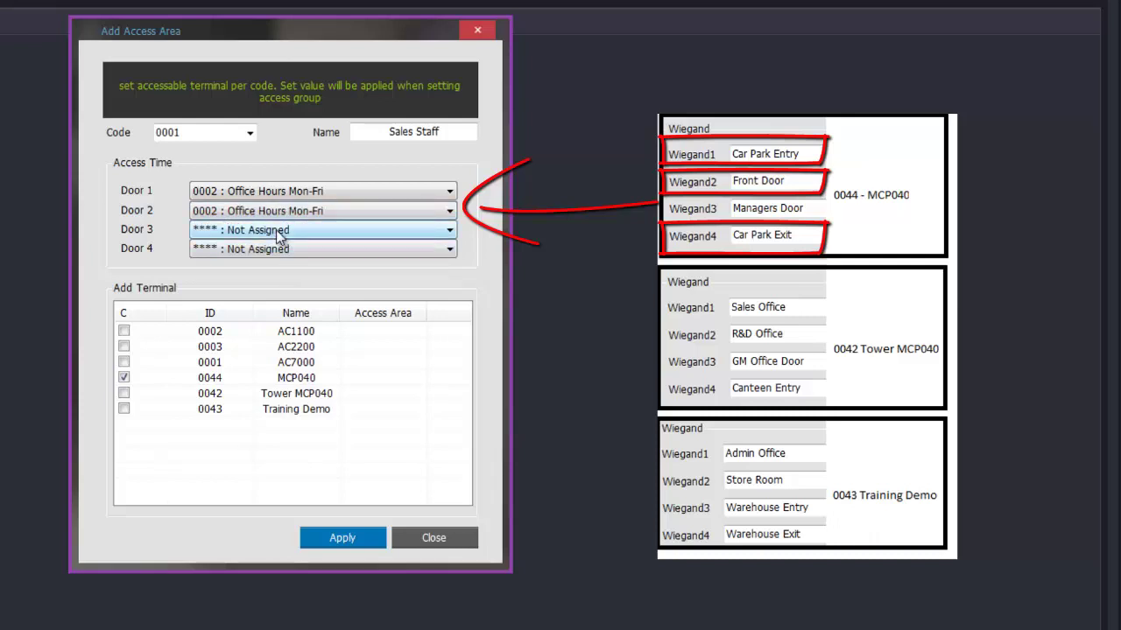
{"action": "left_click", "coordinate": [276, 230]}
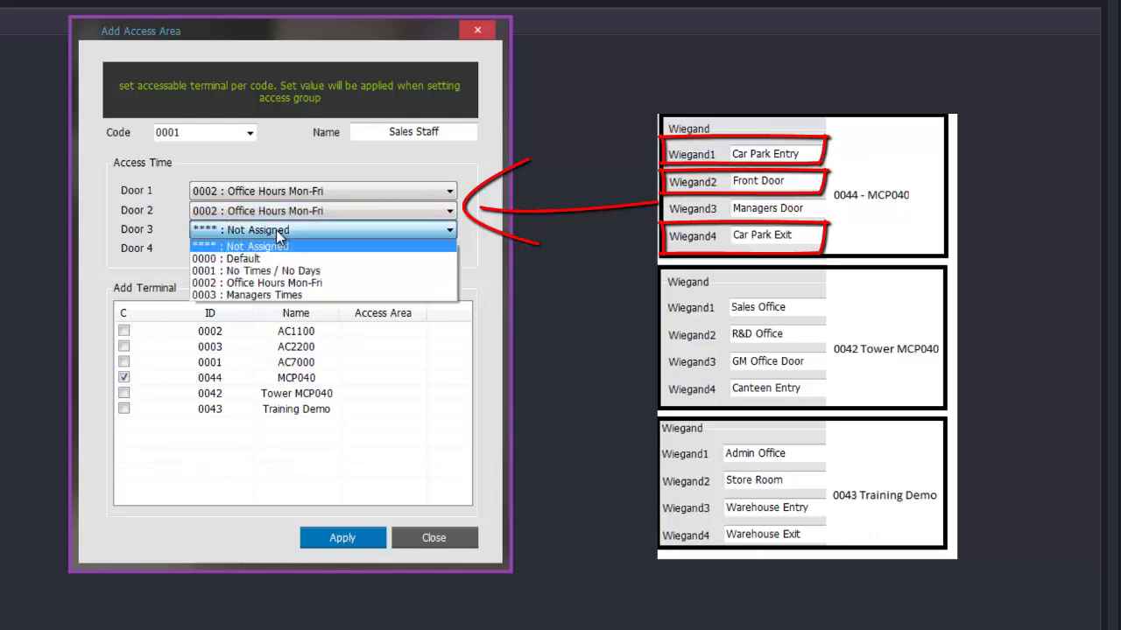
{"action": "left_click", "coordinate": [245, 272]}
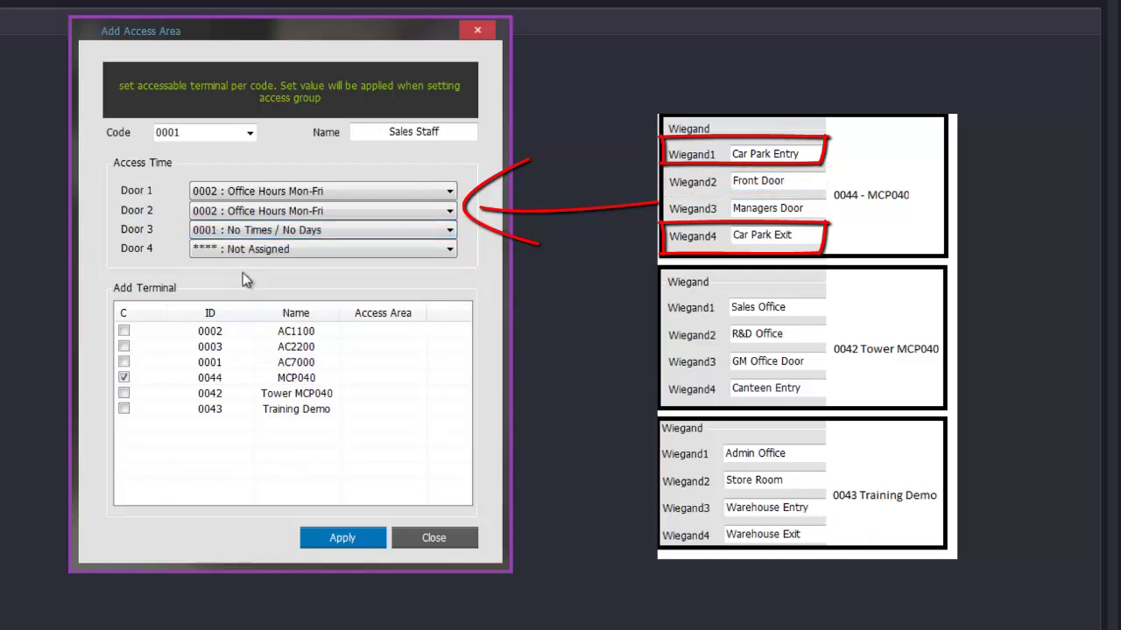
{"action": "left_click", "coordinate": [247, 253]}
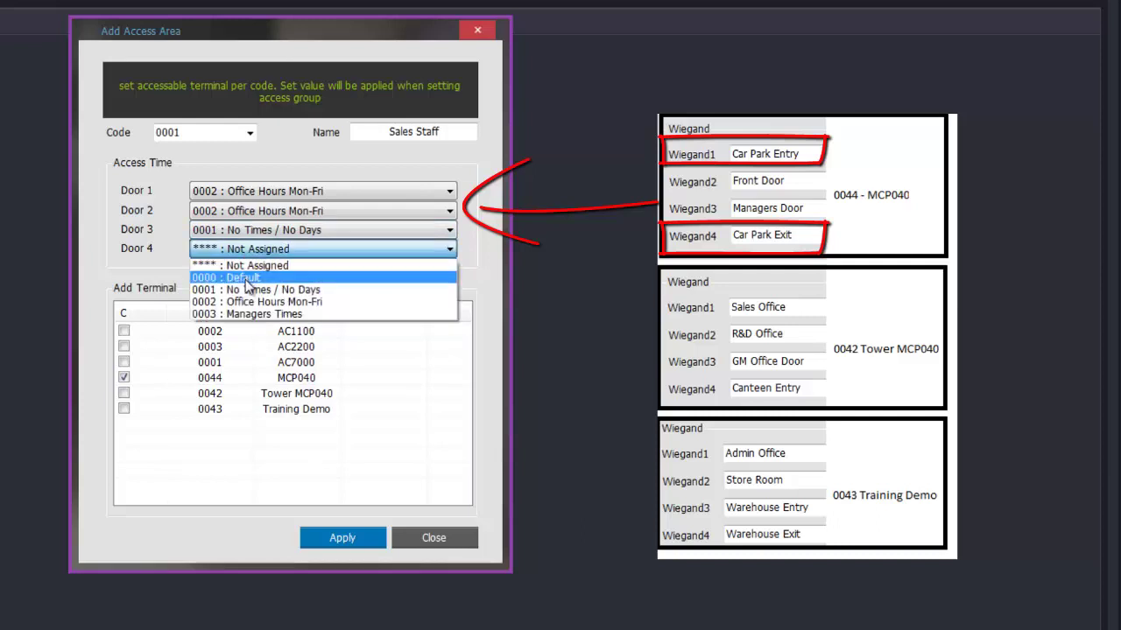
{"action": "left_click", "coordinate": [248, 278]}
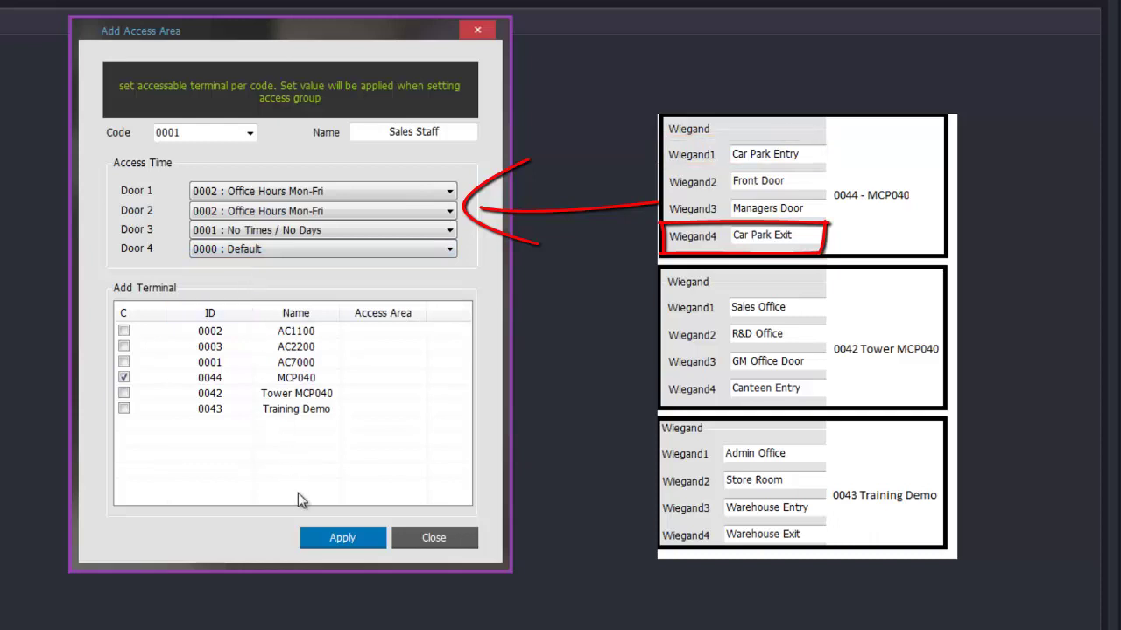
Apply access area 0001 to MCP040 and confirm the success message
{"action": "left_click", "coordinate": [314, 542]}
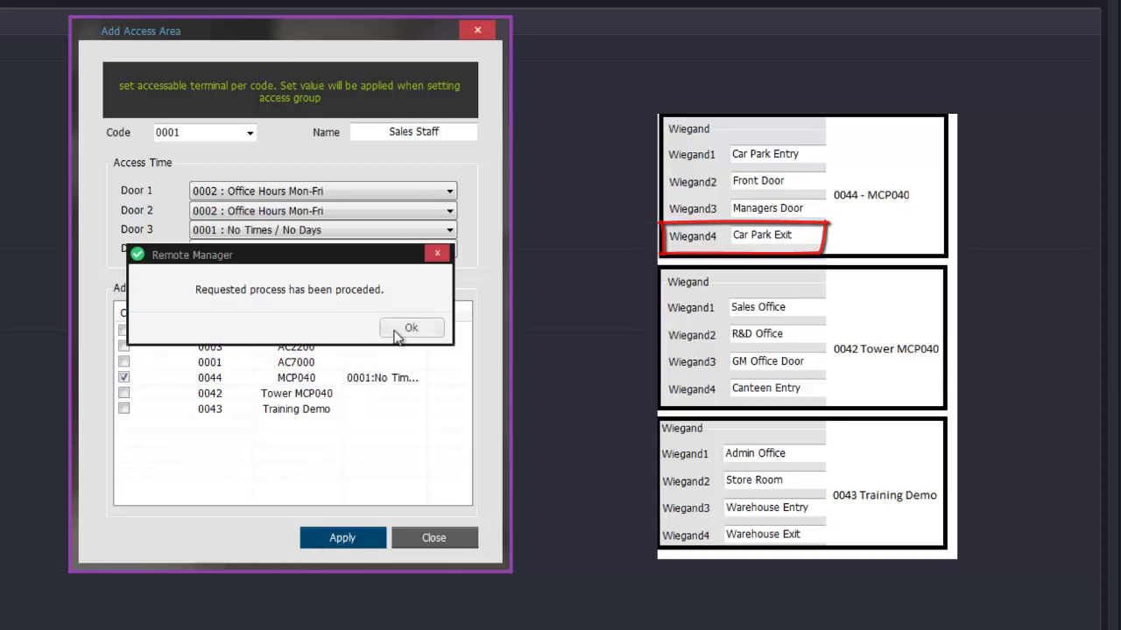
{"action": "left_click", "coordinate": [400, 328]}
{"action": "double_click", "coordinate": [178, 137]}
Change the code to 0002 and move the area from MCP040 to Tower MCP040
{"action": "type", "text": "0002"}
{"action": "left_click_drag", "start_coordinate": [177, 135], "coordinate": [184, 137]}
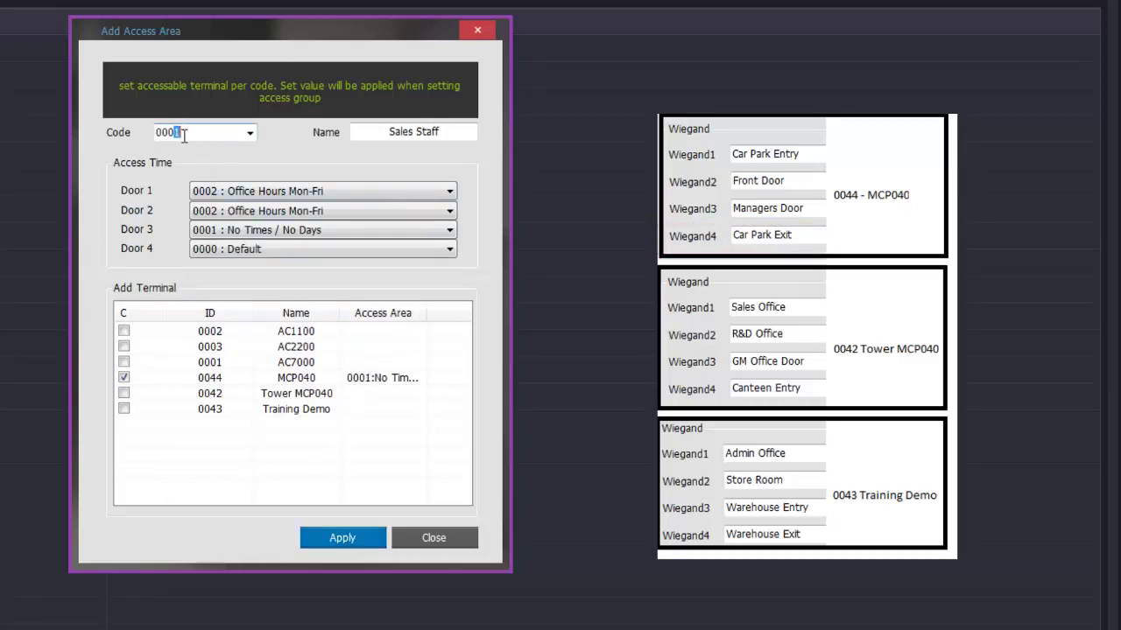
{"action": "type", "text": "2"}
{"action": "left_click", "coordinate": [124, 378]}
{"action": "left_click", "coordinate": [124, 394]}
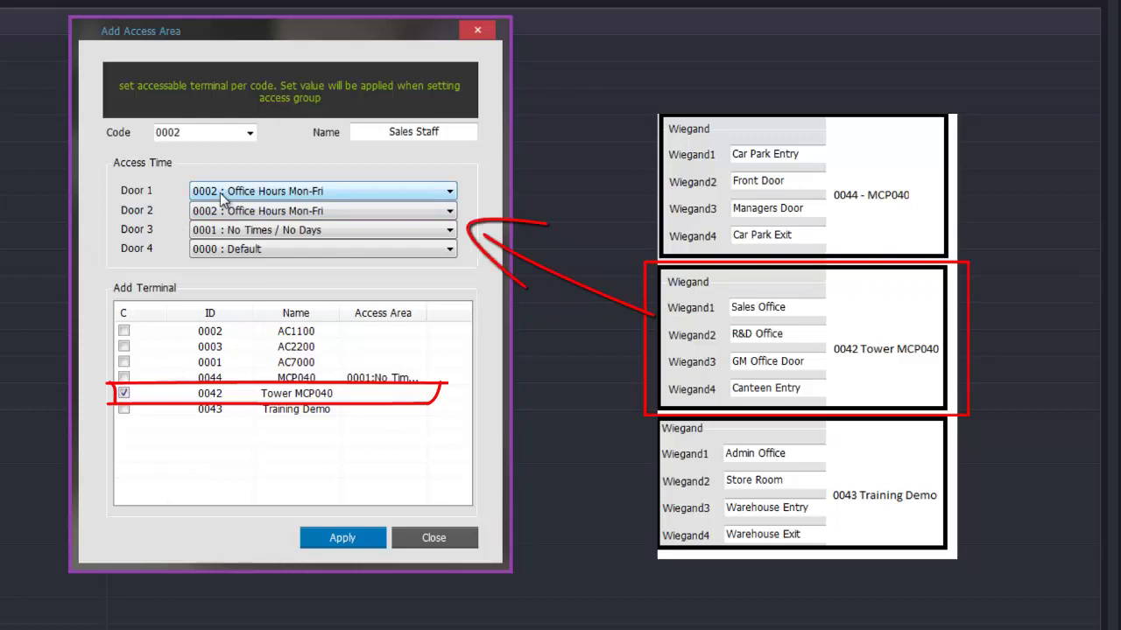
Set doors 1 and 4 to Office Hours Mon-Fri and doors 2–3 to No Times / No Days
{"action": "left_click", "coordinate": [220, 193]}
{"action": "left_click", "coordinate": [238, 245]}
{"action": "left_click", "coordinate": [242, 217]}
{"action": "left_click", "coordinate": [248, 259]}
{"action": "left_click", "coordinate": [244, 231]}
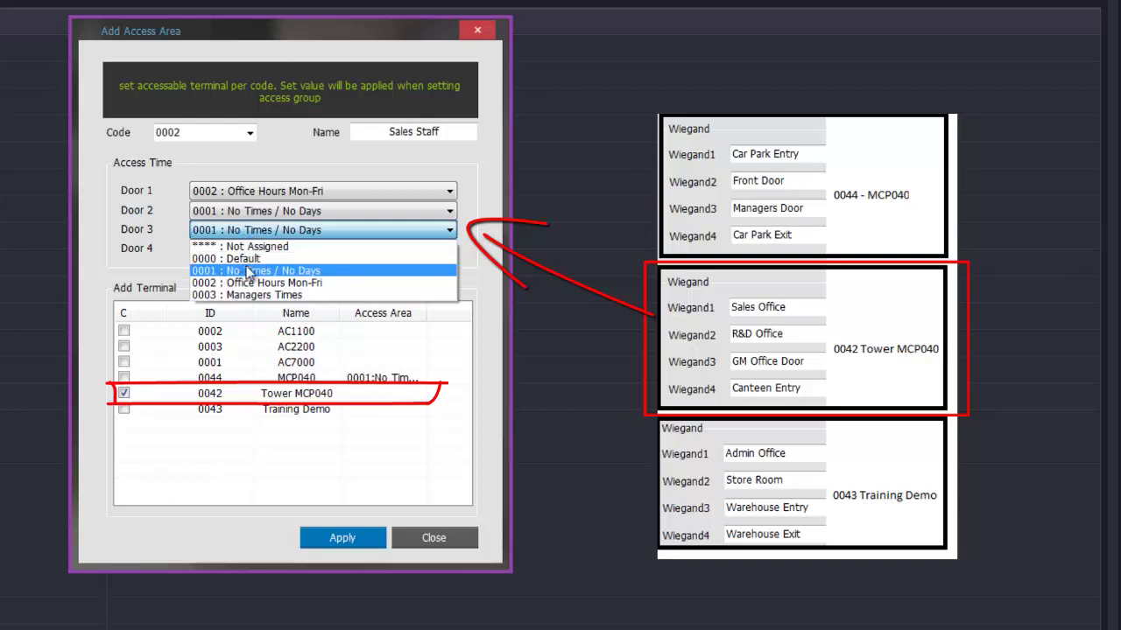
{"action": "left_click", "coordinate": [247, 270]}
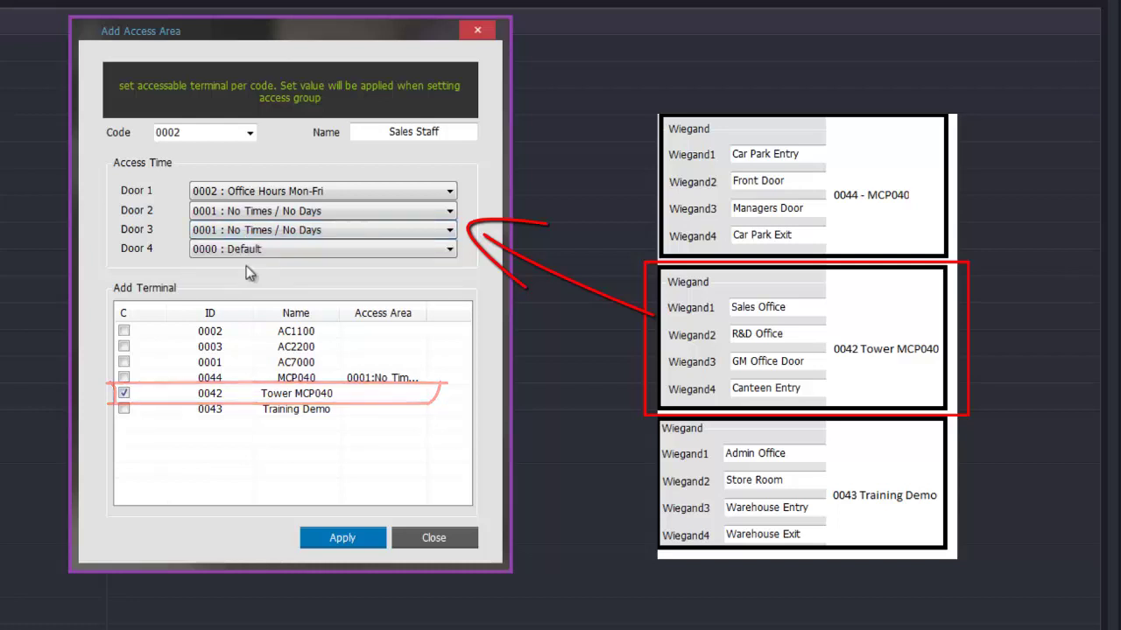
{"action": "left_click", "coordinate": [248, 252]}
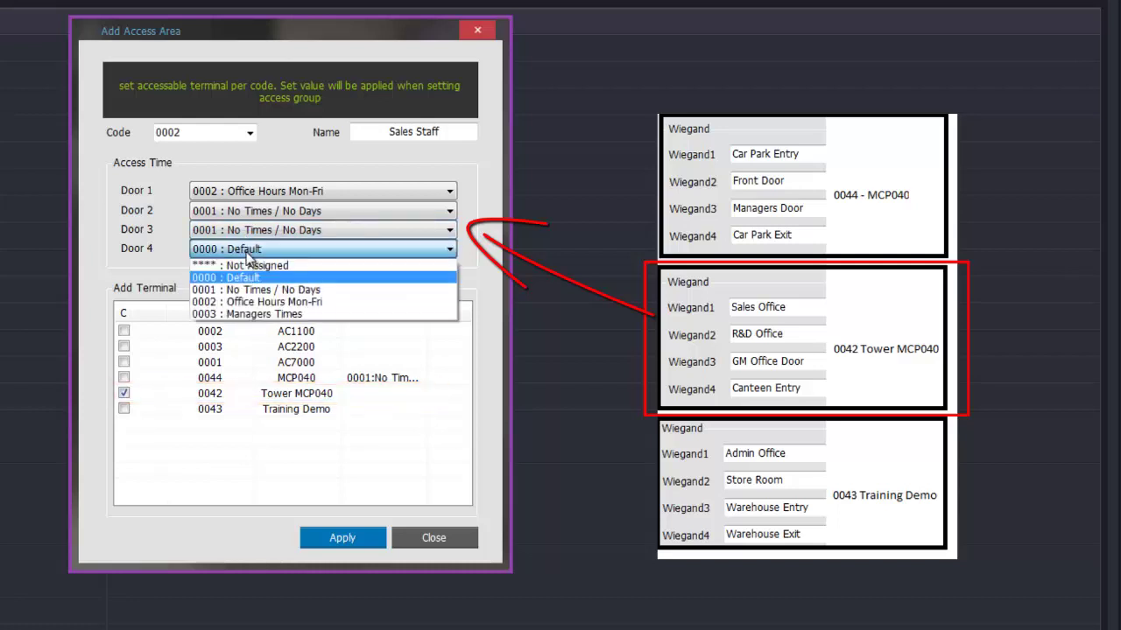
{"action": "left_click", "coordinate": [251, 302]}
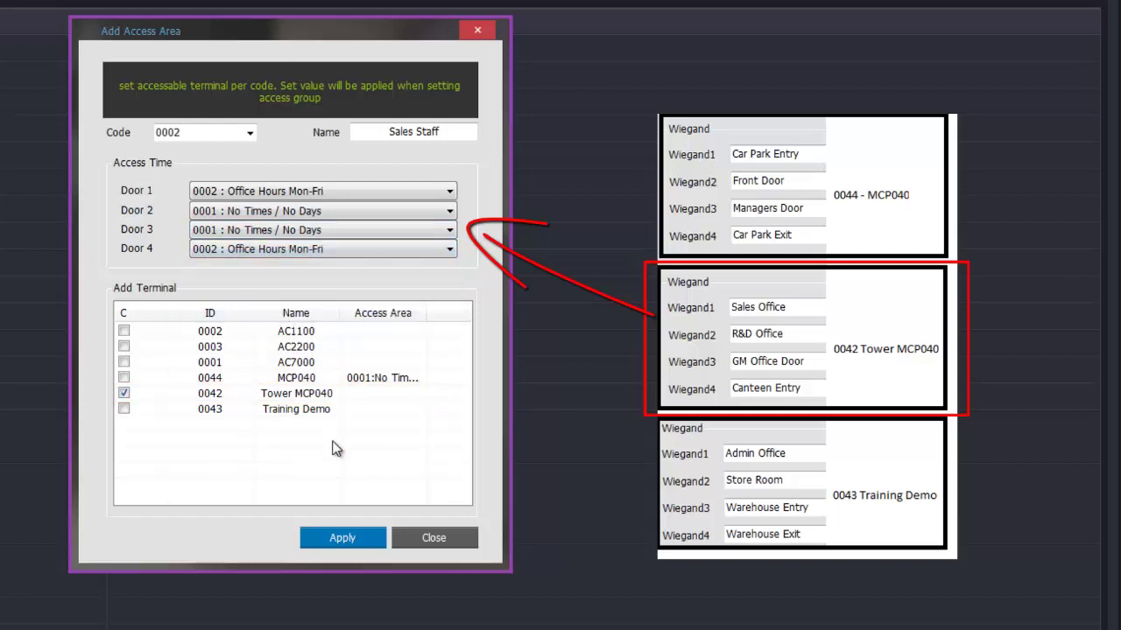
Apply access area 0002 to Tower MCP040 and confirm the success message
{"action": "left_click", "coordinate": [340, 538]}
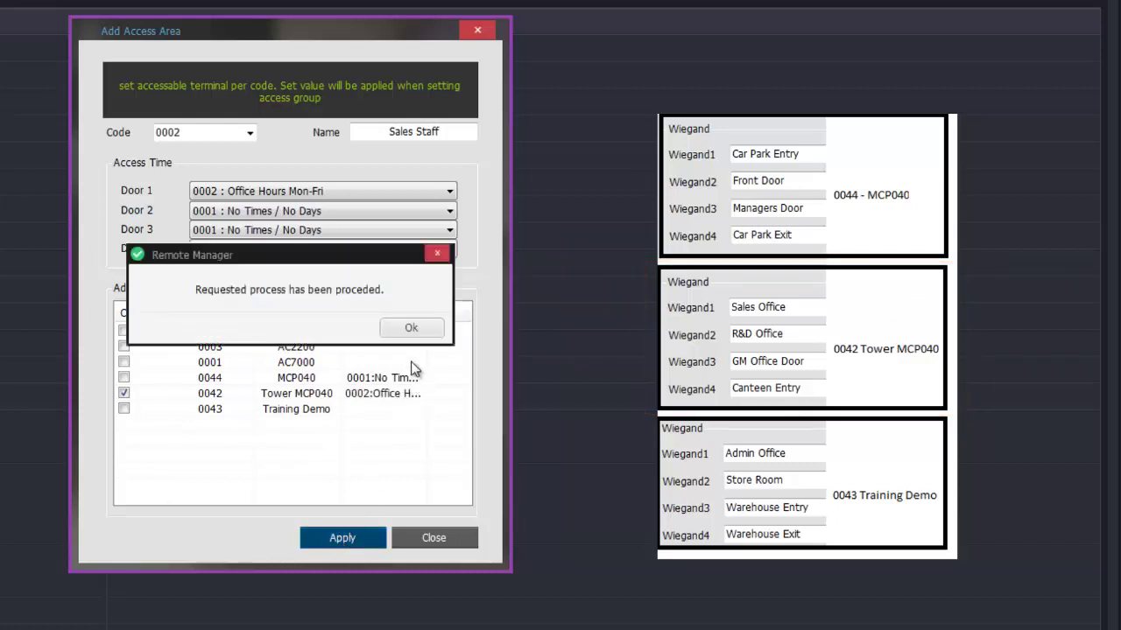
{"action": "left_click", "coordinate": [411, 327]}
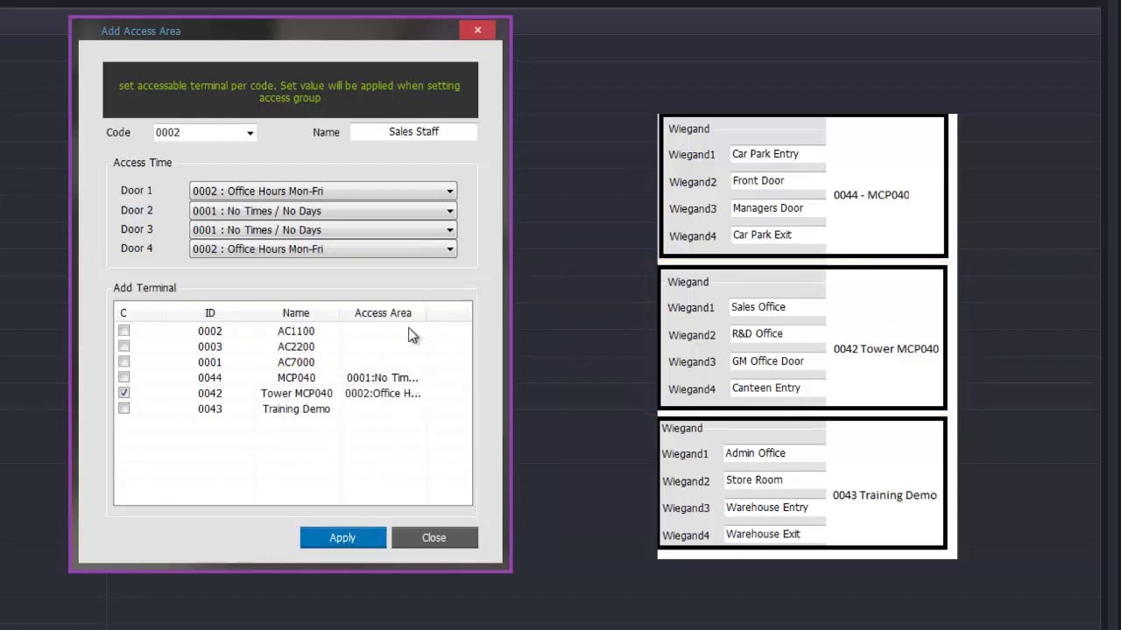
{"action": "left_click_drag", "start_coordinate": [427, 313], "coordinate": [461, 312]}
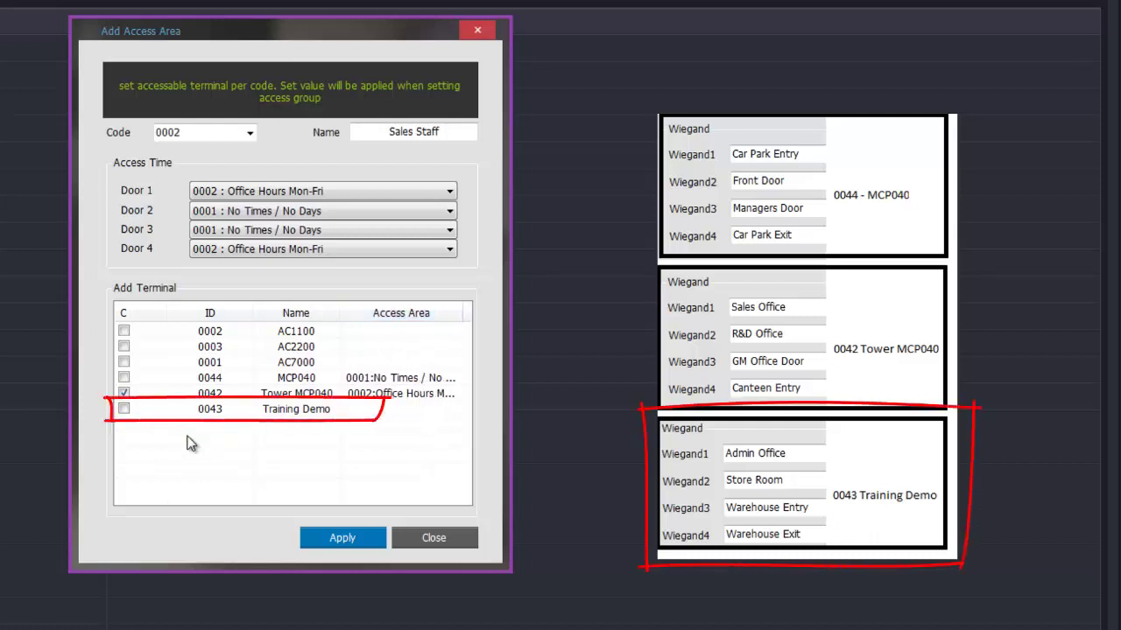
Tick the Training Demo terminal and change the code to 0003
{"action": "left_click", "coordinate": [124, 408]}
{"action": "left_click", "coordinate": [160, 412]}
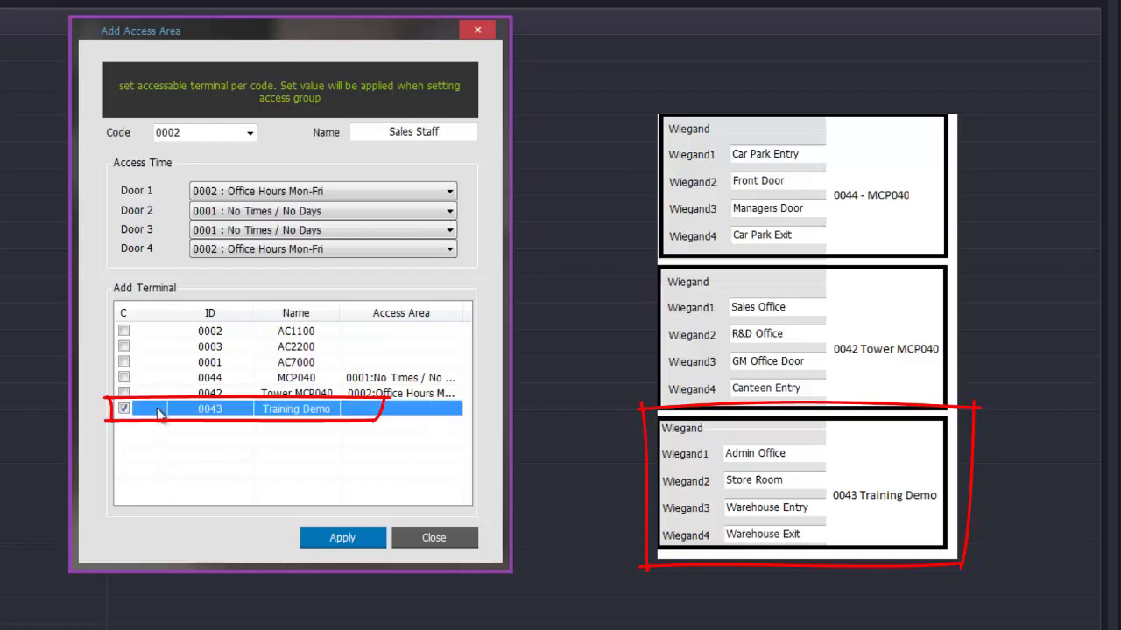
{"action": "left_click", "coordinate": [180, 132]}
{"action": "left_click_drag", "start_coordinate": [174, 132], "coordinate": [186, 135]}
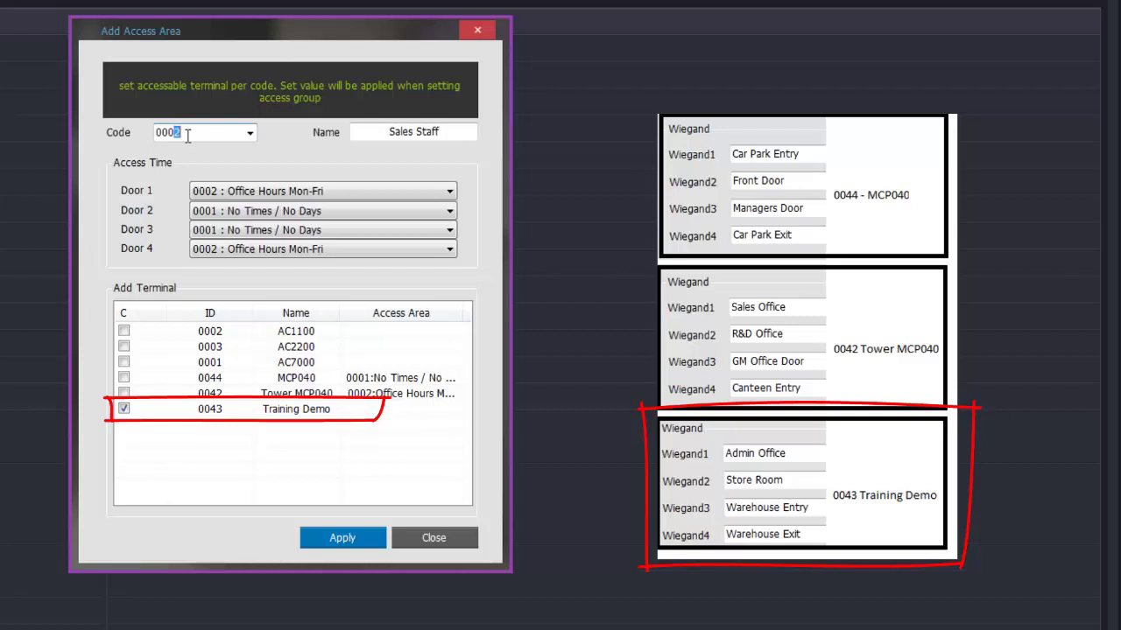
{"action": "type", "text": "3"}
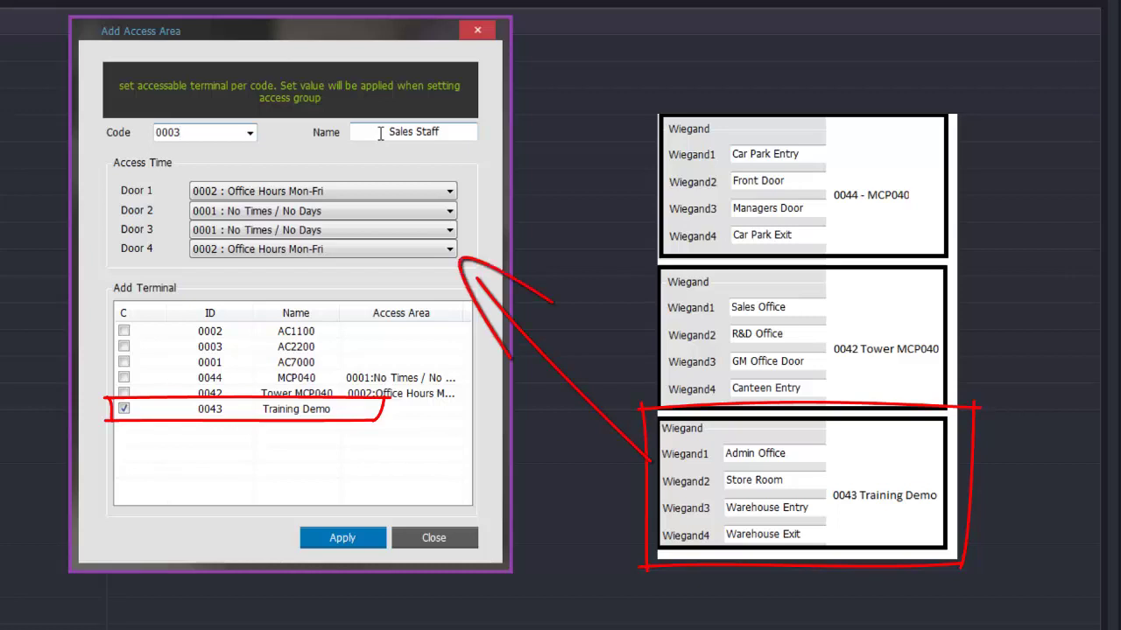
Set doors 1–2 to Office Hours Mon-Fri and door 4 to No Times / No Days
{"action": "left_click", "coordinate": [315, 192]}
{"action": "left_click", "coordinate": [247, 232]}
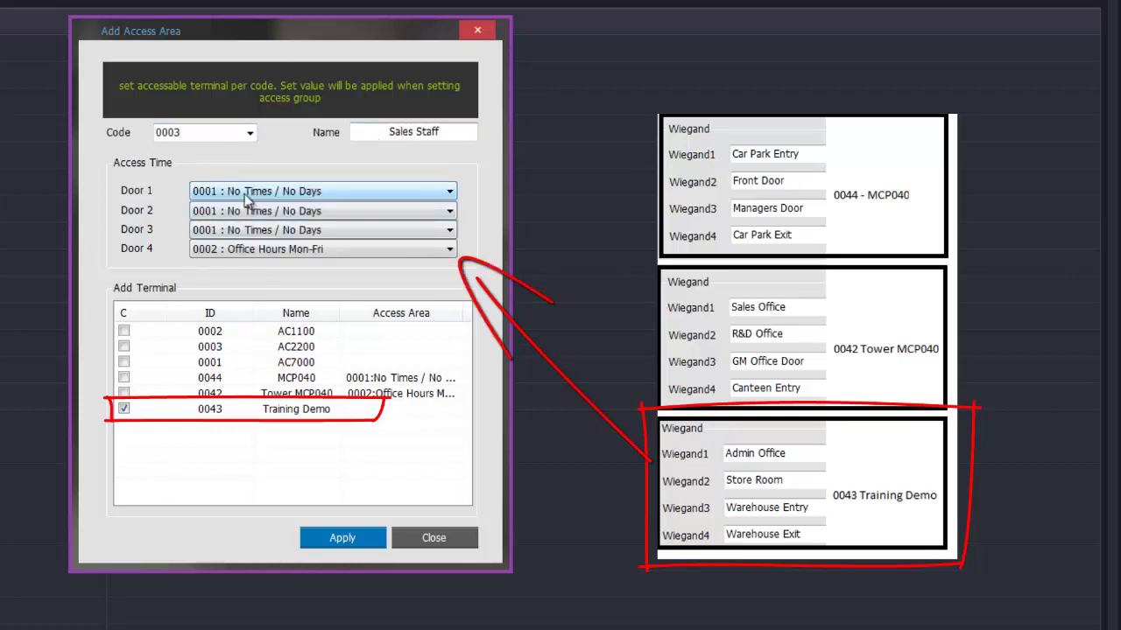
{"action": "left_click", "coordinate": [247, 197]}
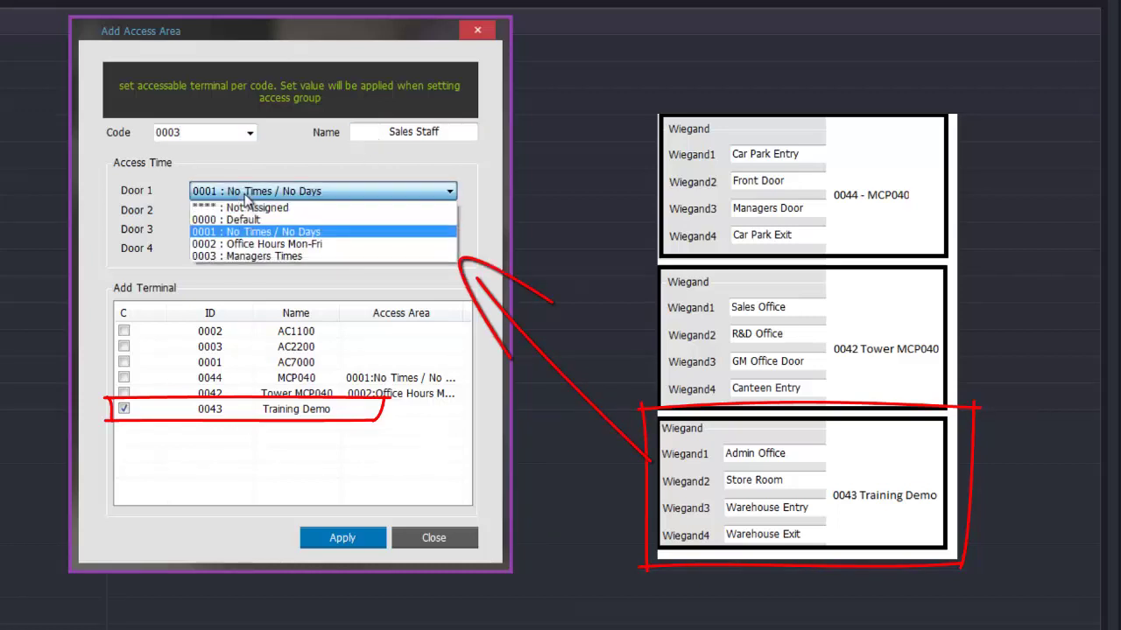
{"action": "left_click", "coordinate": [252, 244]}
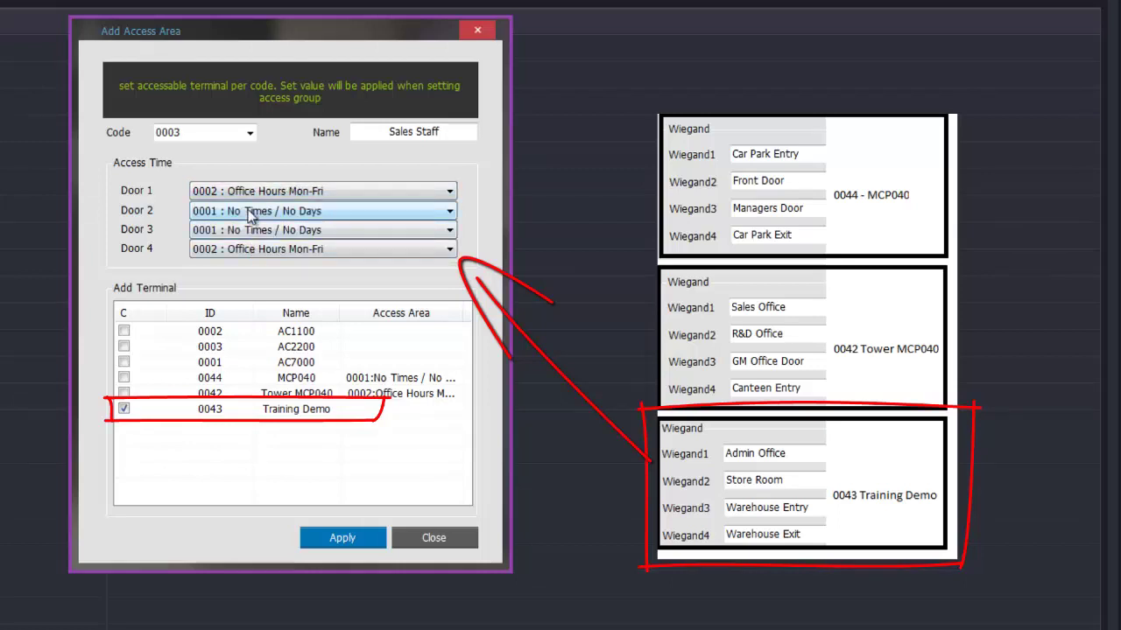
{"action": "left_click", "coordinate": [254, 211]}
{"action": "left_click", "coordinate": [256, 263]}
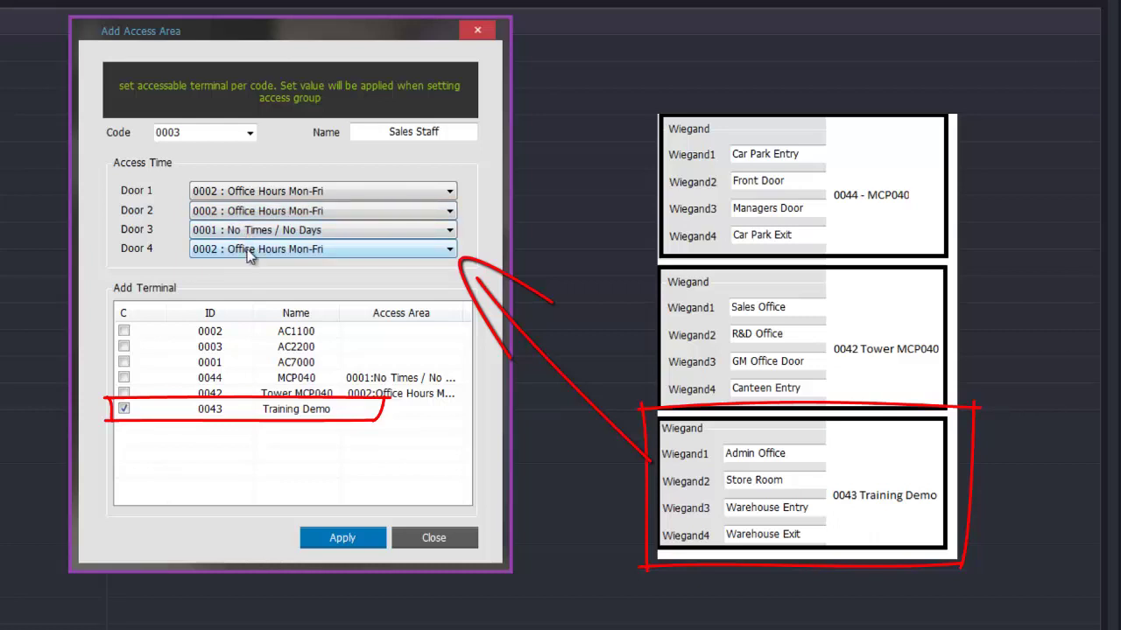
{"action": "left_click", "coordinate": [247, 252]}
{"action": "left_click", "coordinate": [254, 285]}
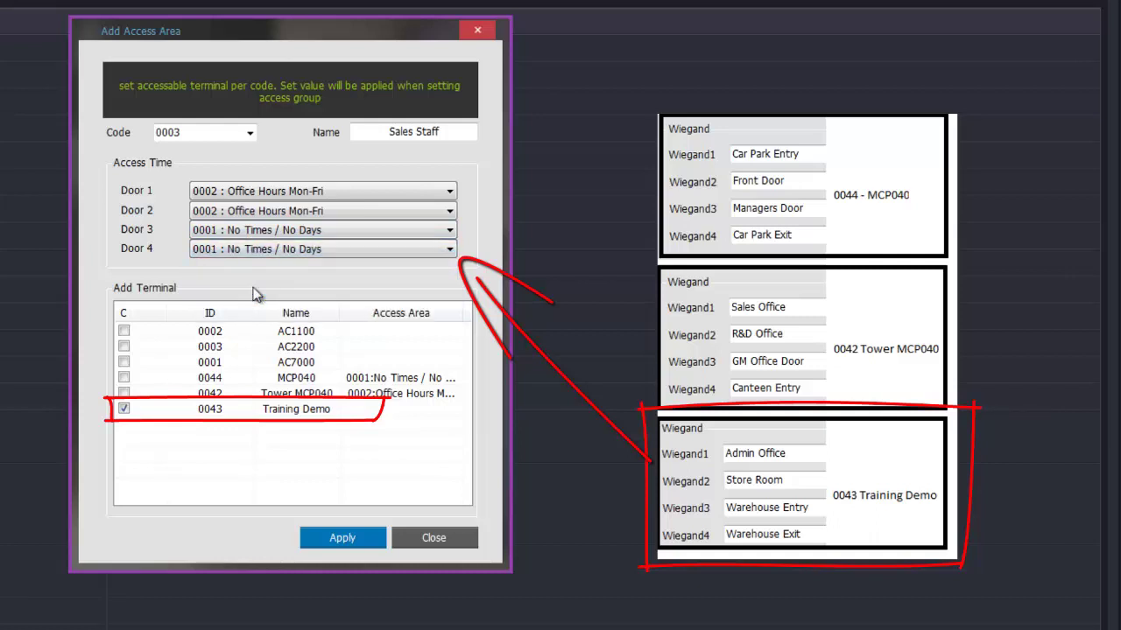
Apply access area 0003 to Training Demo and dismiss the confirmations
{"action": "left_click", "coordinate": [341, 539]}
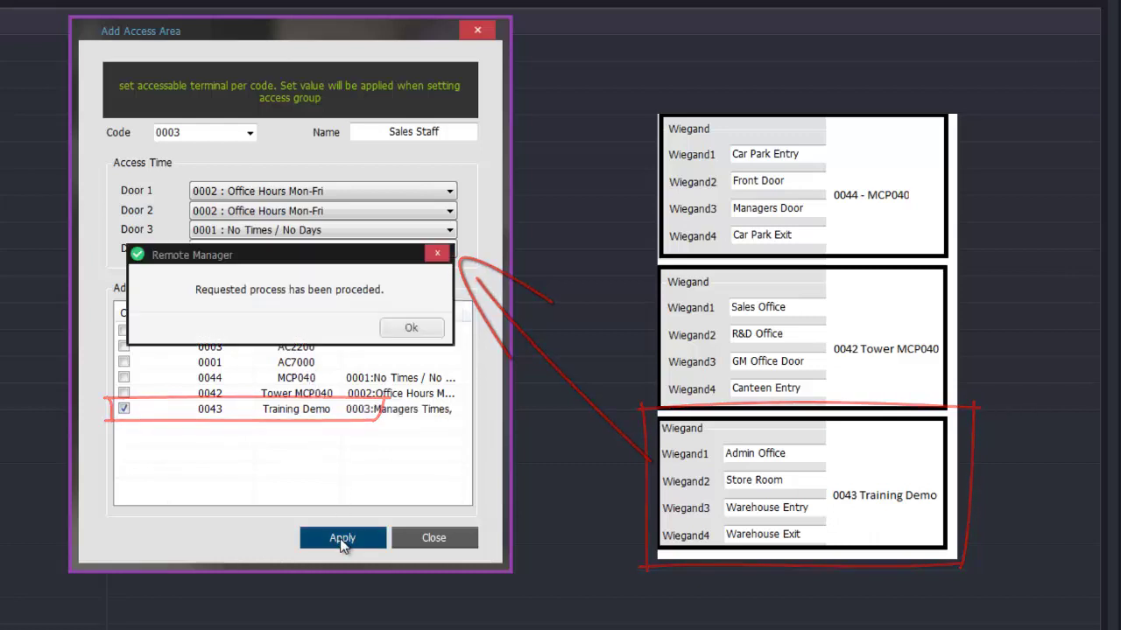
{"action": "left_click", "coordinate": [408, 328]}
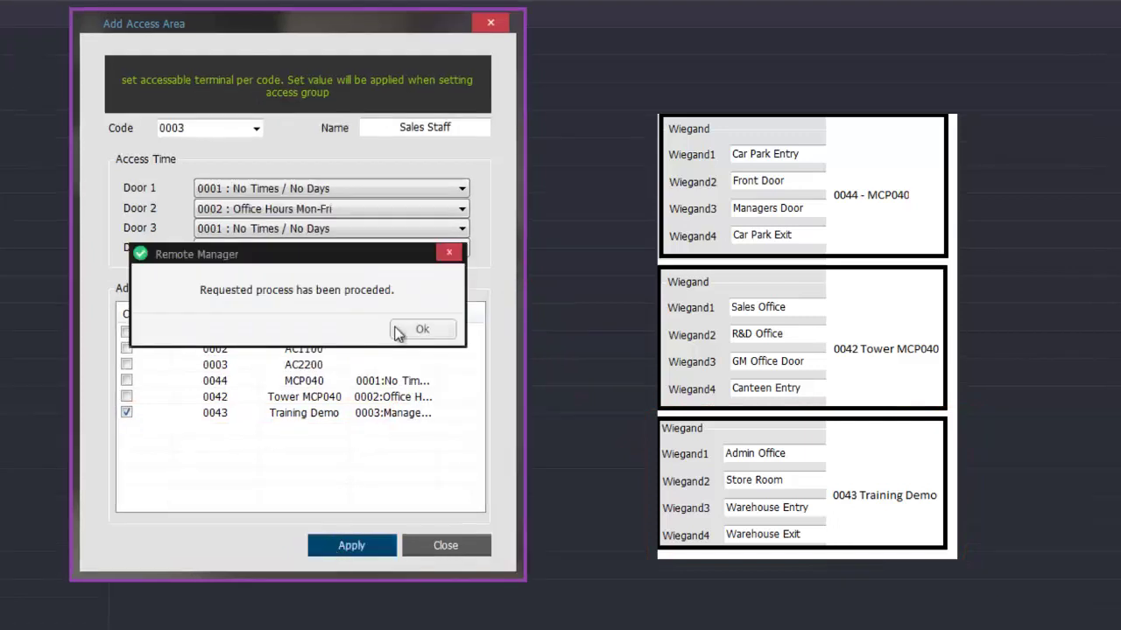
{"action": "left_click", "coordinate": [402, 331]}
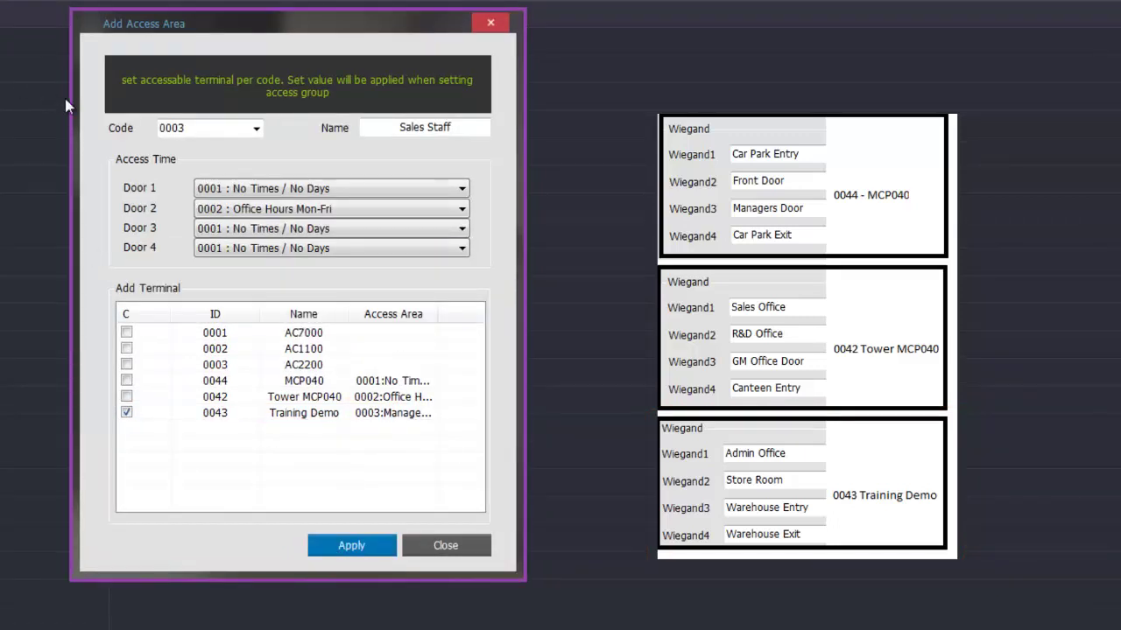
{"action": "double_click", "coordinate": [181, 128]}
Change the code to 0004, rename it Warehouse Staff, and switch the terminal to MCP040
{"action": "left_click_drag", "start_coordinate": [179, 128], "coordinate": [192, 128]}
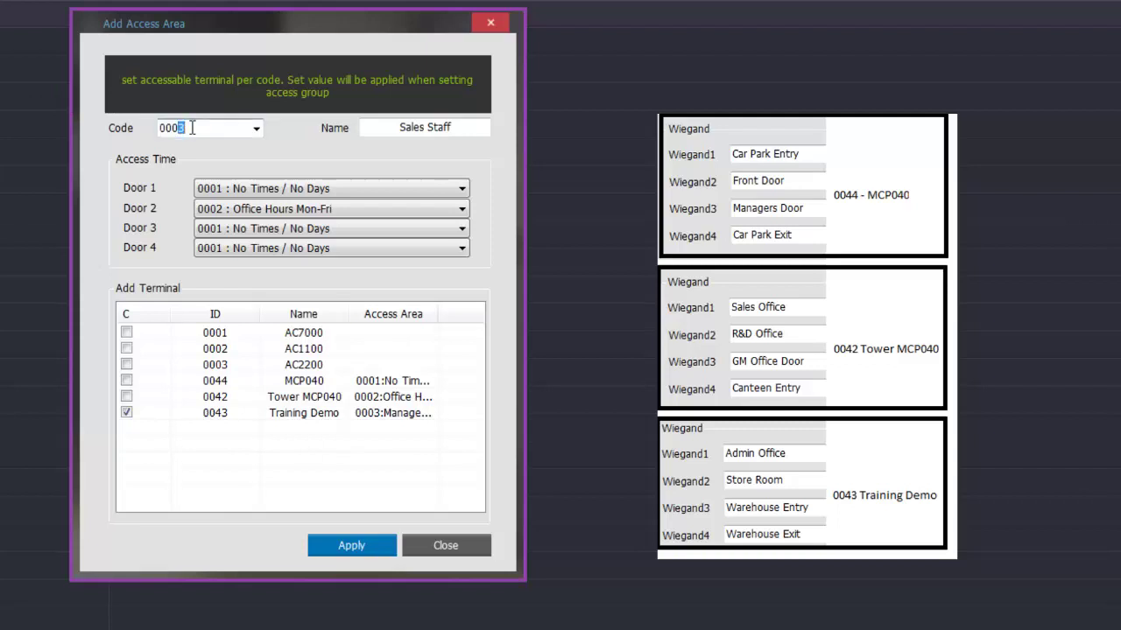
{"action": "type", "text": "4"}
{"action": "left_click_drag", "start_coordinate": [399, 128], "coordinate": [467, 131]}
{"action": "type", "text": "War"}
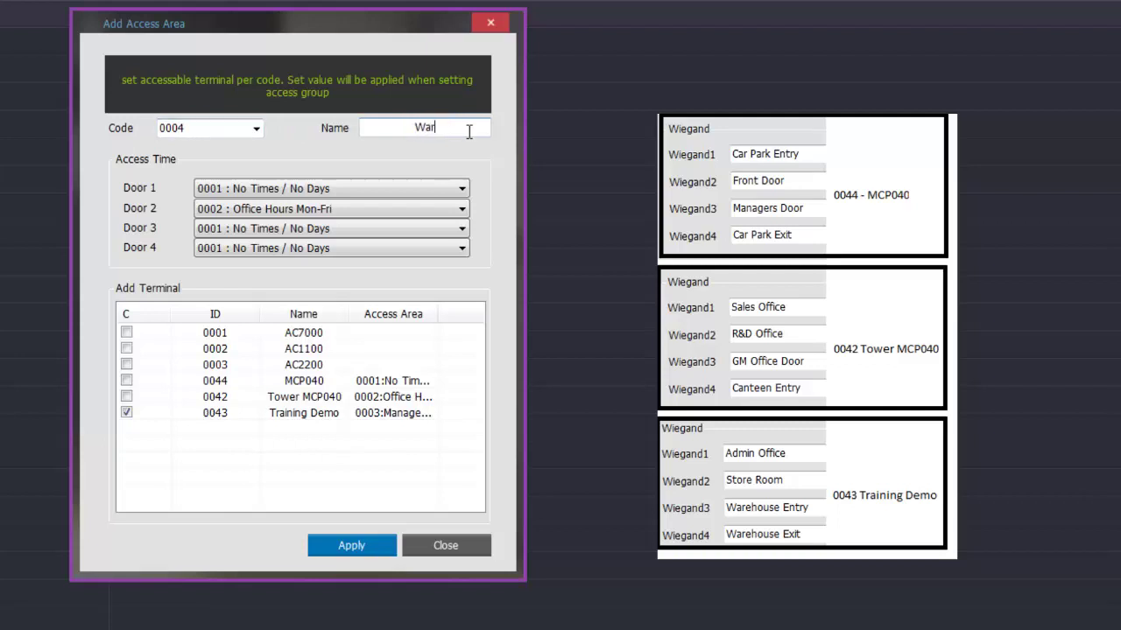
{"action": "type", "text": "ehouse Staff"}
{"action": "left_click", "coordinate": [126, 413]}
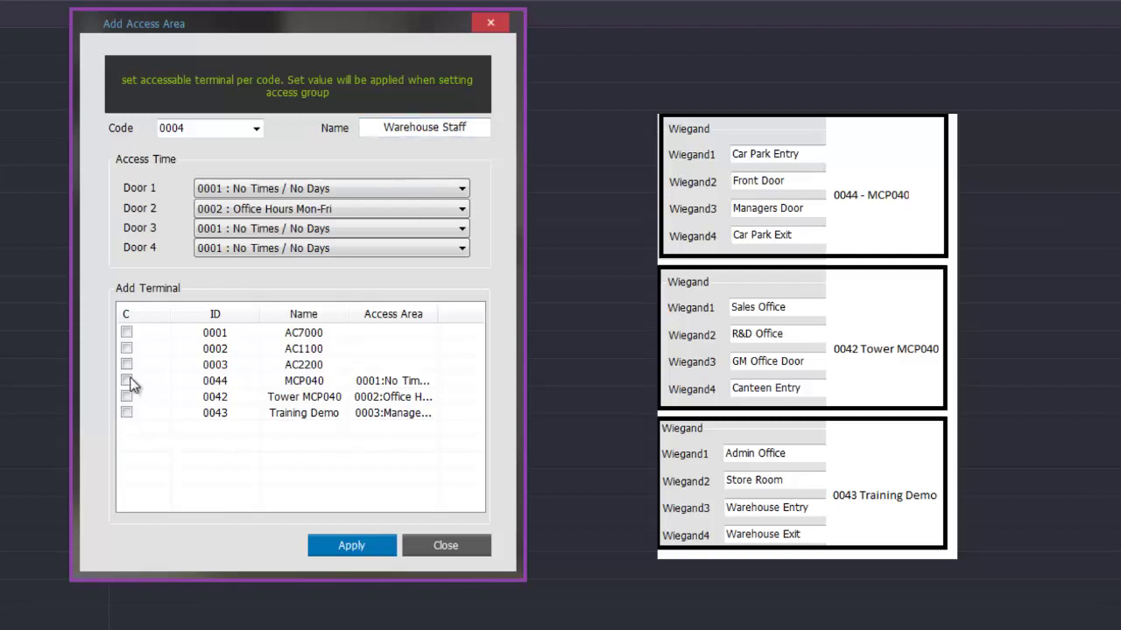
{"action": "left_click", "coordinate": [128, 381]}
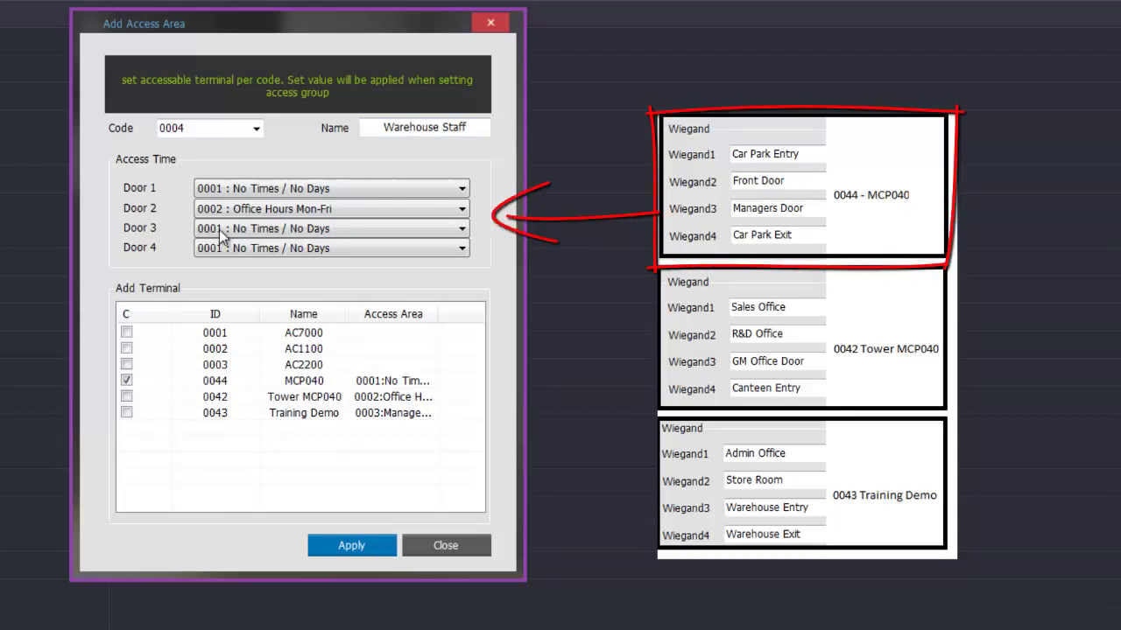
Set Doors 1, 2 and 4 to the Default schedule
{"action": "left_click", "coordinate": [243, 189]}
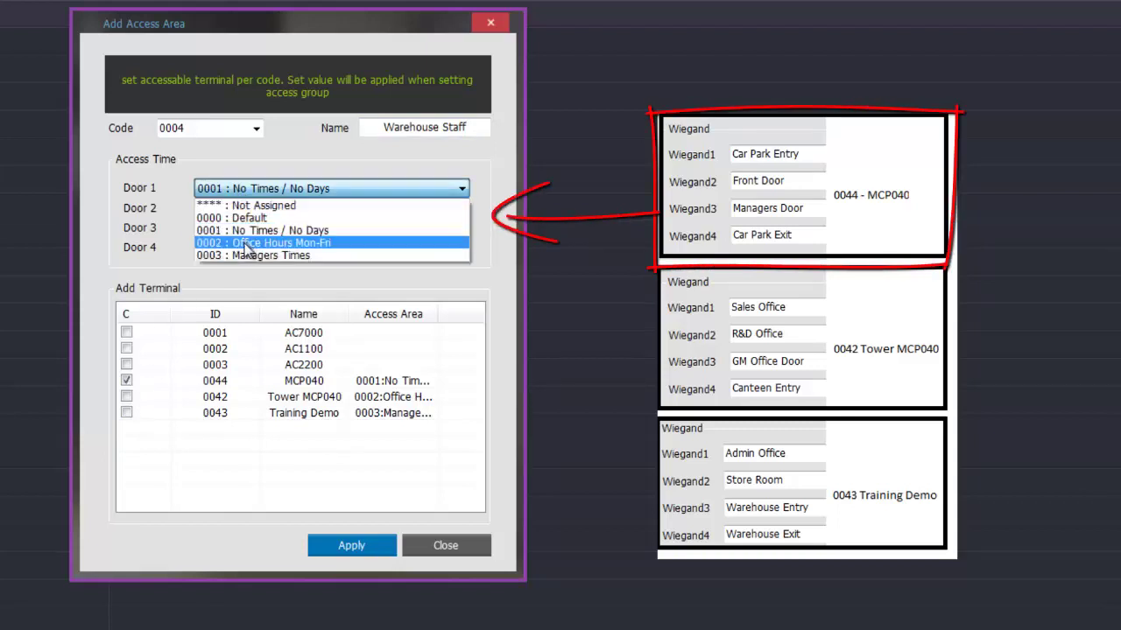
{"action": "left_click", "coordinate": [246, 243]}
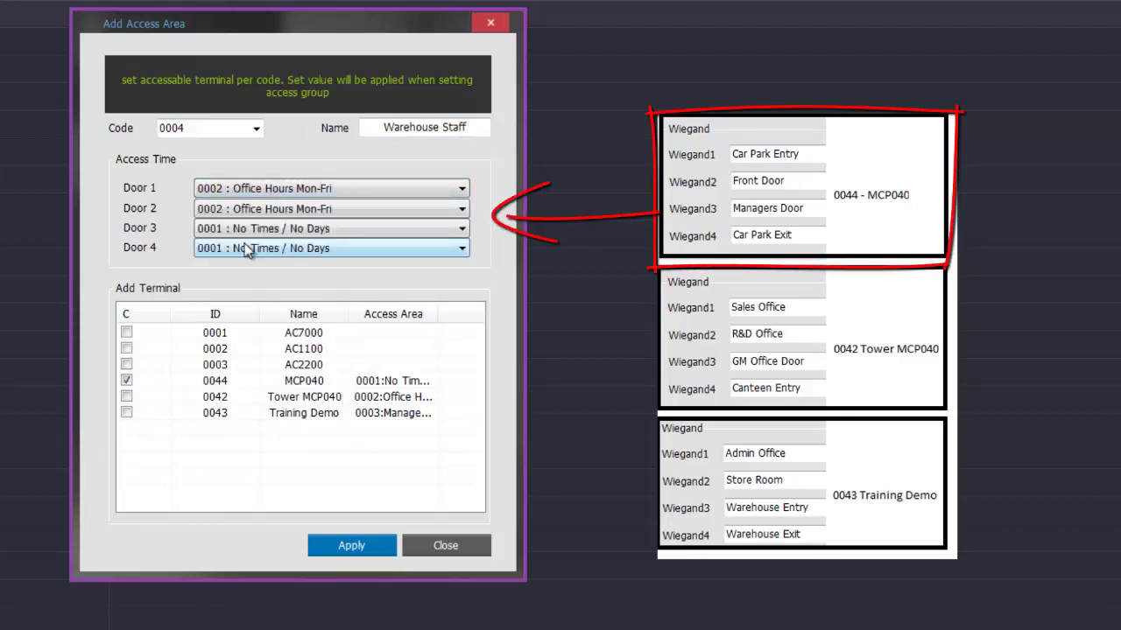
{"action": "left_click", "coordinate": [247, 191]}
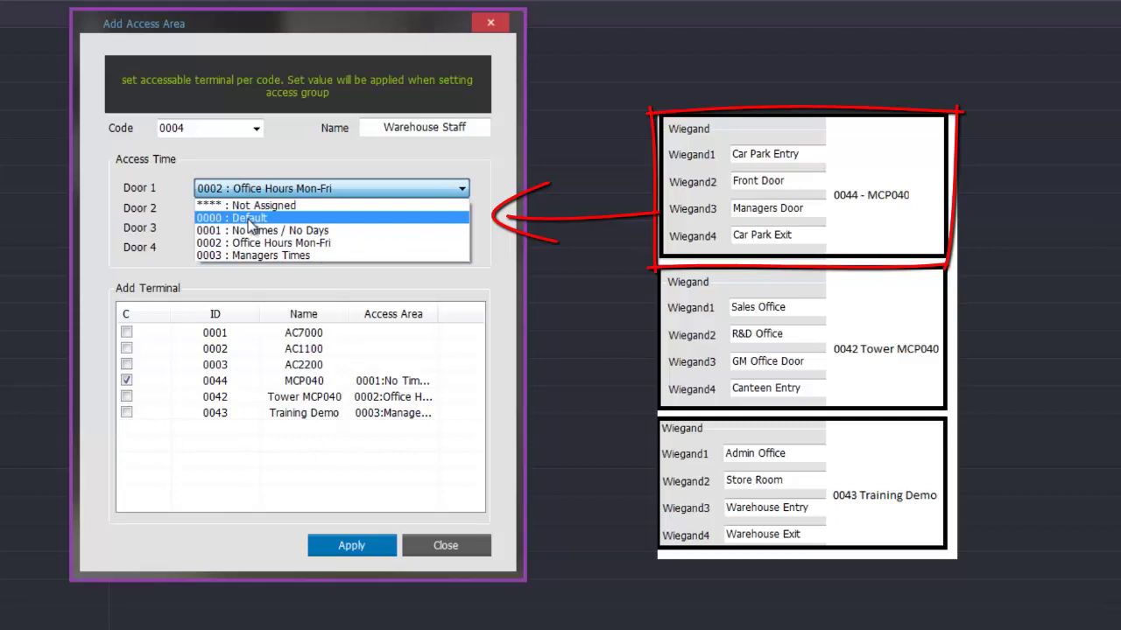
{"action": "left_click", "coordinate": [251, 224]}
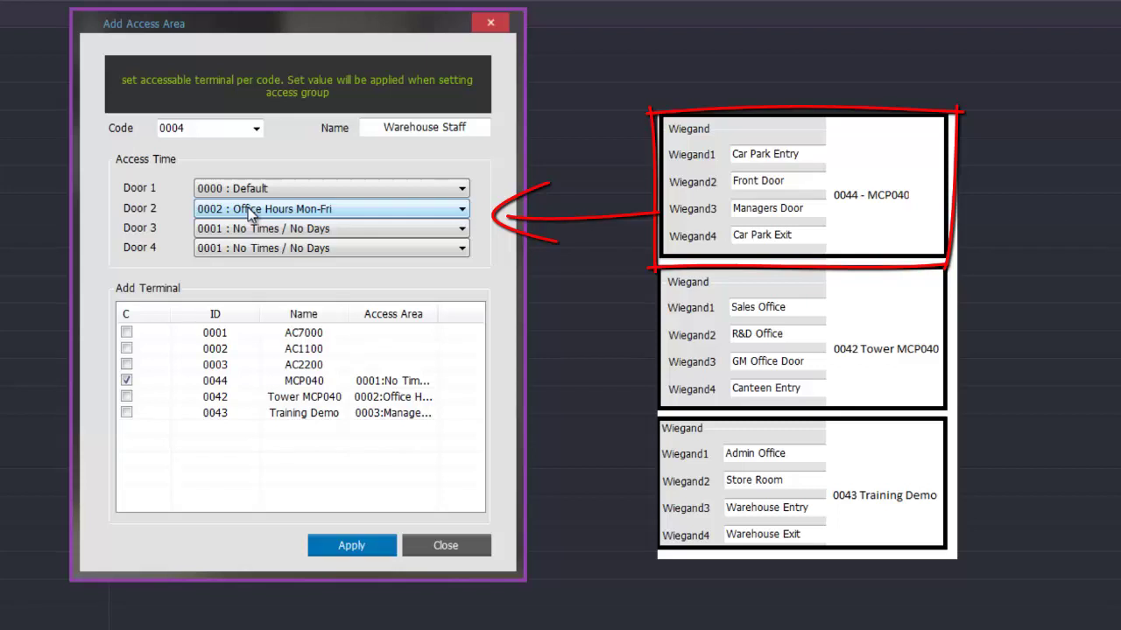
{"action": "left_click", "coordinate": [250, 211]}
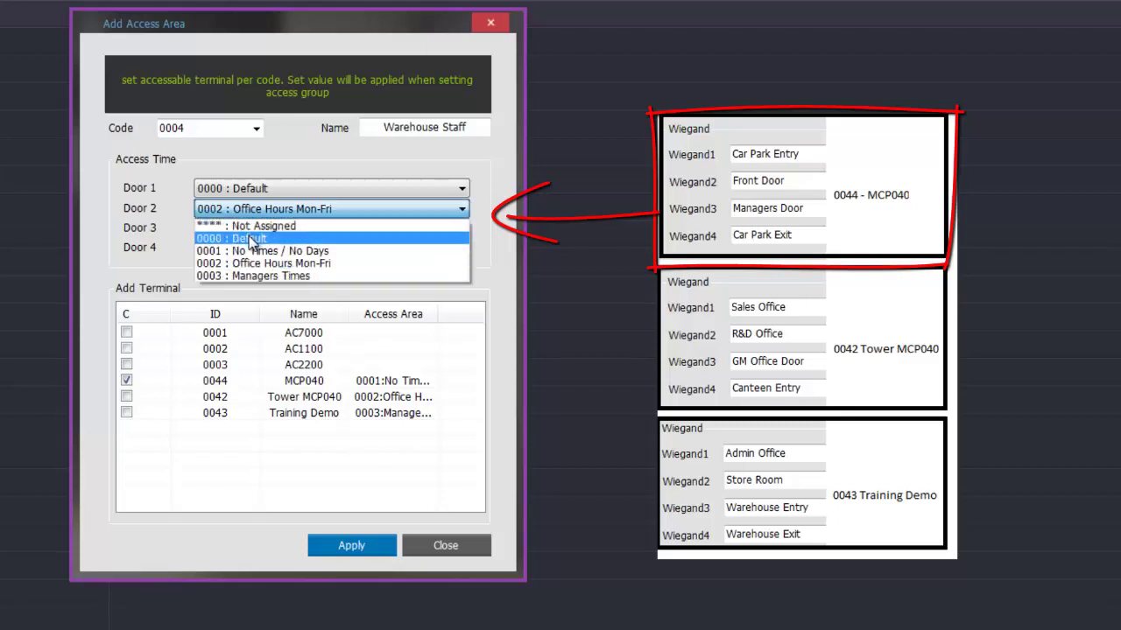
{"action": "left_click", "coordinate": [252, 238]}
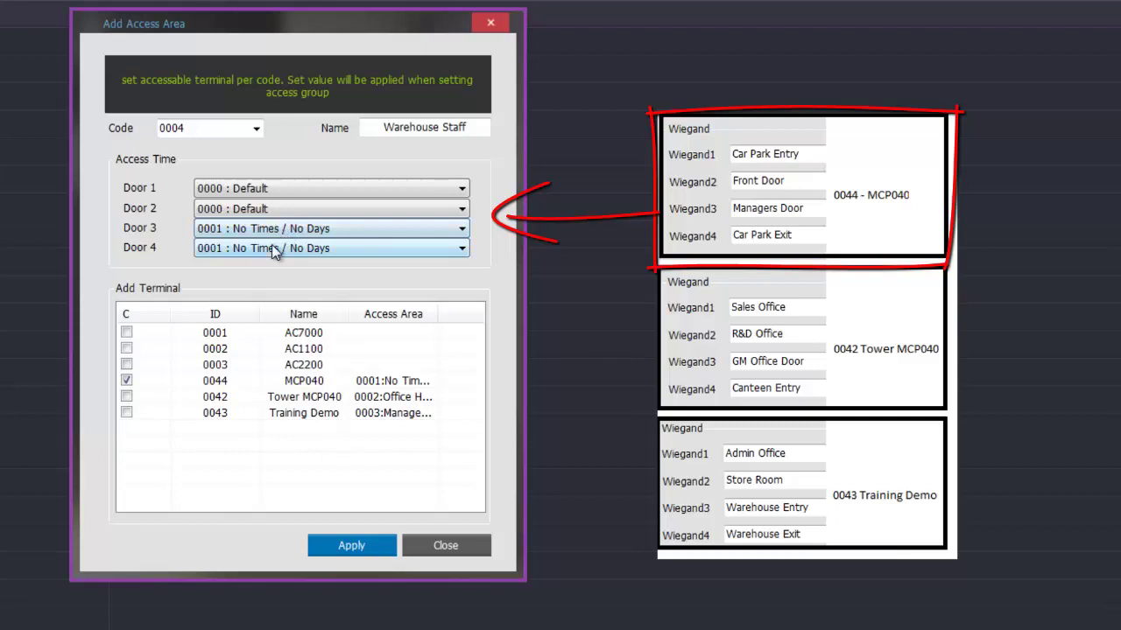
{"action": "left_click", "coordinate": [271, 246]}
{"action": "left_click", "coordinate": [259, 275]}
Apply the Warehouse Staff access area 0004 and confirm the message
{"action": "left_click", "coordinate": [354, 547]}
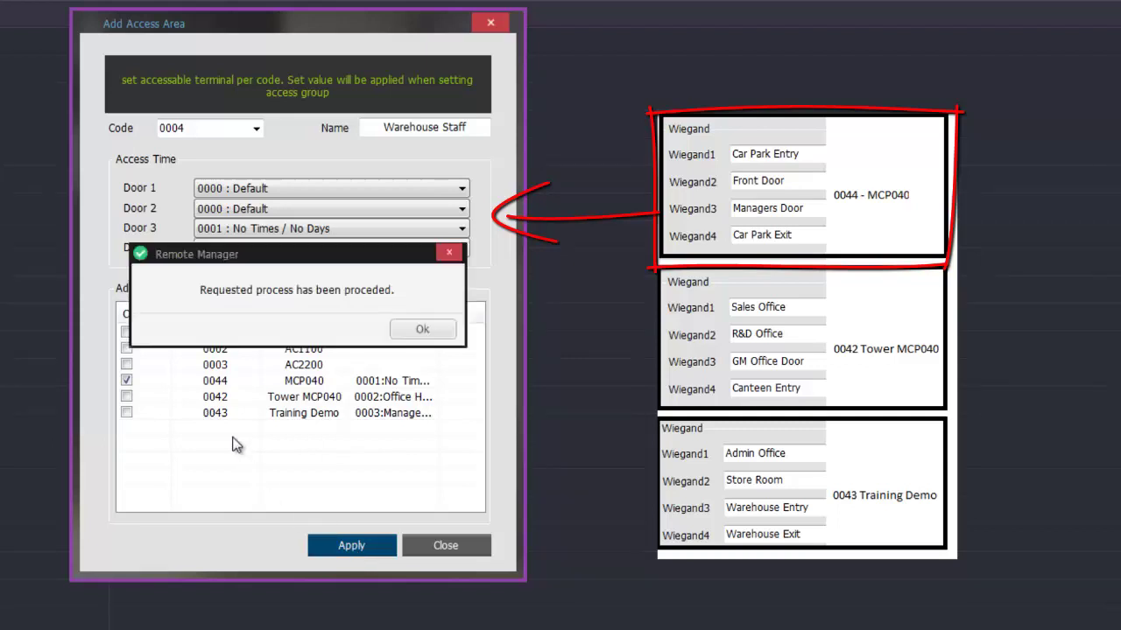
{"action": "left_click", "coordinate": [423, 329]}
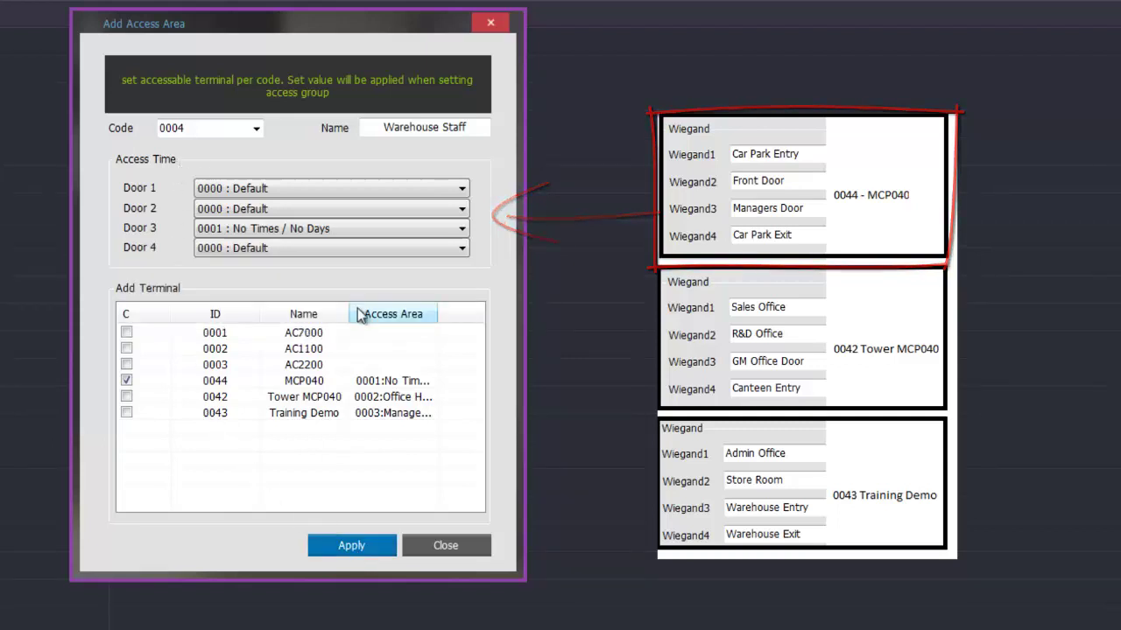
{"action": "double_click", "coordinate": [181, 128]}
Change the code to 0005 and assign the area to Tower MCP040
{"action": "left_click_drag", "start_coordinate": [181, 128], "coordinate": [195, 129]}
{"action": "type", "text": "5"}
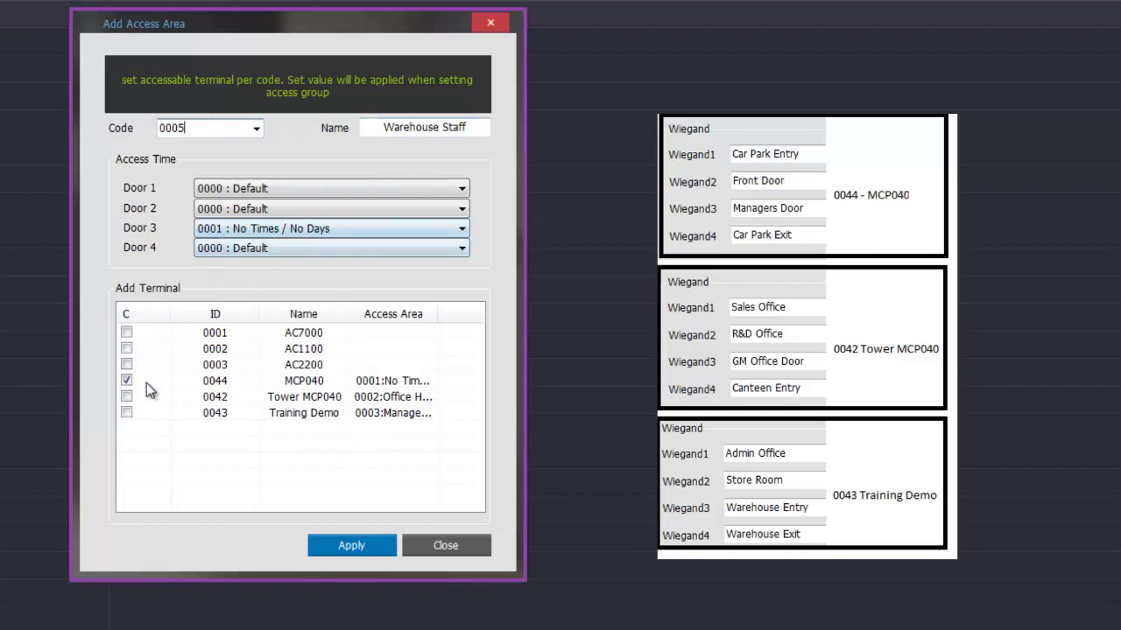
{"action": "left_click", "coordinate": [127, 399]}
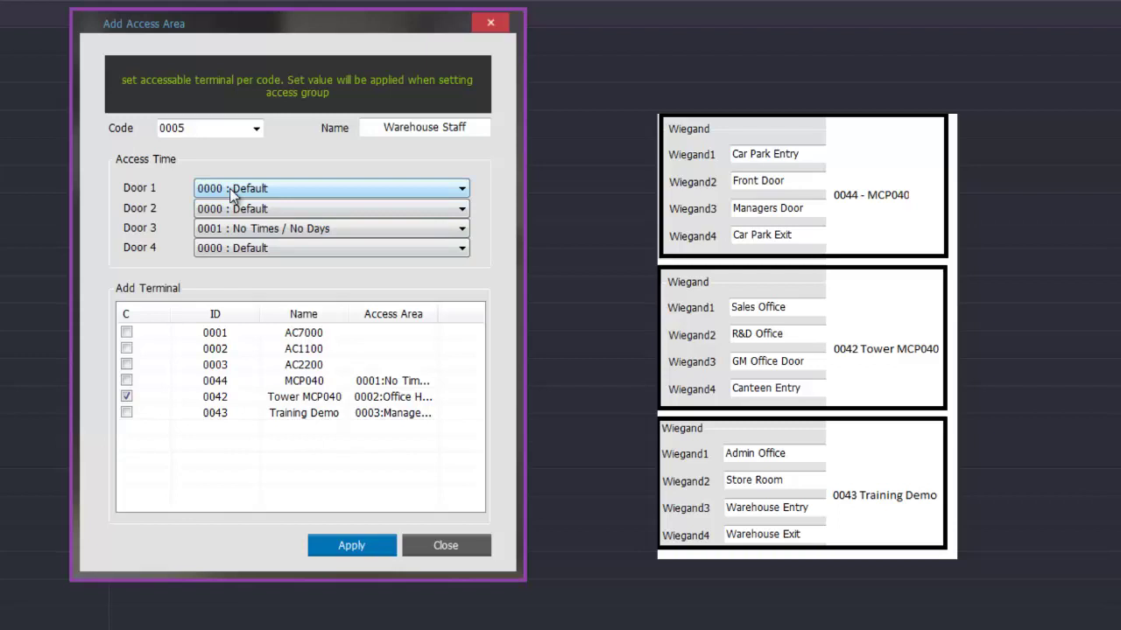
Set Doors 1–2 to No Times / No Days and Door 4 to Office Hours Mon-Fri, then apply
{"action": "left_click", "coordinate": [231, 189]}
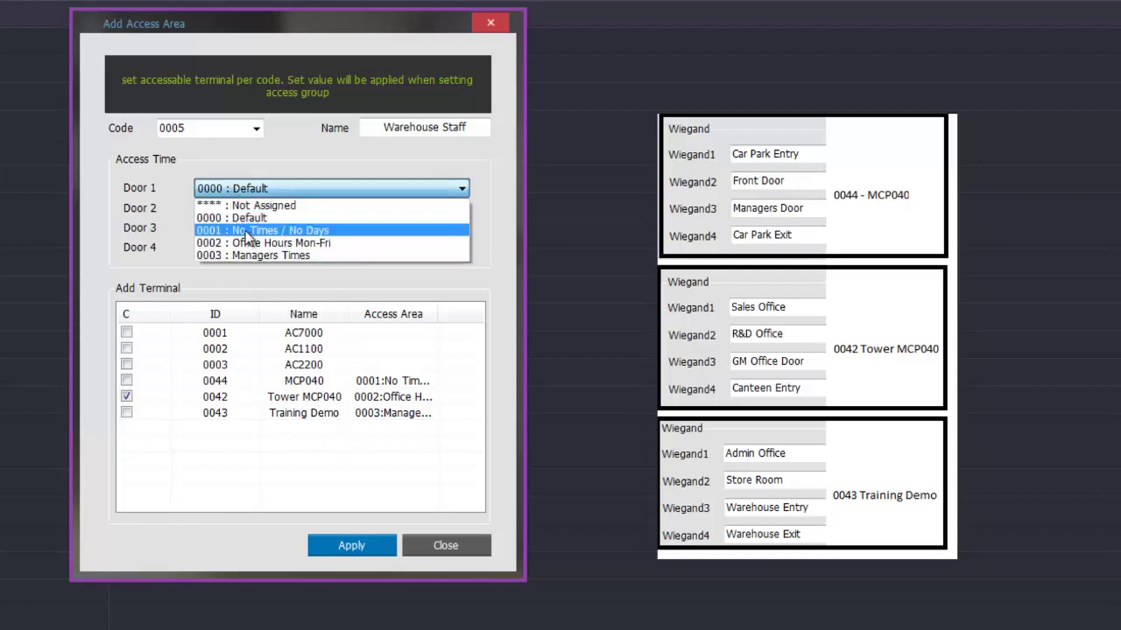
{"action": "left_click", "coordinate": [246, 232]}
{"action": "left_click", "coordinate": [248, 211]}
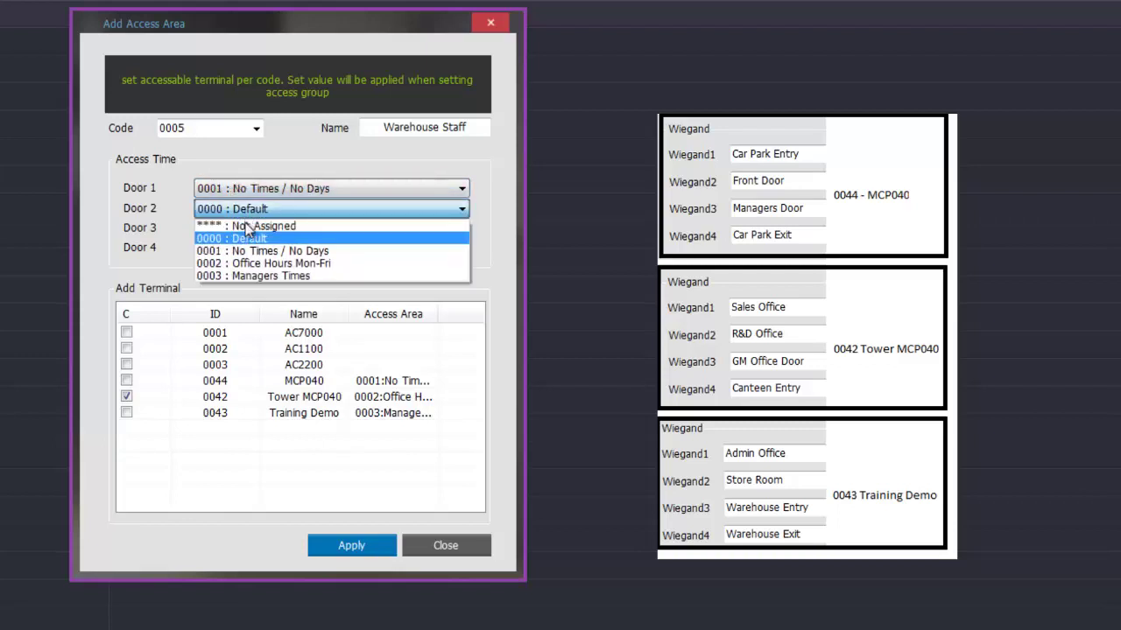
{"action": "left_click", "coordinate": [248, 244]}
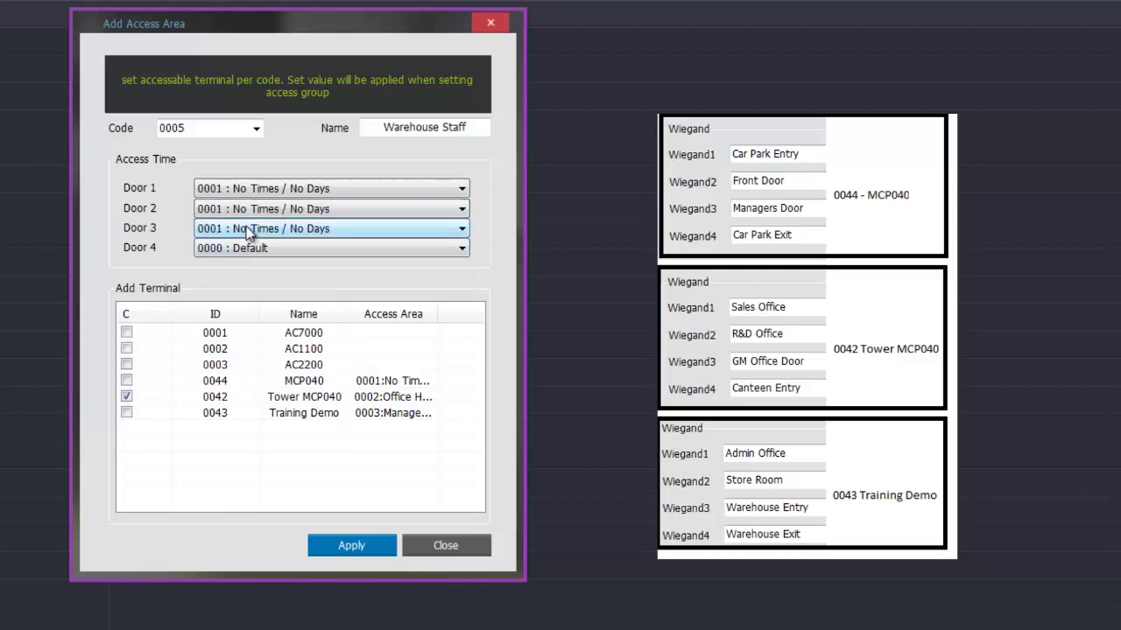
{"action": "left_click", "coordinate": [246, 250]}
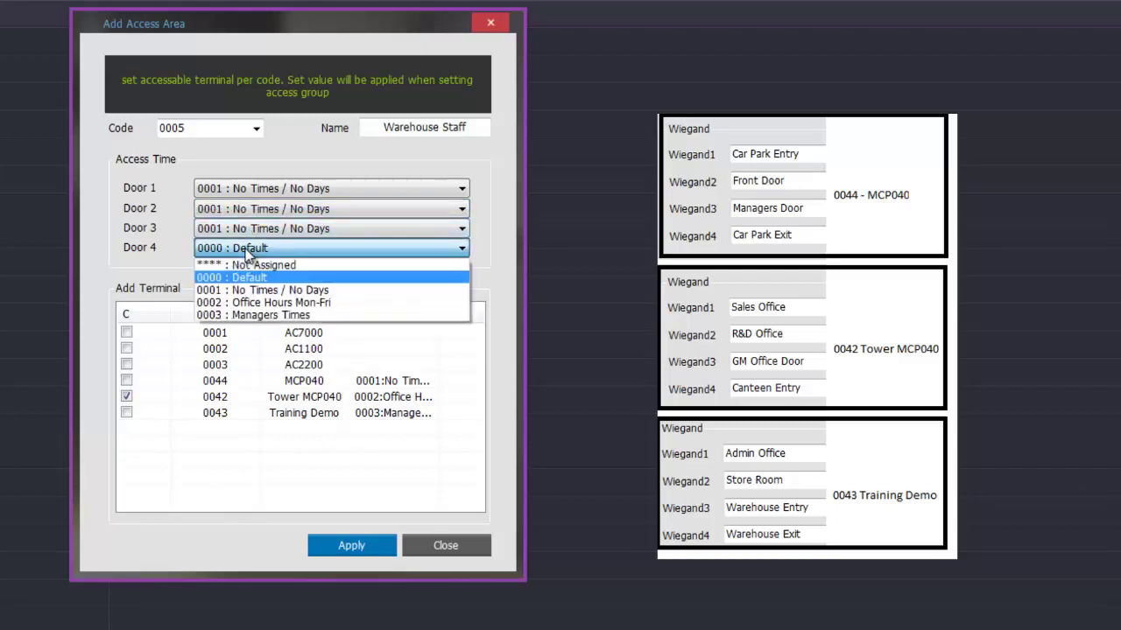
{"action": "left_click", "coordinate": [251, 302]}
{"action": "left_click", "coordinate": [351, 545]}
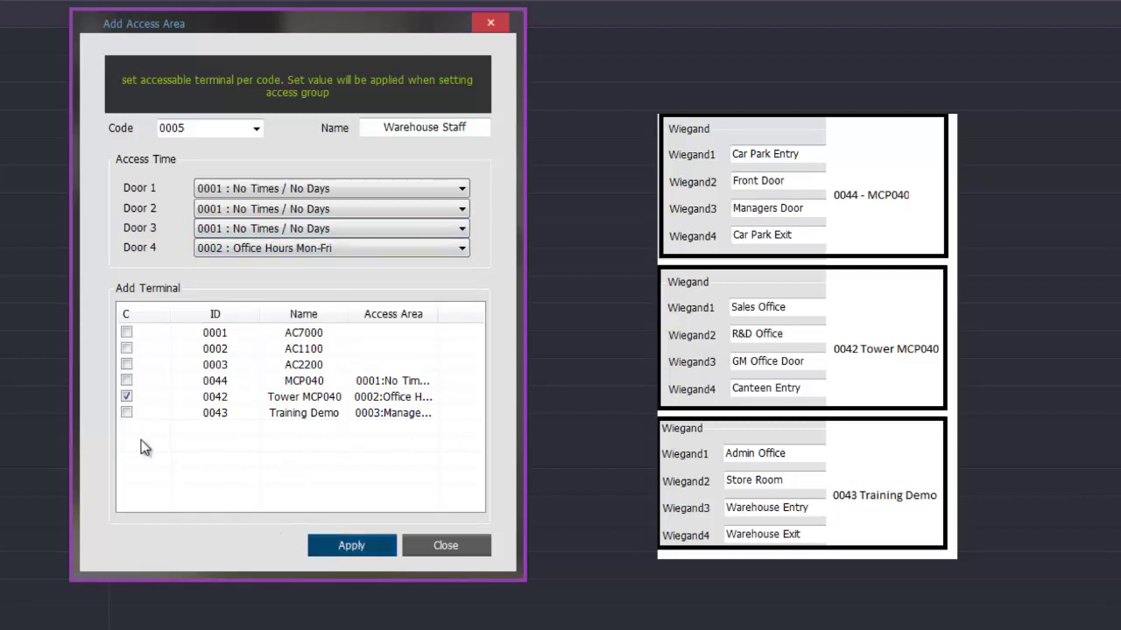
{"action": "left_click", "coordinate": [420, 330]}
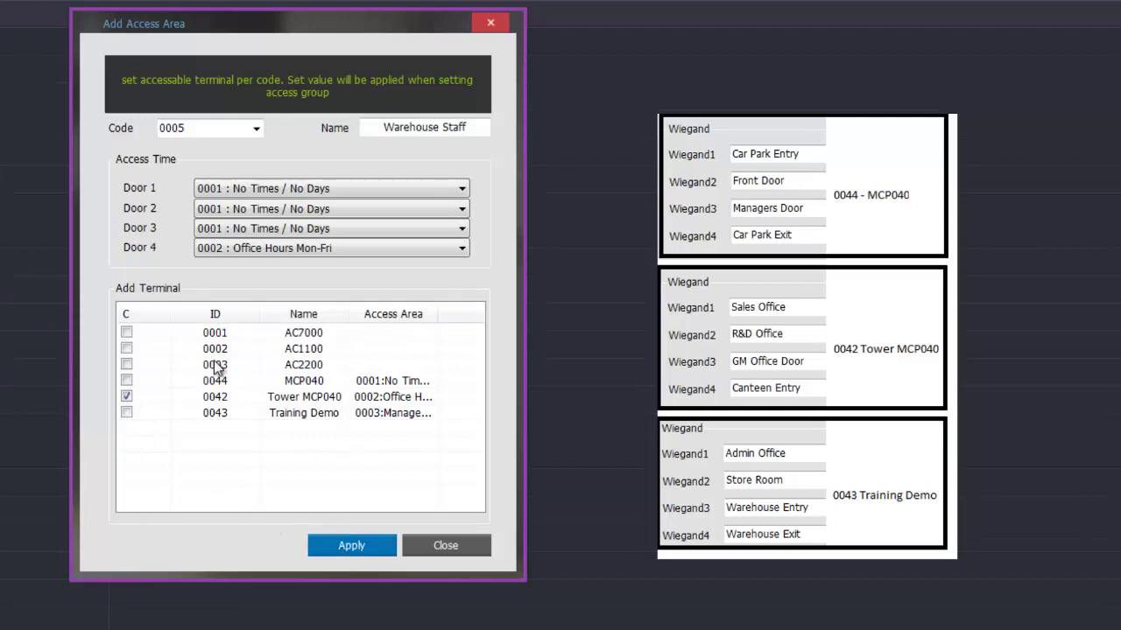
Tick the Training Demo terminal and change the code to 0006
{"action": "left_click", "coordinate": [126, 412]}
{"action": "double_click", "coordinate": [176, 129]}
{"action": "left_click_drag", "start_coordinate": [179, 129], "coordinate": [193, 130]}
{"action": "type", "text": "6"}
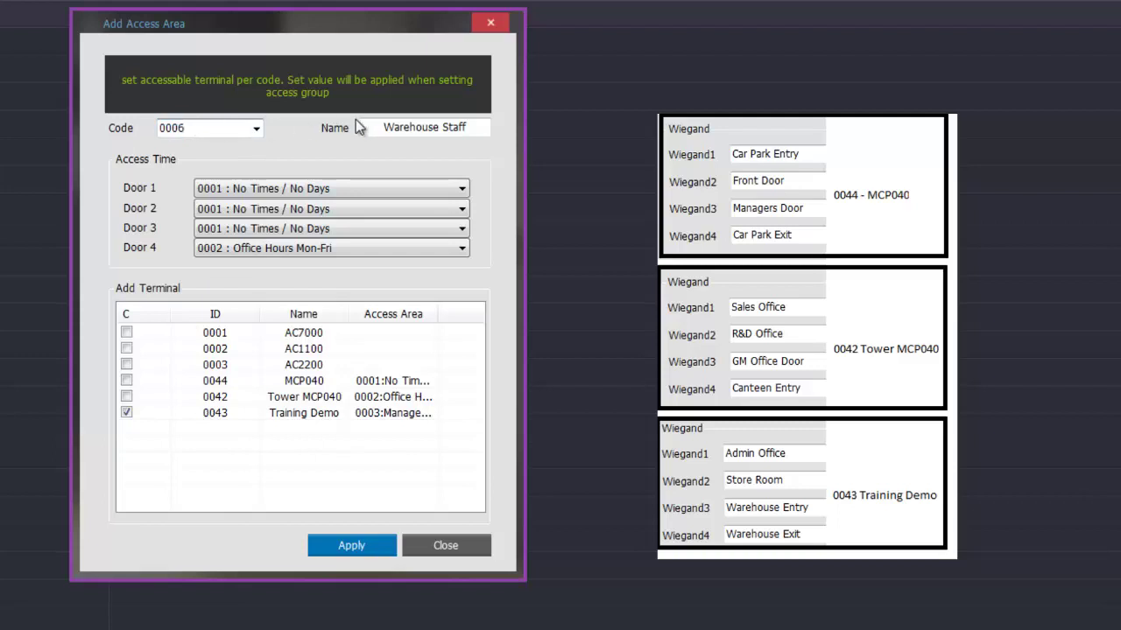
Set Doors 3 and 4 to Default, apply access area 0006, and close the form
{"action": "left_click", "coordinate": [252, 229]}
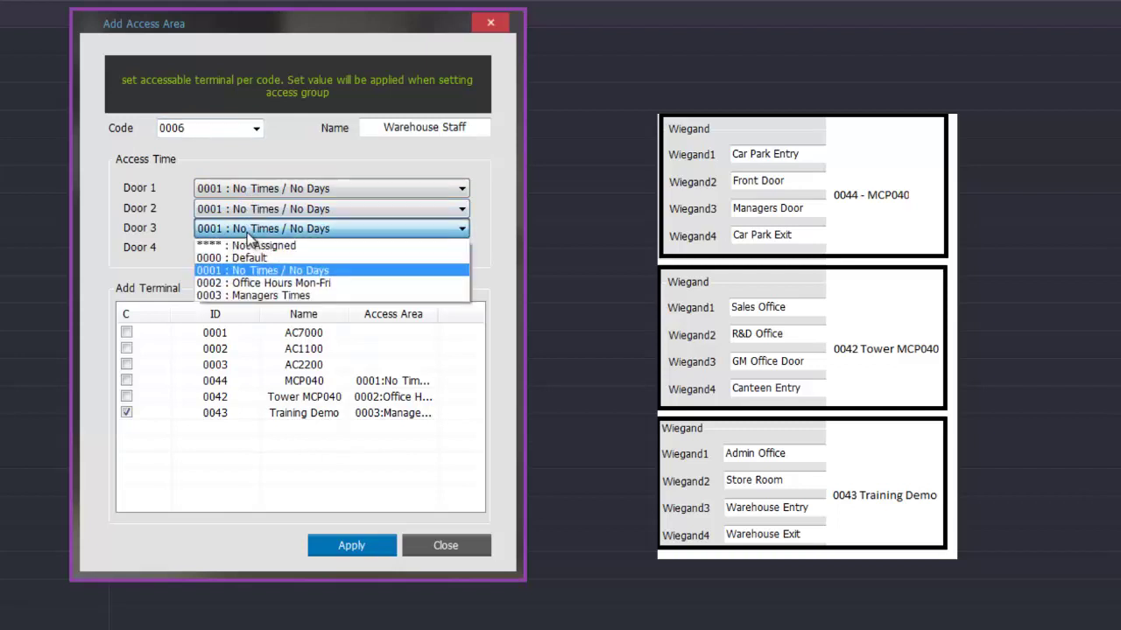
{"action": "left_click", "coordinate": [249, 258]}
{"action": "left_click", "coordinate": [249, 252]}
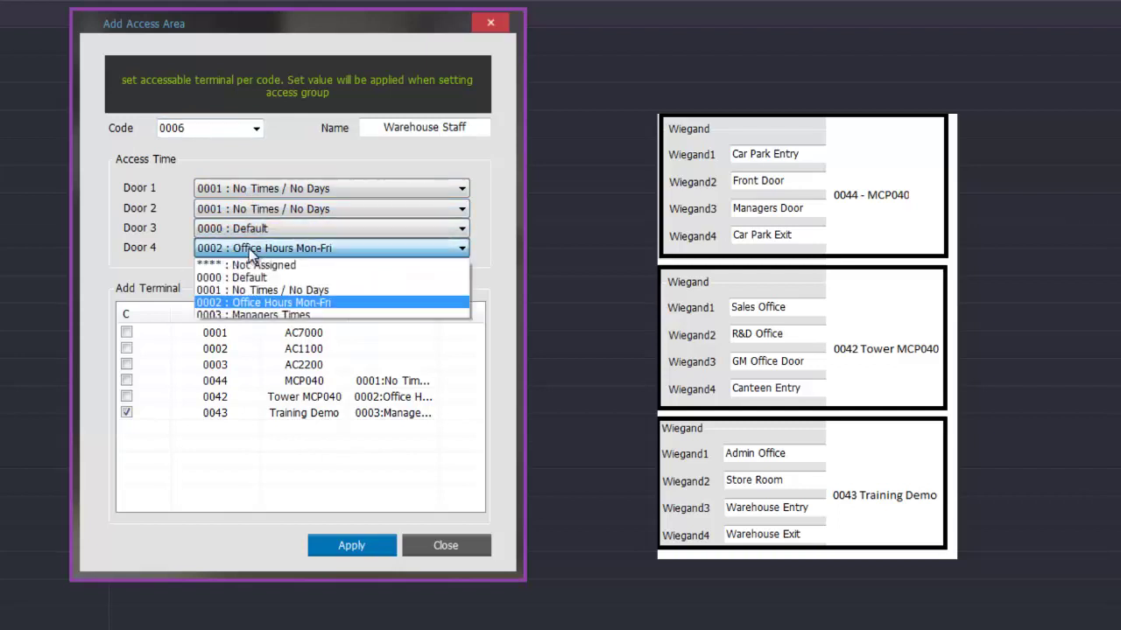
{"action": "left_click", "coordinate": [252, 278]}
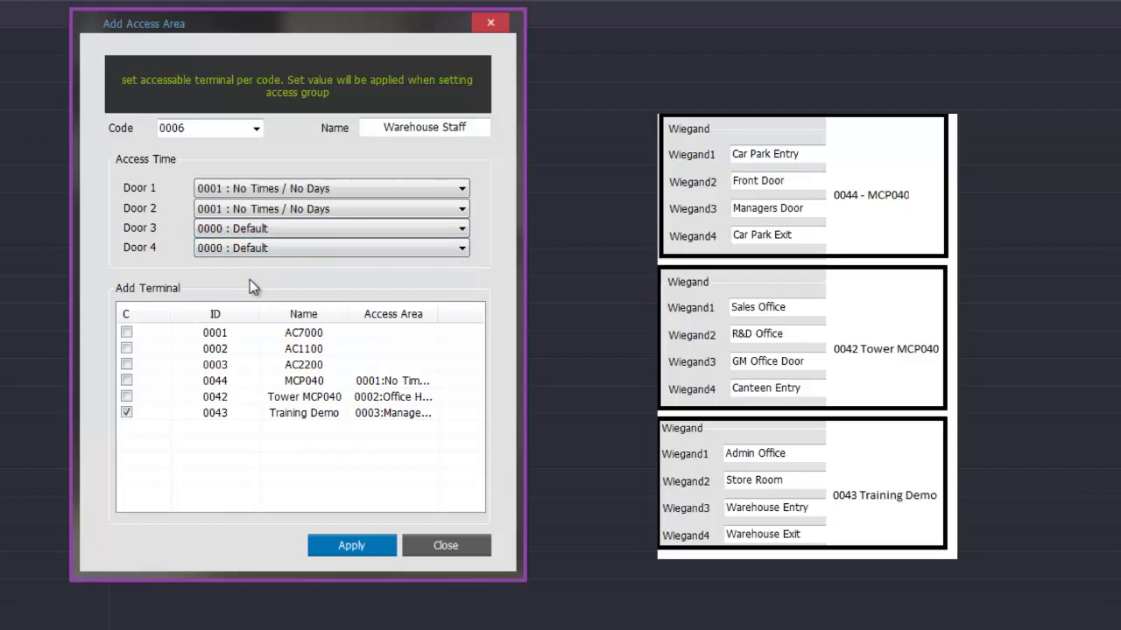
{"action": "left_click", "coordinate": [328, 547]}
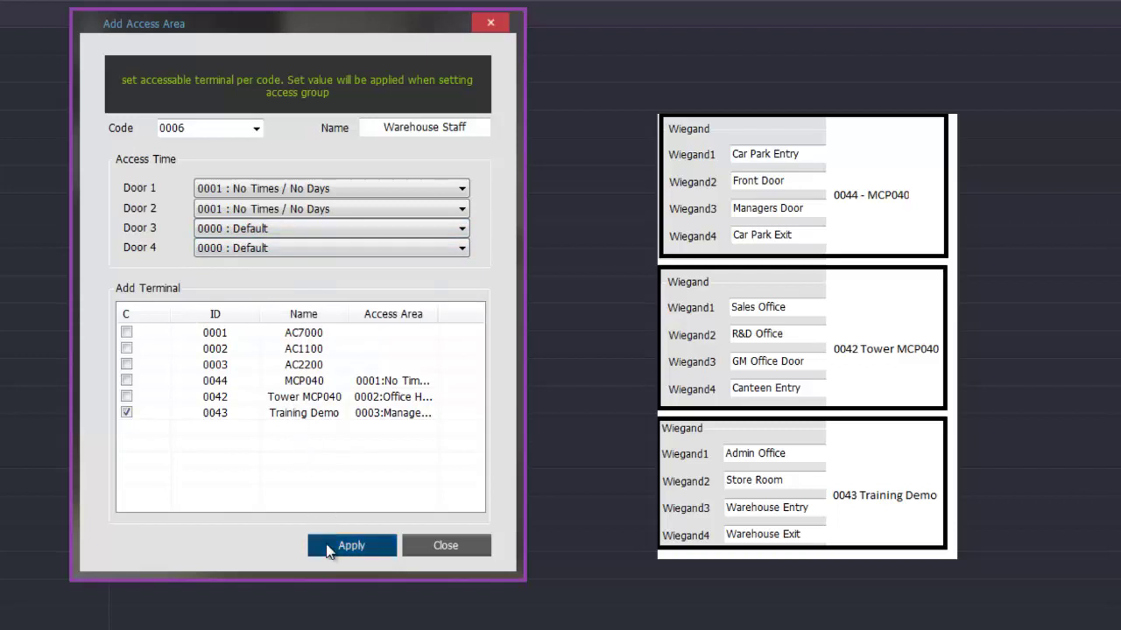
{"action": "left_click", "coordinate": [420, 331]}
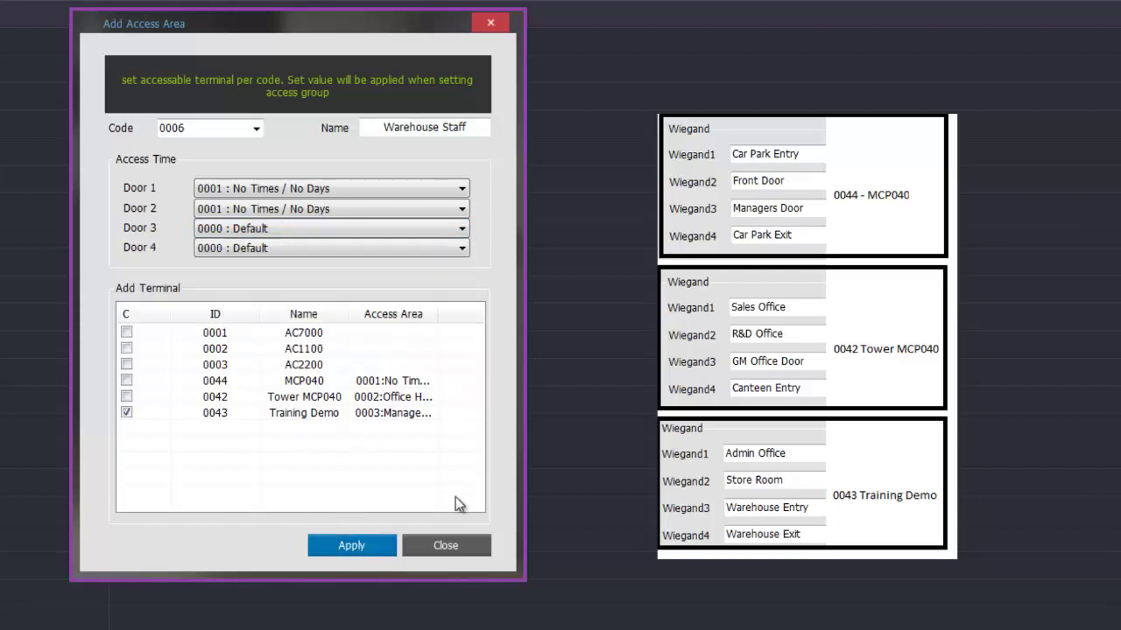
{"action": "left_click", "coordinate": [440, 545]}
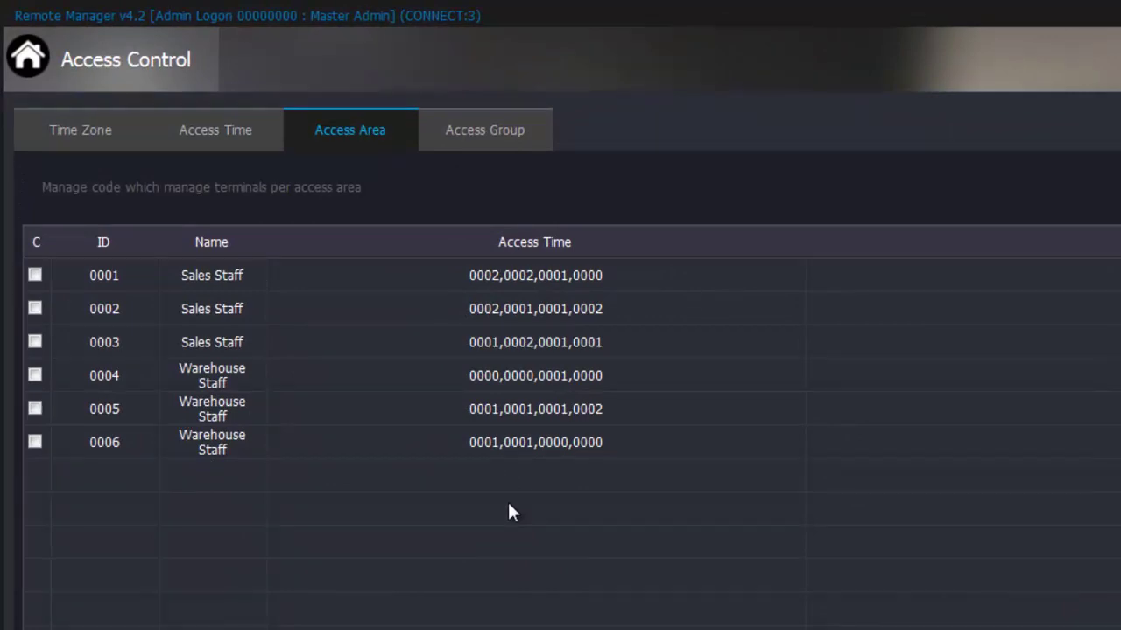
{"action": "left_click", "coordinate": [481, 131]}
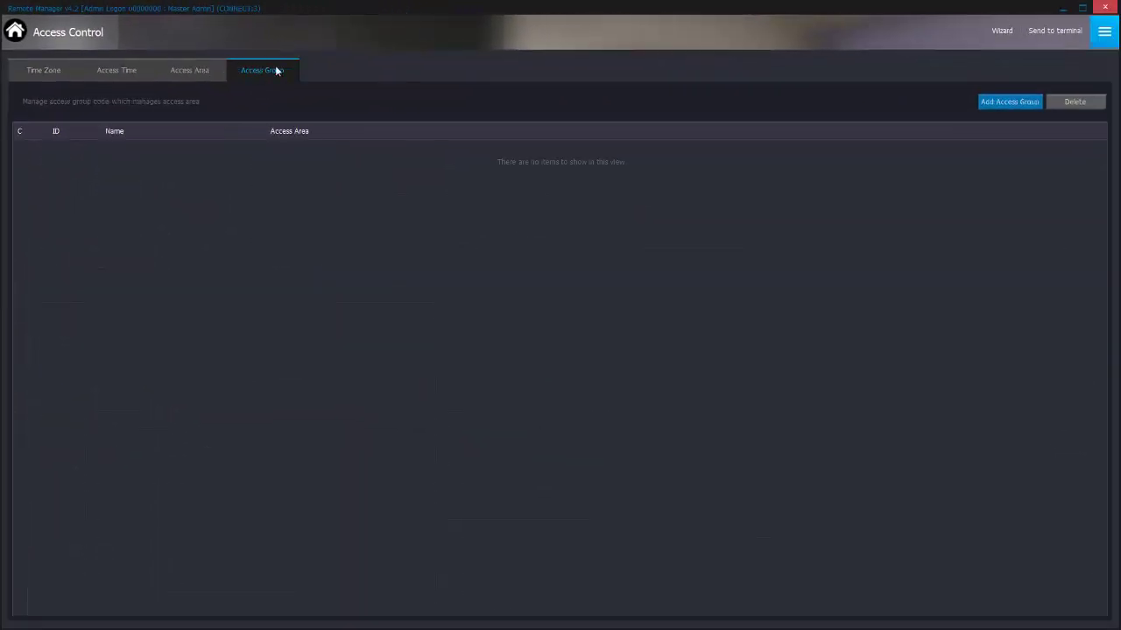
Start a new access group with code 0001 named Sales Staff
{"action": "left_click", "coordinate": [1006, 101]}
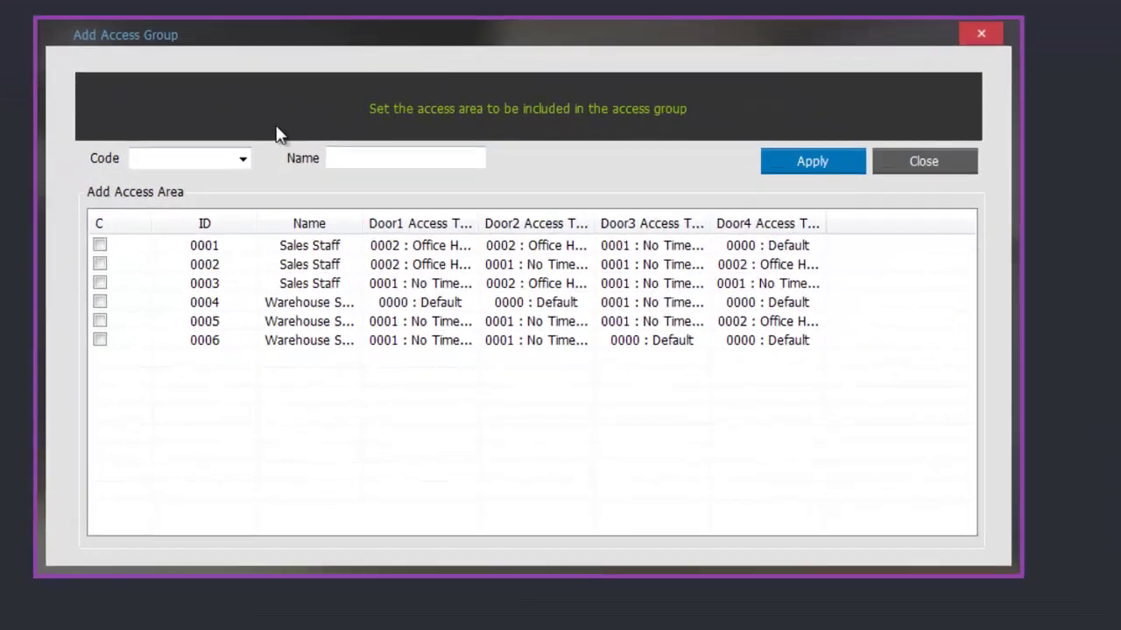
{"action": "left_click", "coordinate": [307, 209]}
{"action": "type", "text": "0"}
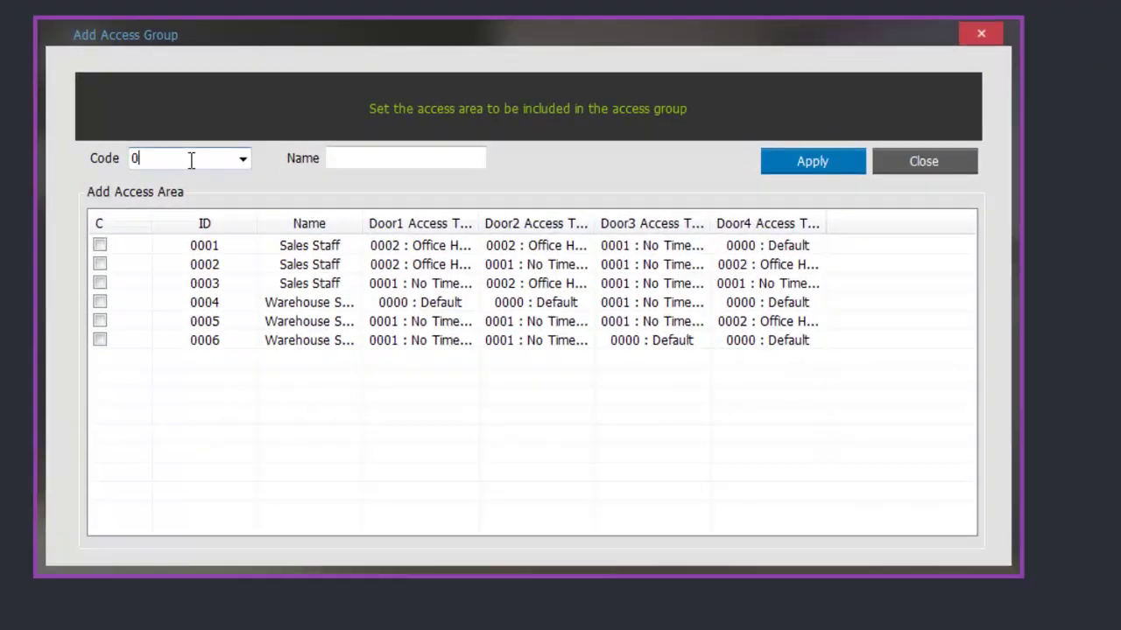
{"action": "type", "text": "001"}
{"action": "left_click", "coordinate": [372, 155]}
{"action": "type", "text": "Sa"}
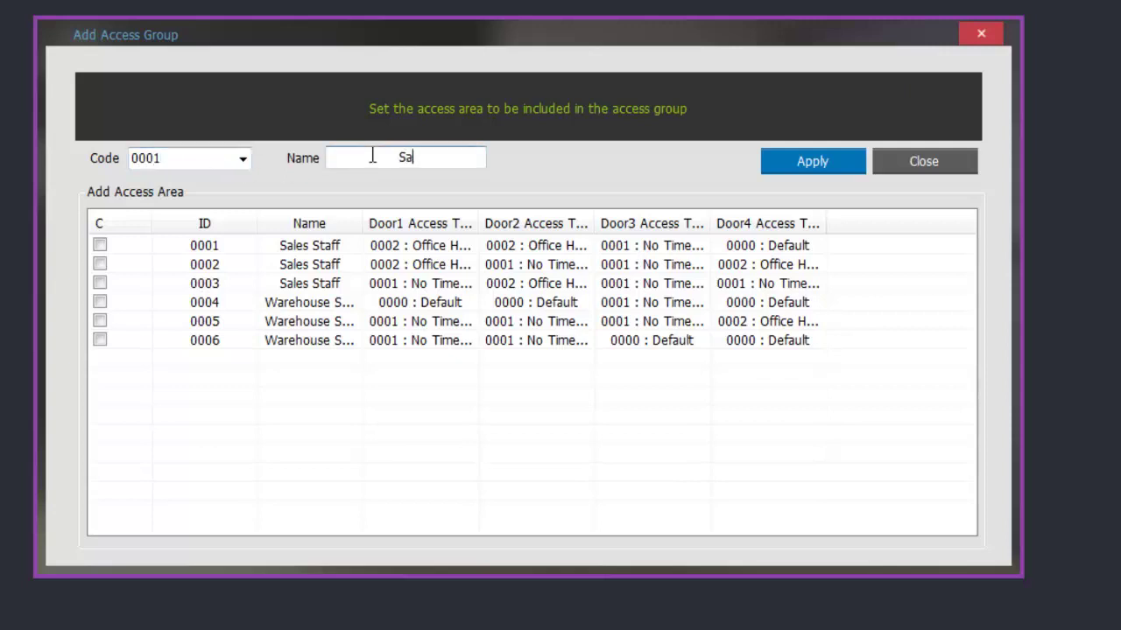
{"action": "type", "text": "les Staff"}
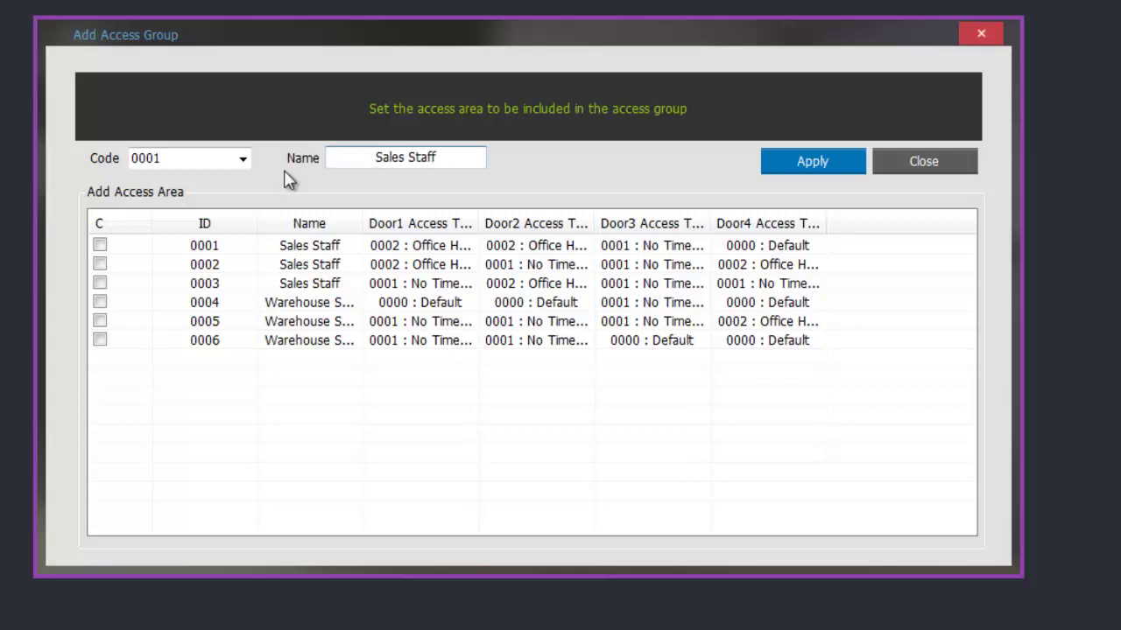
Include access areas 0001, 0002 and 0003 and apply the group
{"action": "left_click", "coordinate": [99, 245]}
{"action": "left_click", "coordinate": [100, 264]}
{"action": "left_click", "coordinate": [100, 282]}
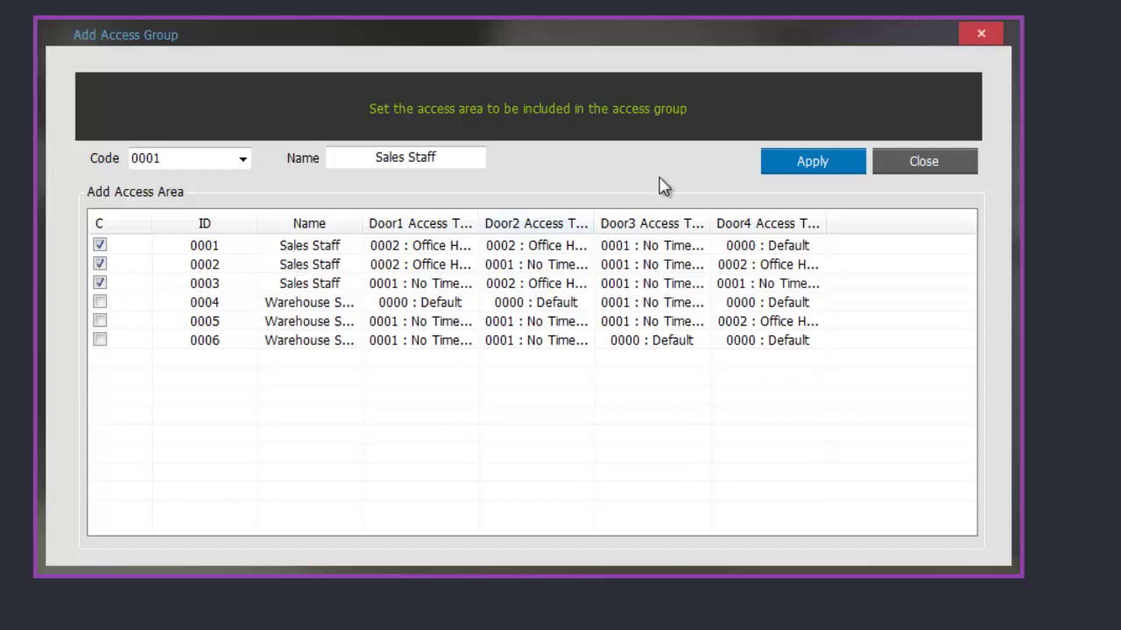
{"action": "left_click", "coordinate": [797, 167]}
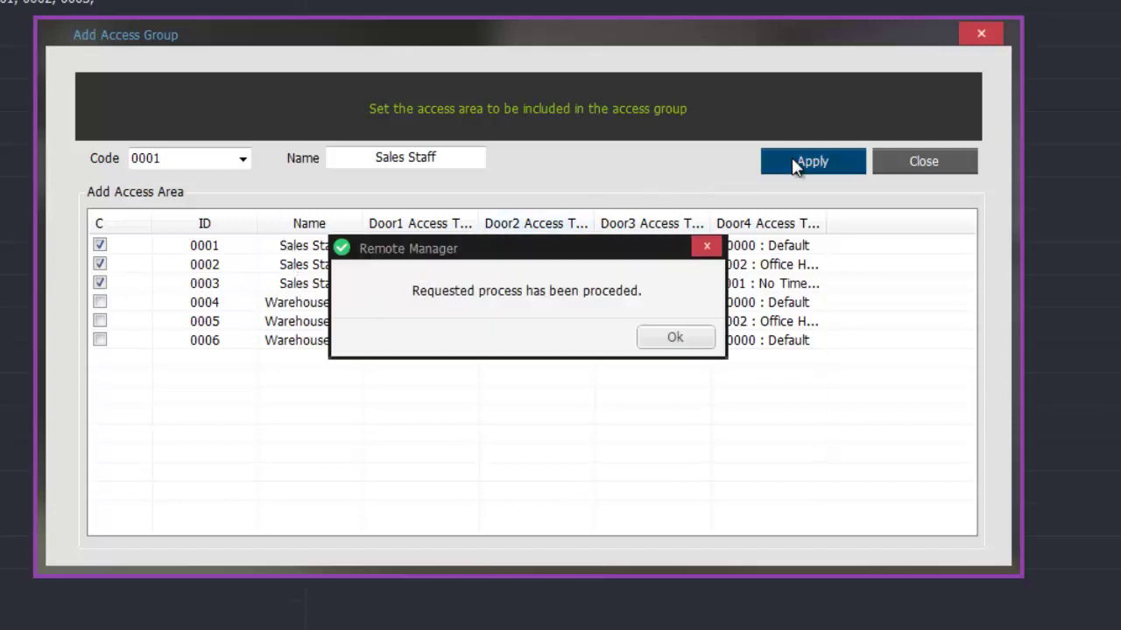
{"action": "left_click", "coordinate": [672, 340]}
Change the group code to 0002 and rename it Warehouse Staff
{"action": "left_click", "coordinate": [158, 159]}
{"action": "left_click_drag", "start_coordinate": [153, 160], "coordinate": [165, 162]}
{"action": "key", "text": "BackSpace"}
{"action": "type", "text": "2"}
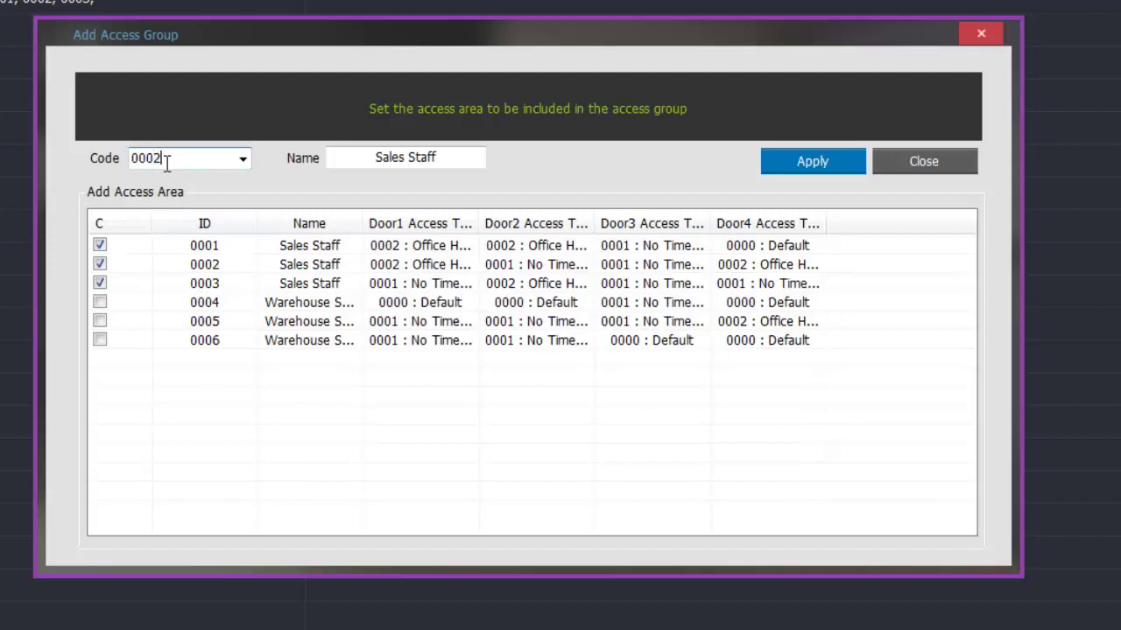
{"action": "left_click_drag", "start_coordinate": [376, 158], "coordinate": [404, 159]}
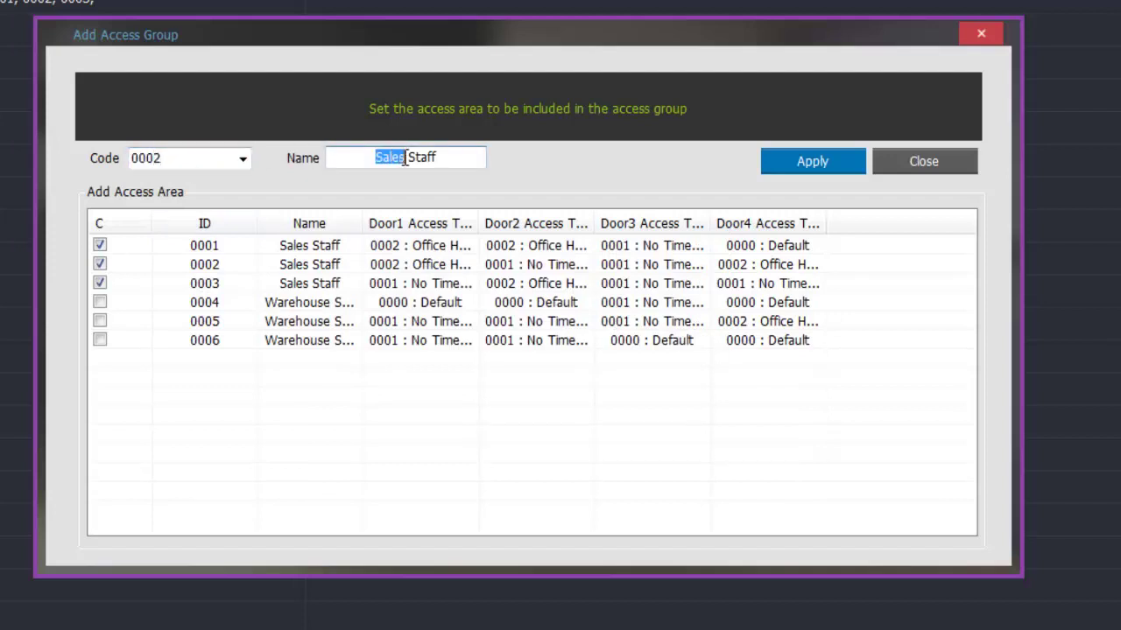
{"action": "type", "text": "Warehouse"}
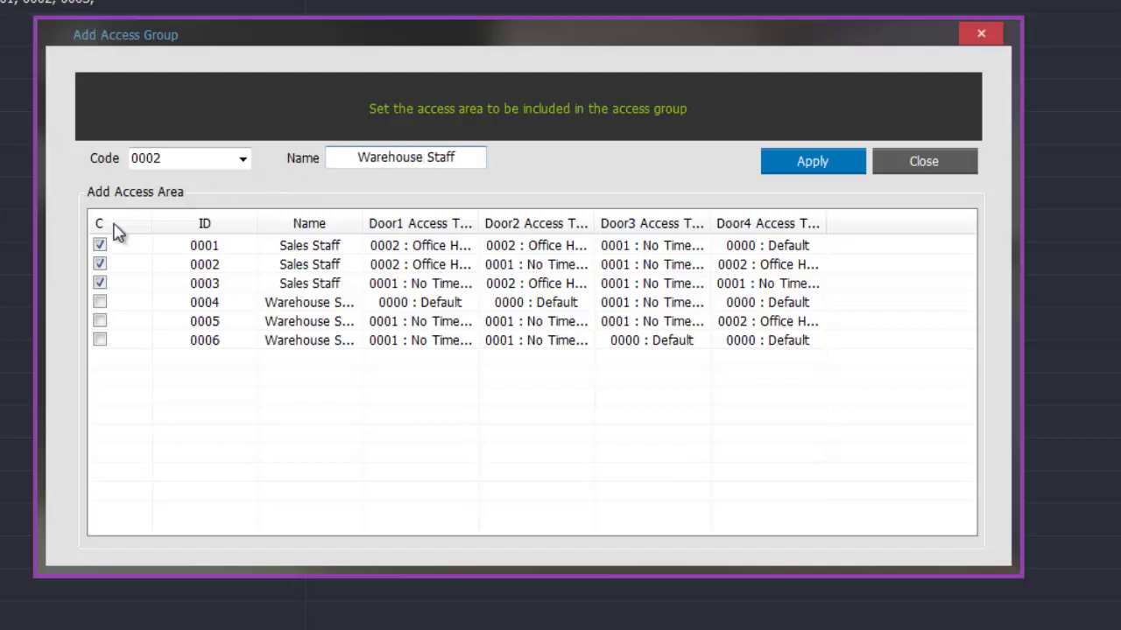
Swap the included access areas from 0001–0003 to 0004–0006
{"action": "left_click", "coordinate": [100, 246]}
{"action": "left_click", "coordinate": [100, 264]}
{"action": "left_click", "coordinate": [101, 283]}
{"action": "left_click", "coordinate": [99, 302]}
{"action": "left_click", "coordinate": [100, 321]}
{"action": "left_click", "coordinate": [100, 340]}
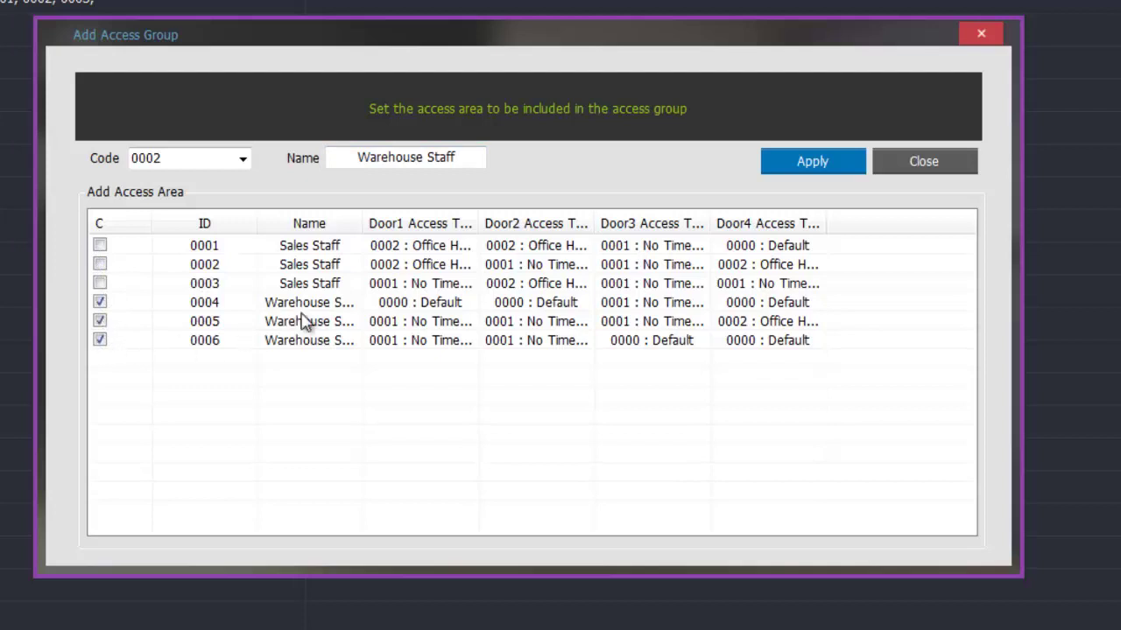
{"action": "left_click_drag", "start_coordinate": [362, 218], "coordinate": [383, 217]}
Apply the Warehouse Staff group, confirm, and close the window
{"action": "left_click", "coordinate": [797, 160]}
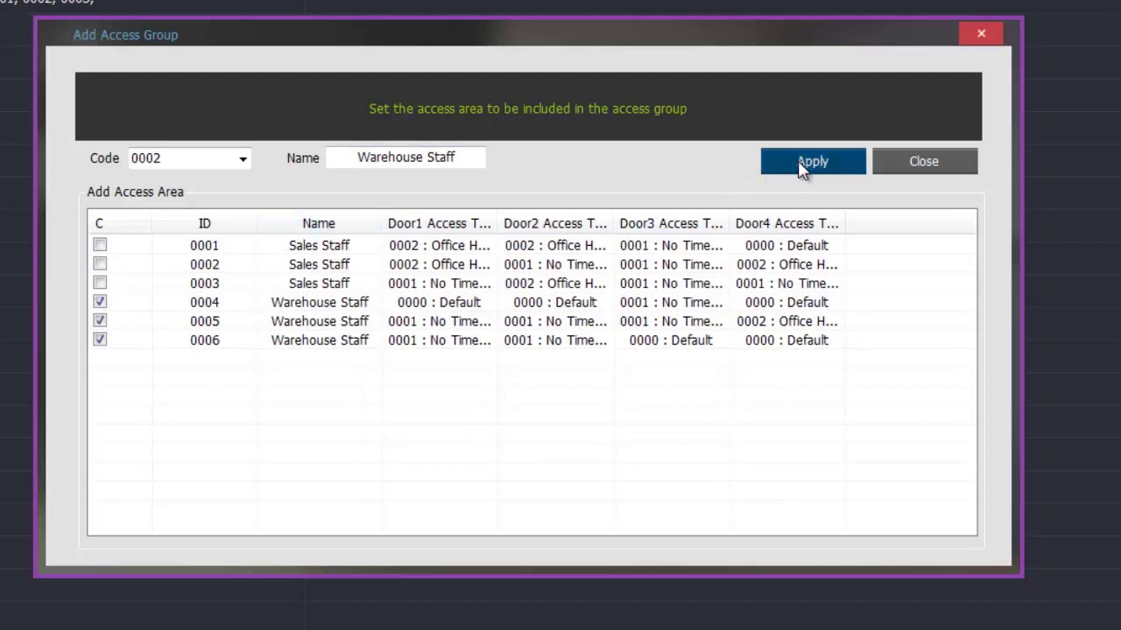
{"action": "left_click", "coordinate": [690, 343]}
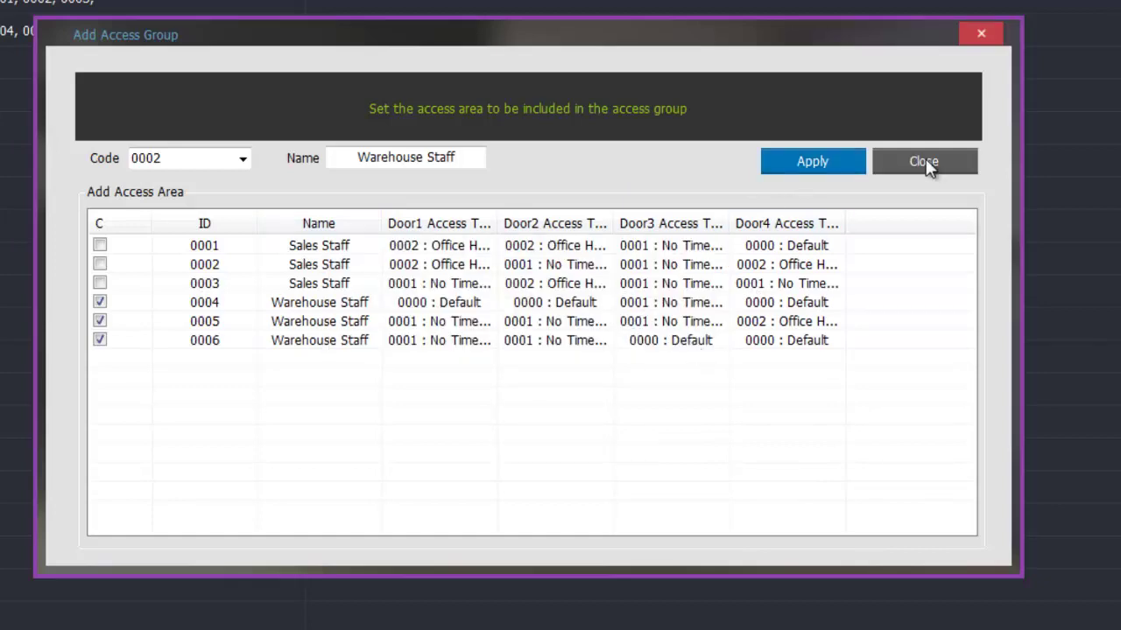
{"action": "left_click", "coordinate": [925, 162]}
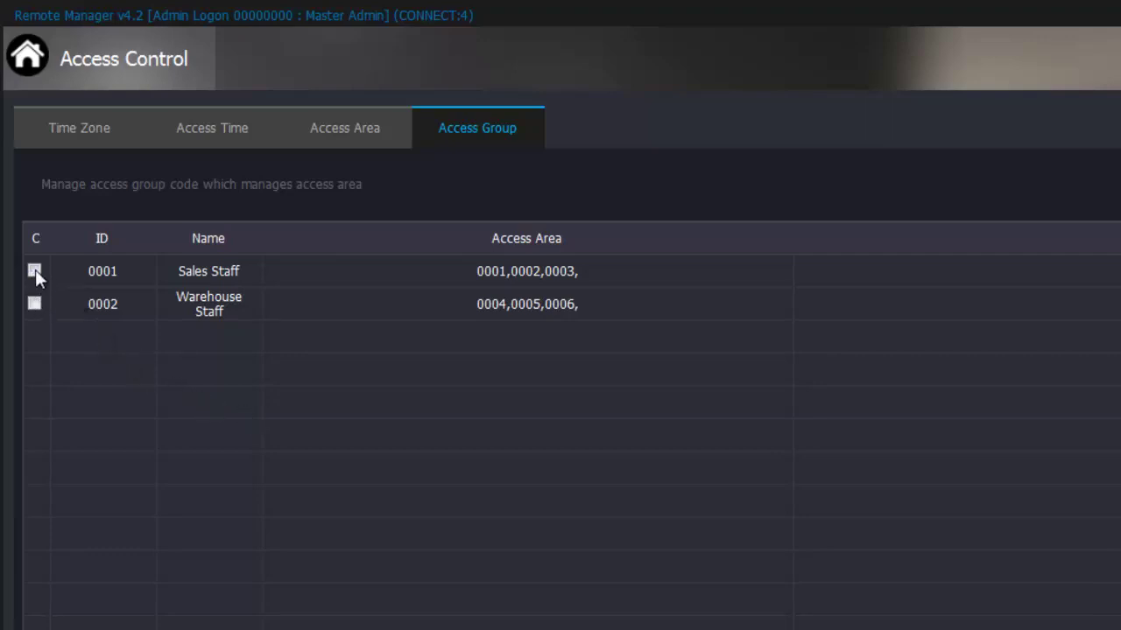
Select both Sales Staff and Warehouse Staff groups and send them to the Tower MCP040 terminal
{"action": "left_click", "coordinate": [36, 238]}
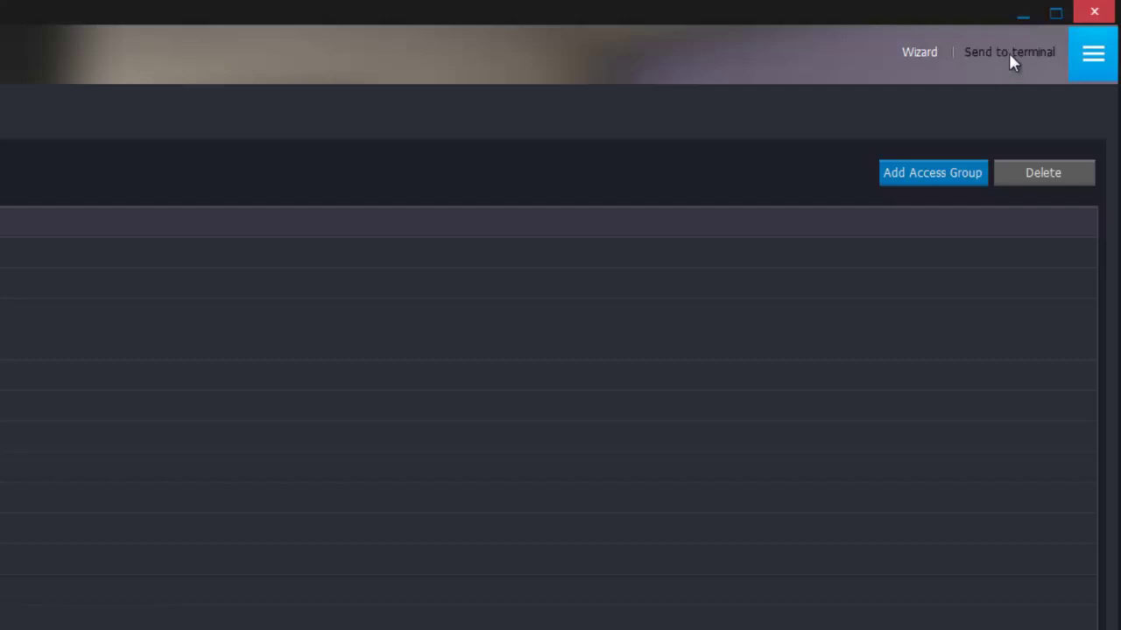
{"action": "left_click", "coordinate": [1008, 53]}
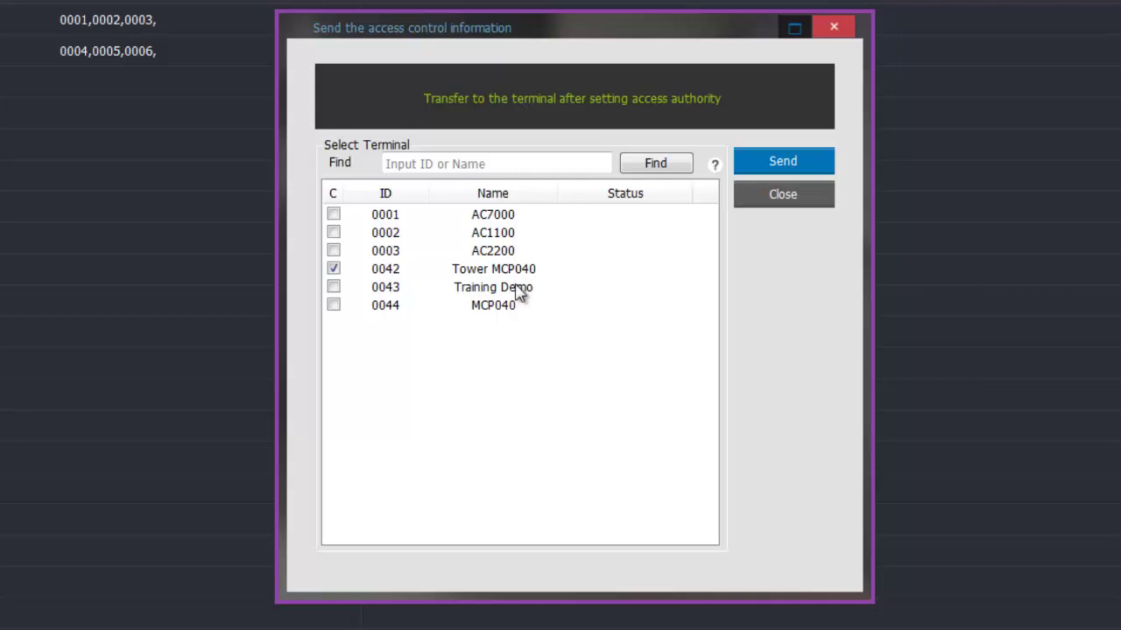
{"action": "left_click", "coordinate": [337, 289]}
{"action": "left_click", "coordinate": [336, 271]}
{"action": "left_click", "coordinate": [334, 289]}
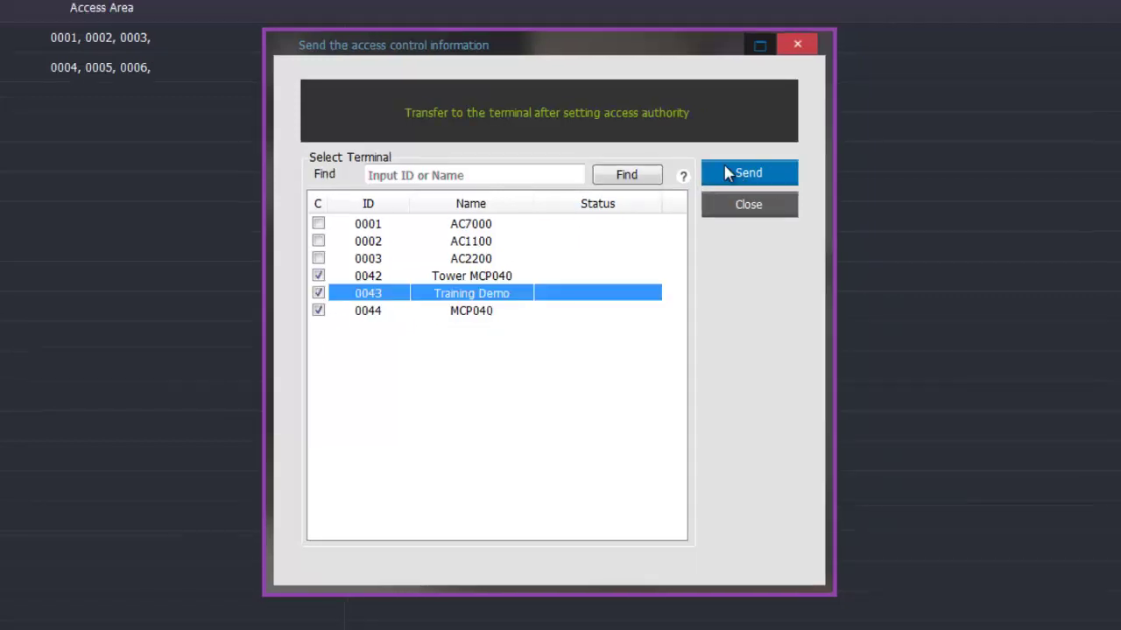
{"action": "left_click", "coordinate": [744, 161]}
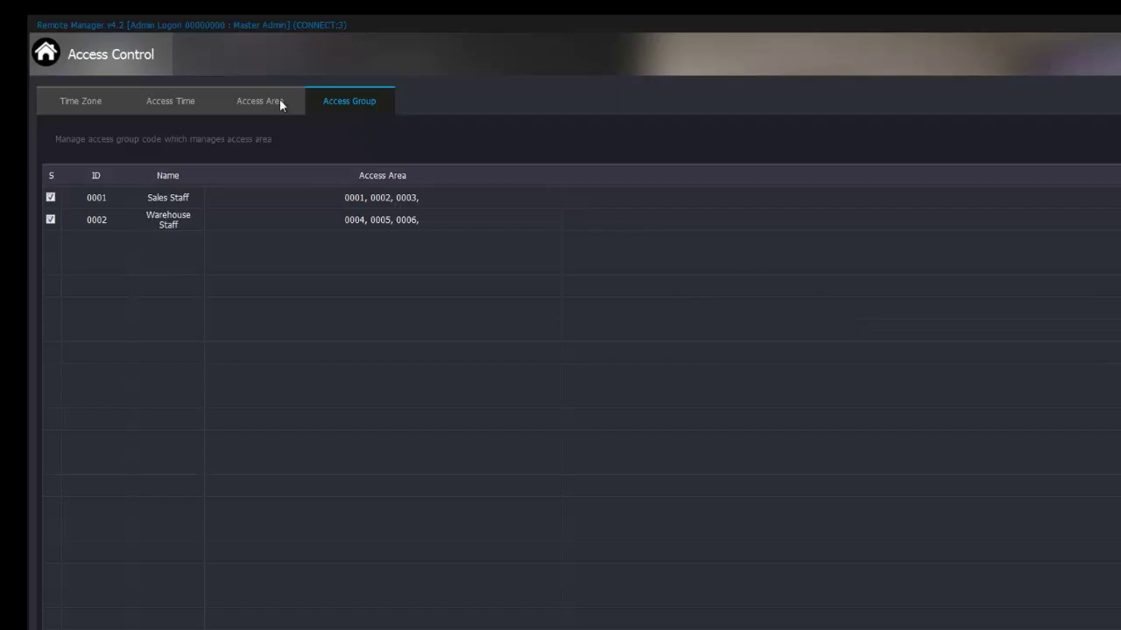
Give the first user in the User list the 0002 : Warehouse Staff access group and save
{"action": "left_click", "coordinate": [45, 54]}
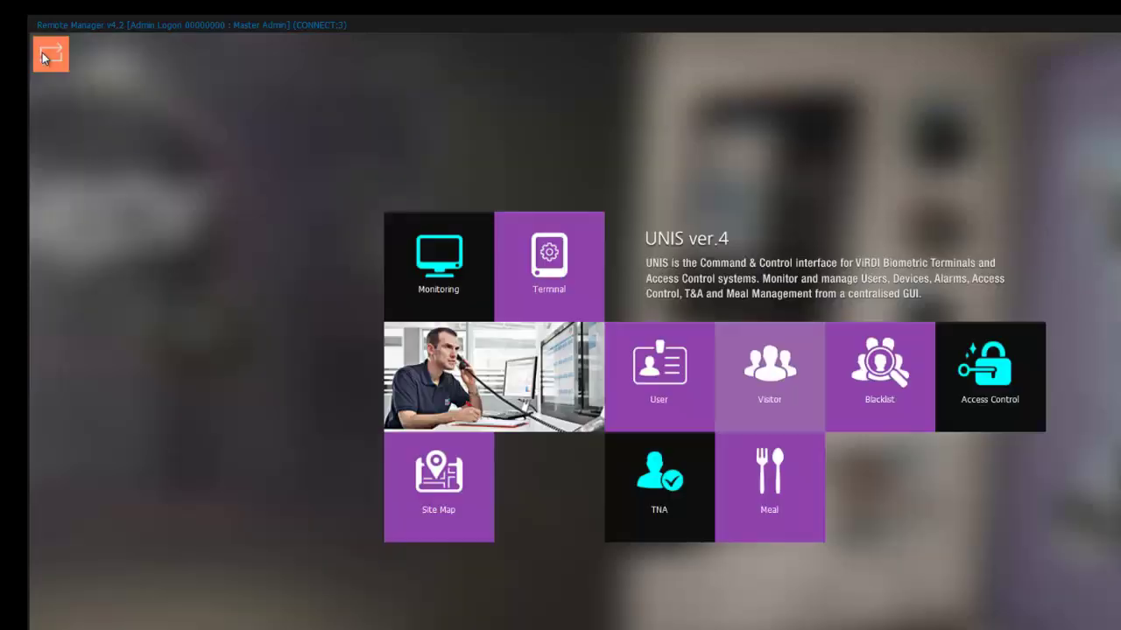
{"action": "left_click", "coordinate": [658, 379]}
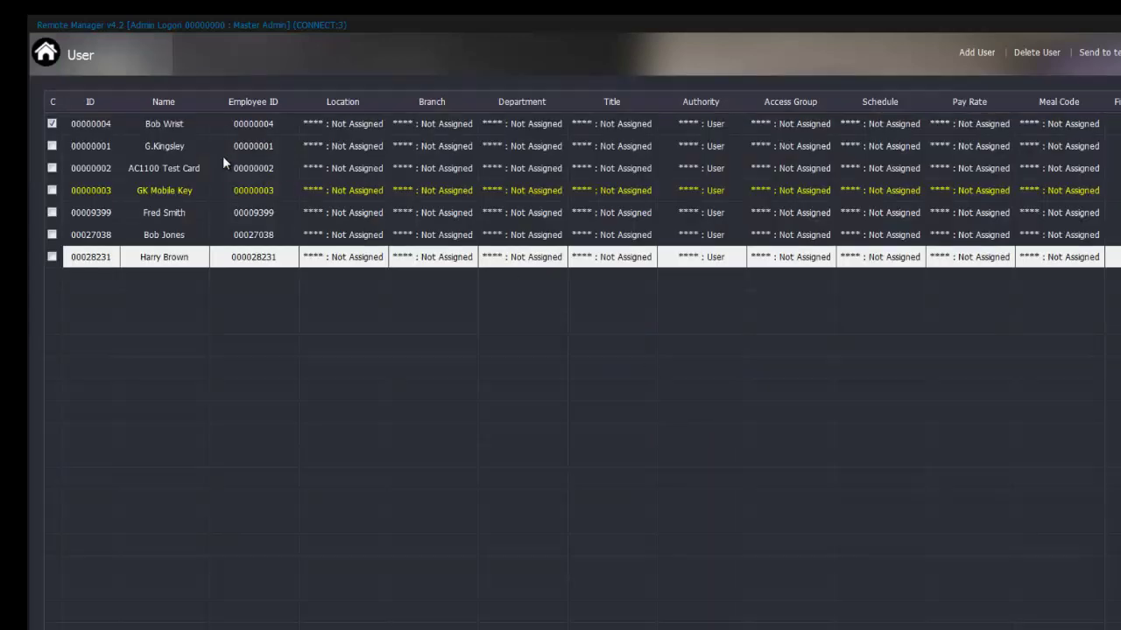
{"action": "double_click", "coordinate": [160, 128]}
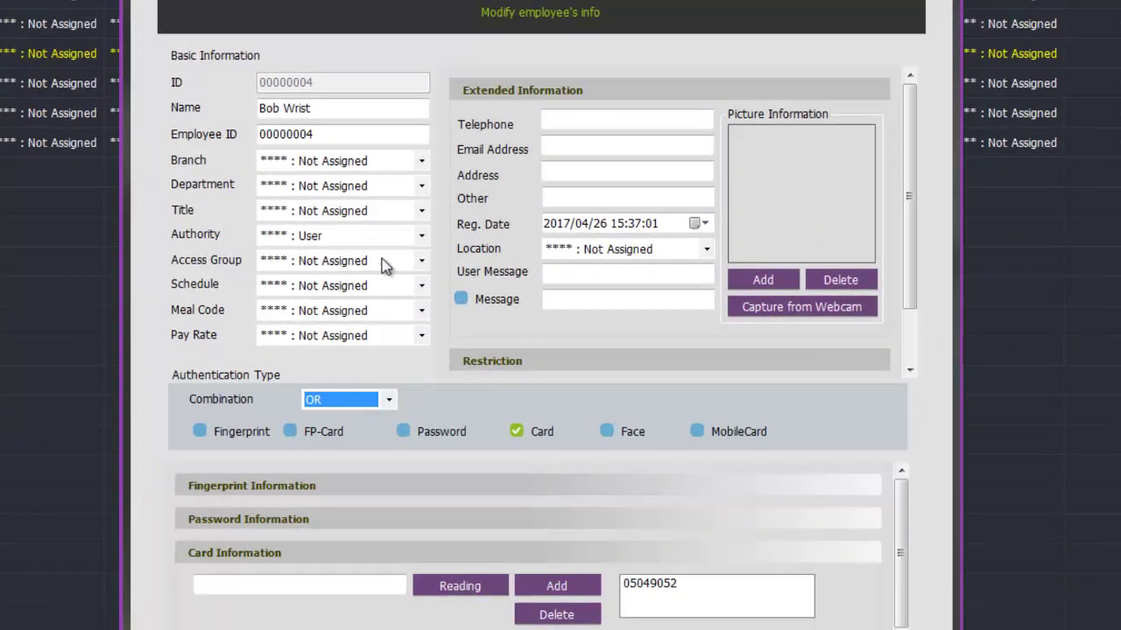
{"action": "left_click", "coordinate": [422, 262]}
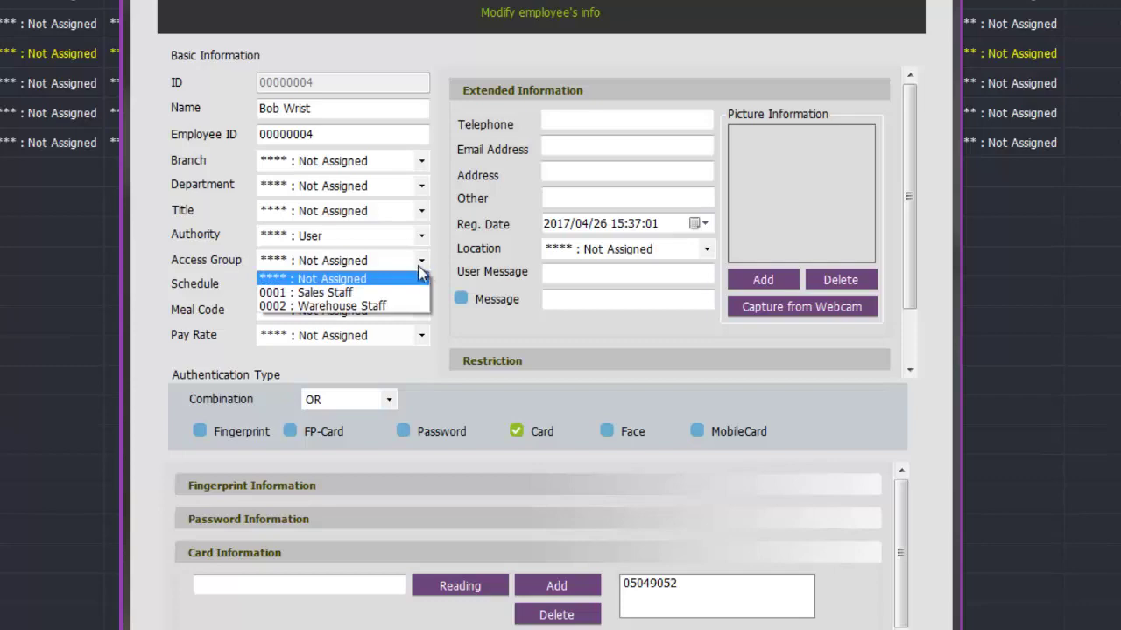
{"action": "left_click", "coordinate": [382, 306]}
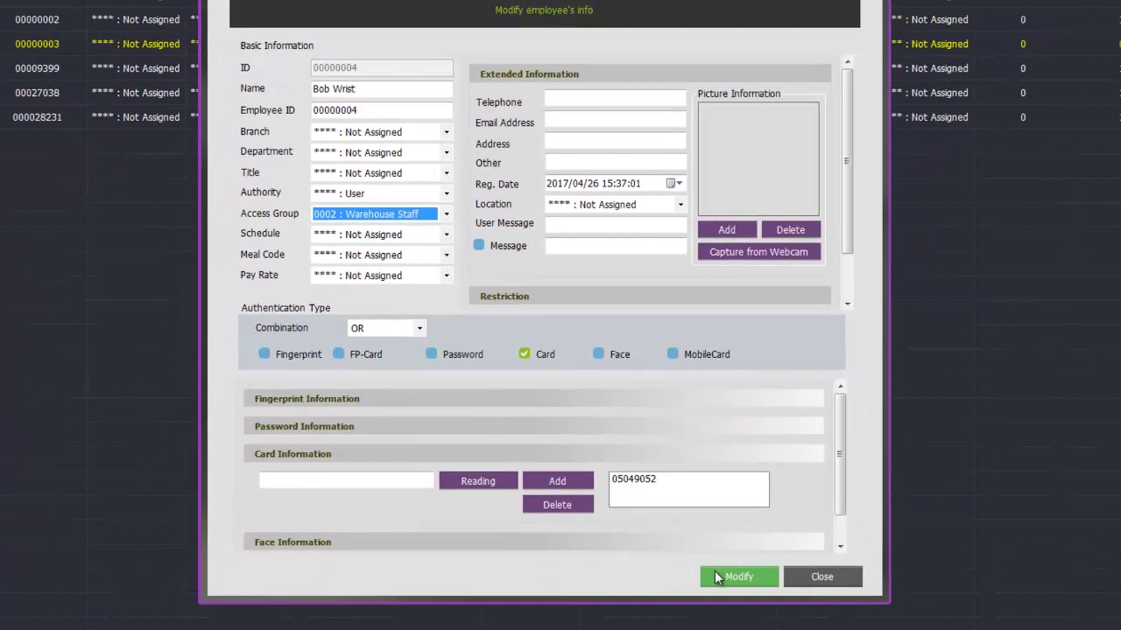
{"action": "left_click", "coordinate": [715, 571]}
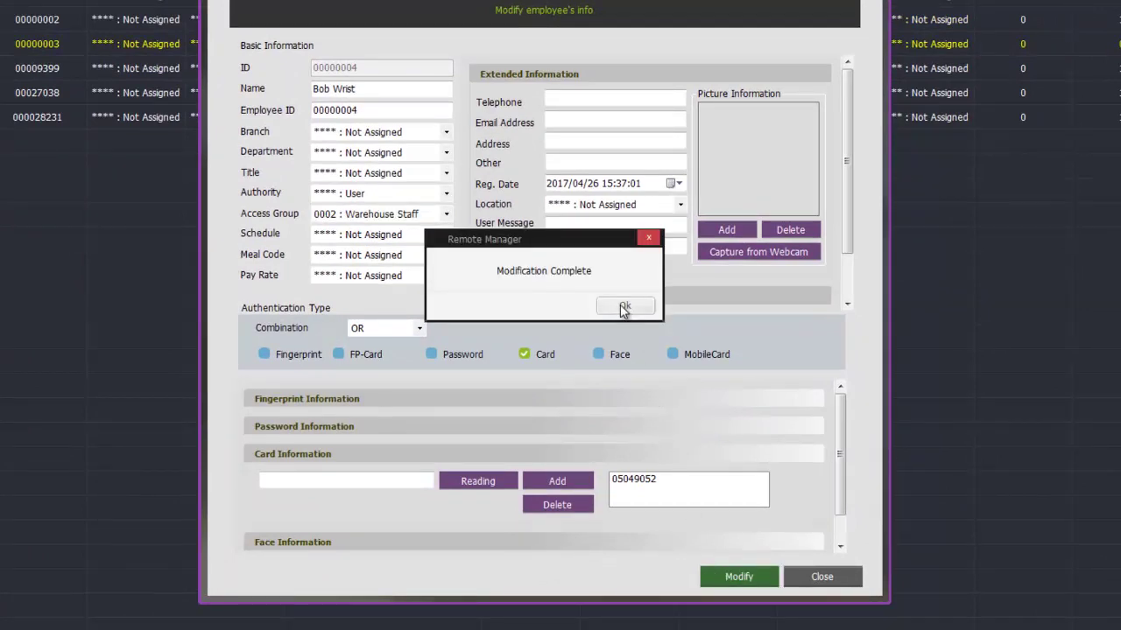
{"action": "left_click", "coordinate": [689, 306]}
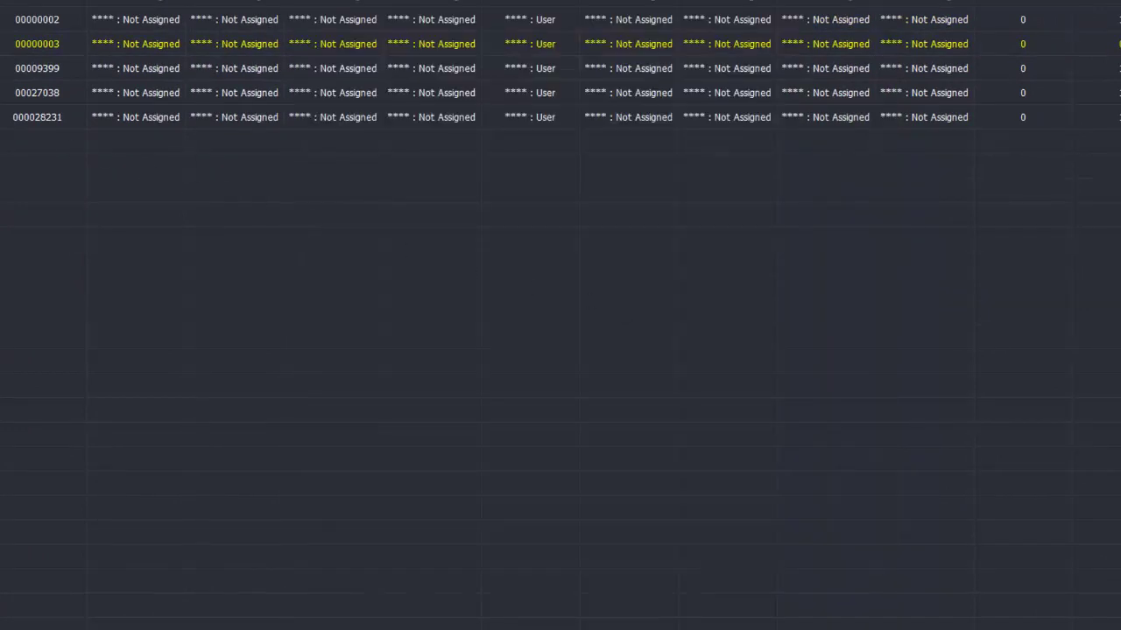
{"action": "double_click", "coordinate": [329, 68]}
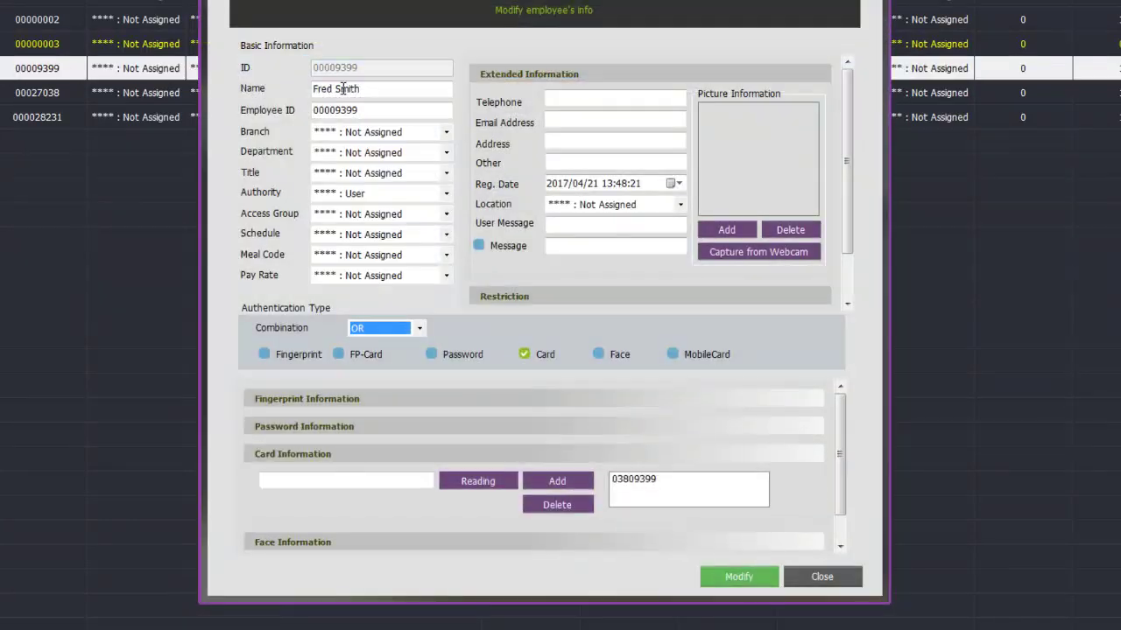
Give the fifth user access group 0001 : Sales Staff, save it, then select all users
{"action": "left_click", "coordinate": [359, 215]}
{"action": "left_click", "coordinate": [367, 242]}
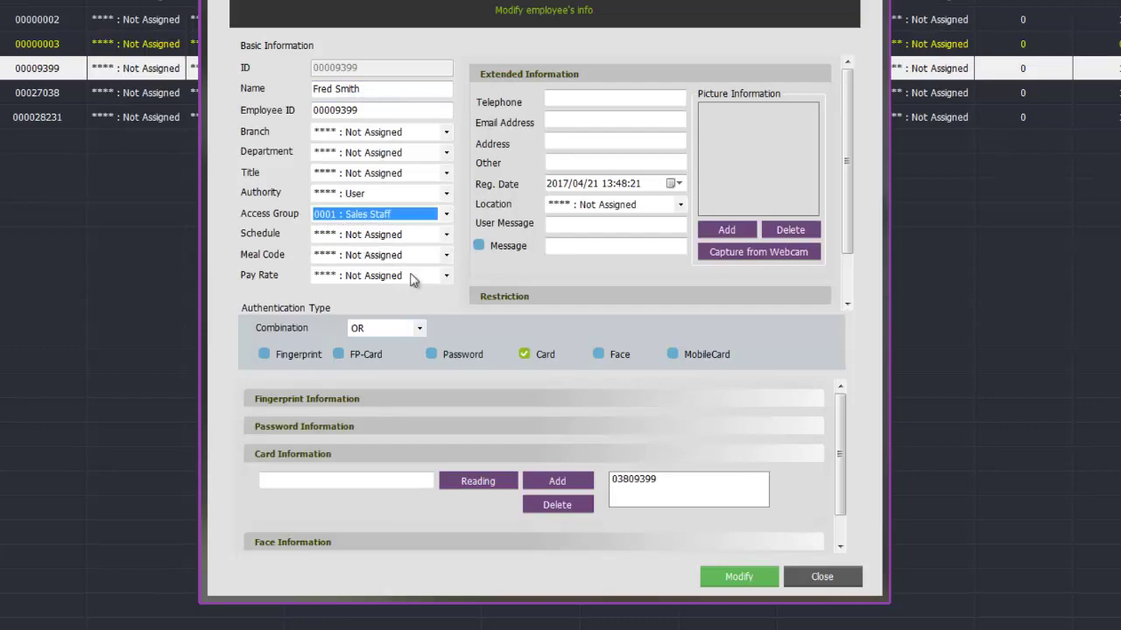
{"action": "left_click", "coordinate": [725, 576]}
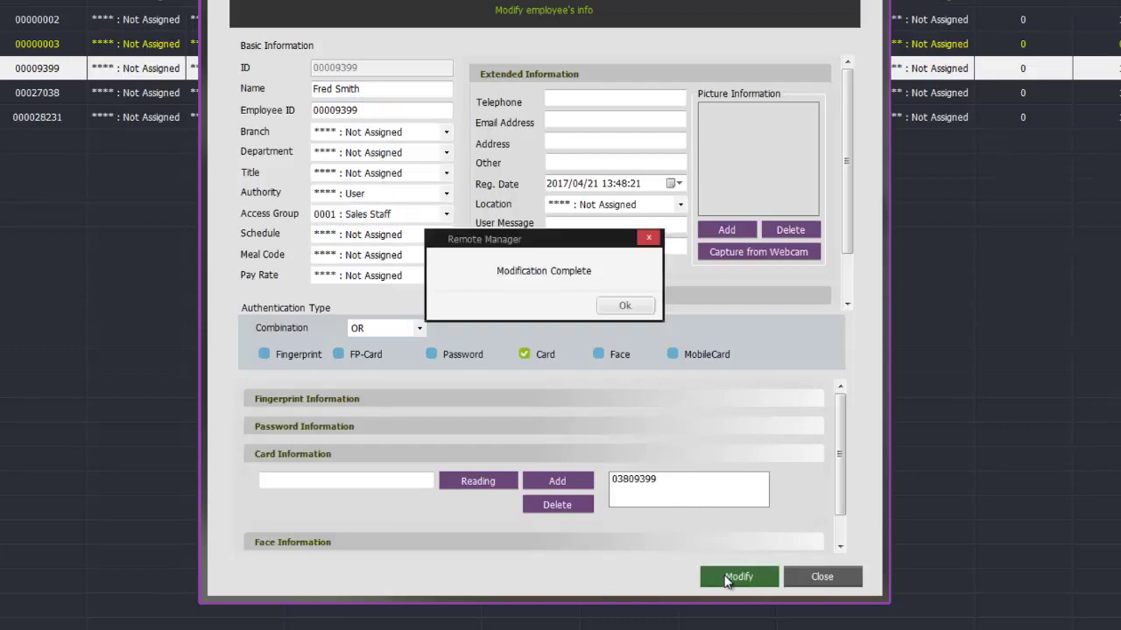
{"action": "left_click", "coordinate": [627, 306]}
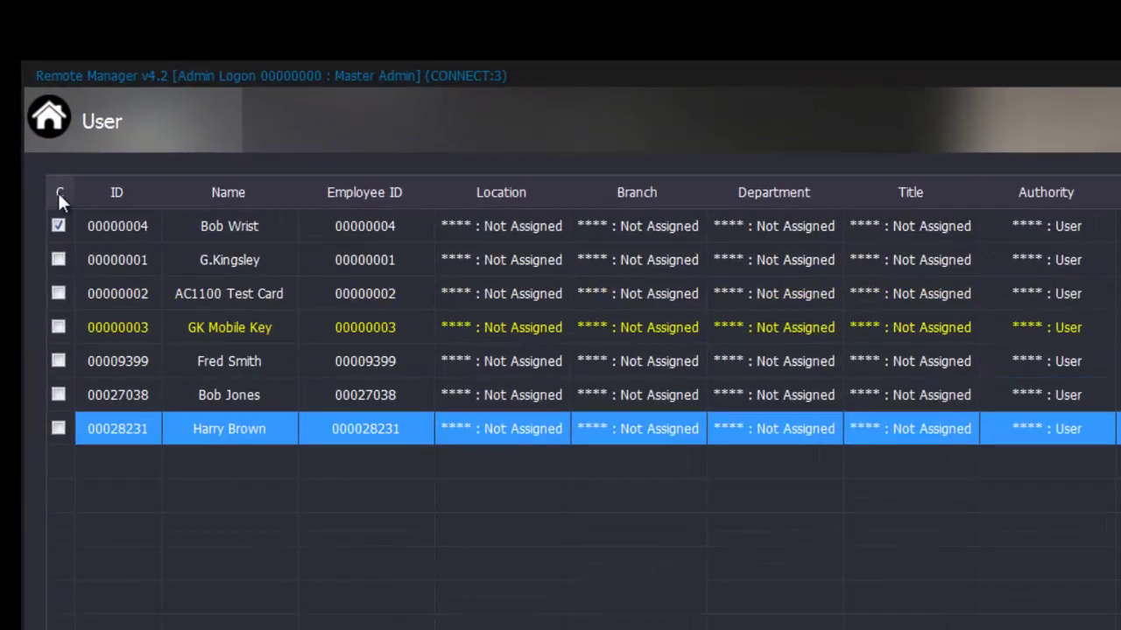
{"action": "left_click", "coordinate": [57, 191]}
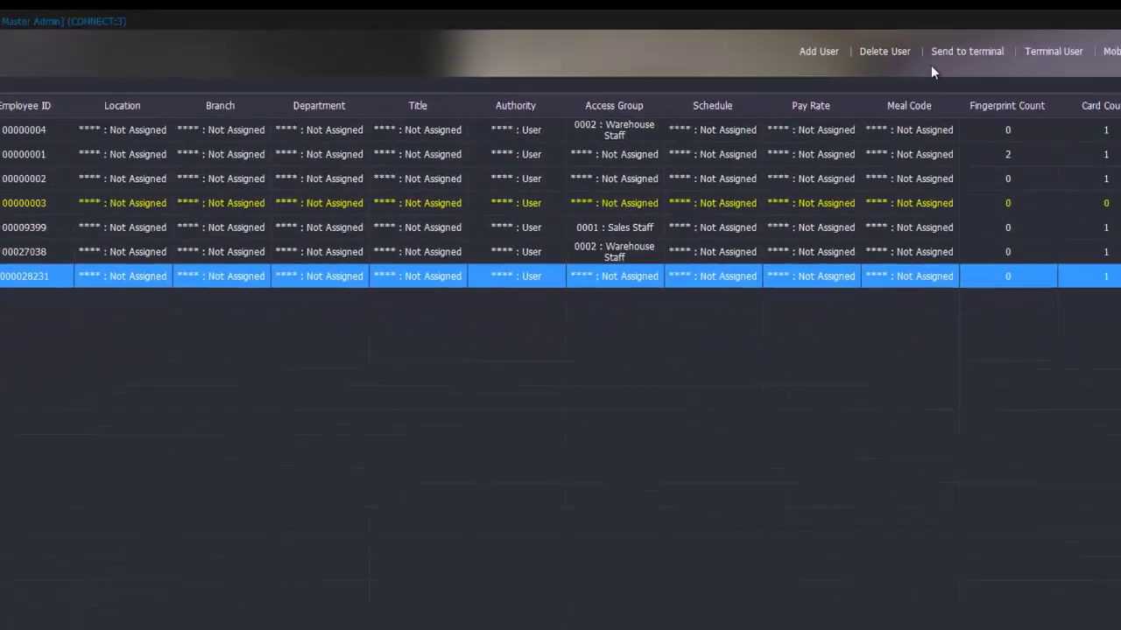
Send all seven users' information to terminal 0042 Tower MCP040 and close the send window
{"action": "left_click", "coordinate": [946, 51]}
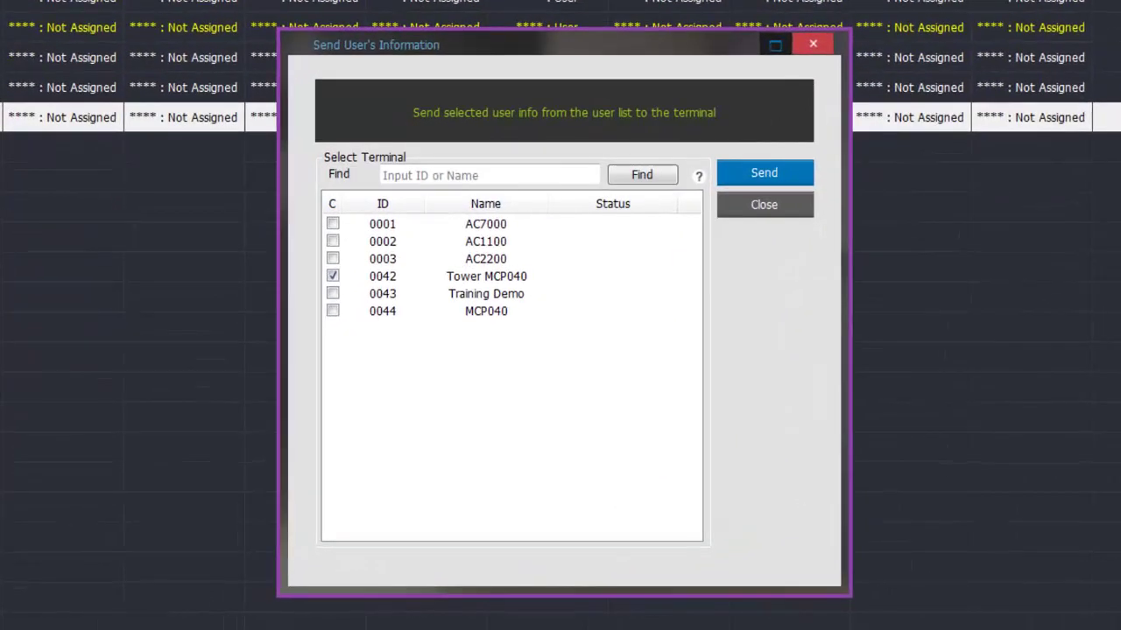
{"action": "left_click", "coordinate": [782, 175]}
{"action": "left_click", "coordinate": [761, 205]}
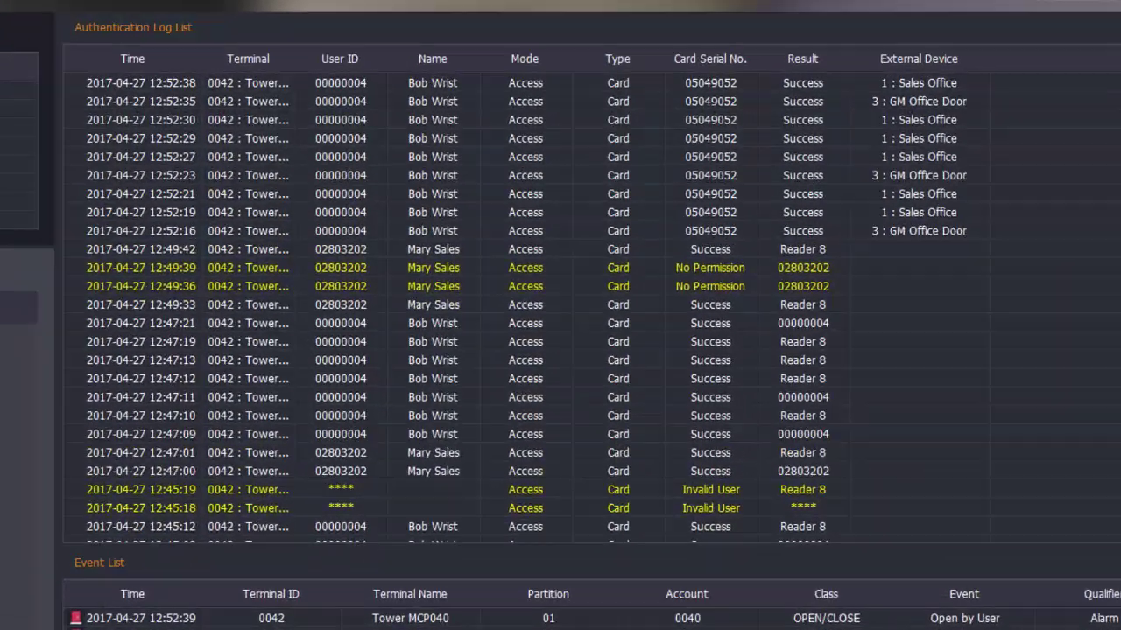